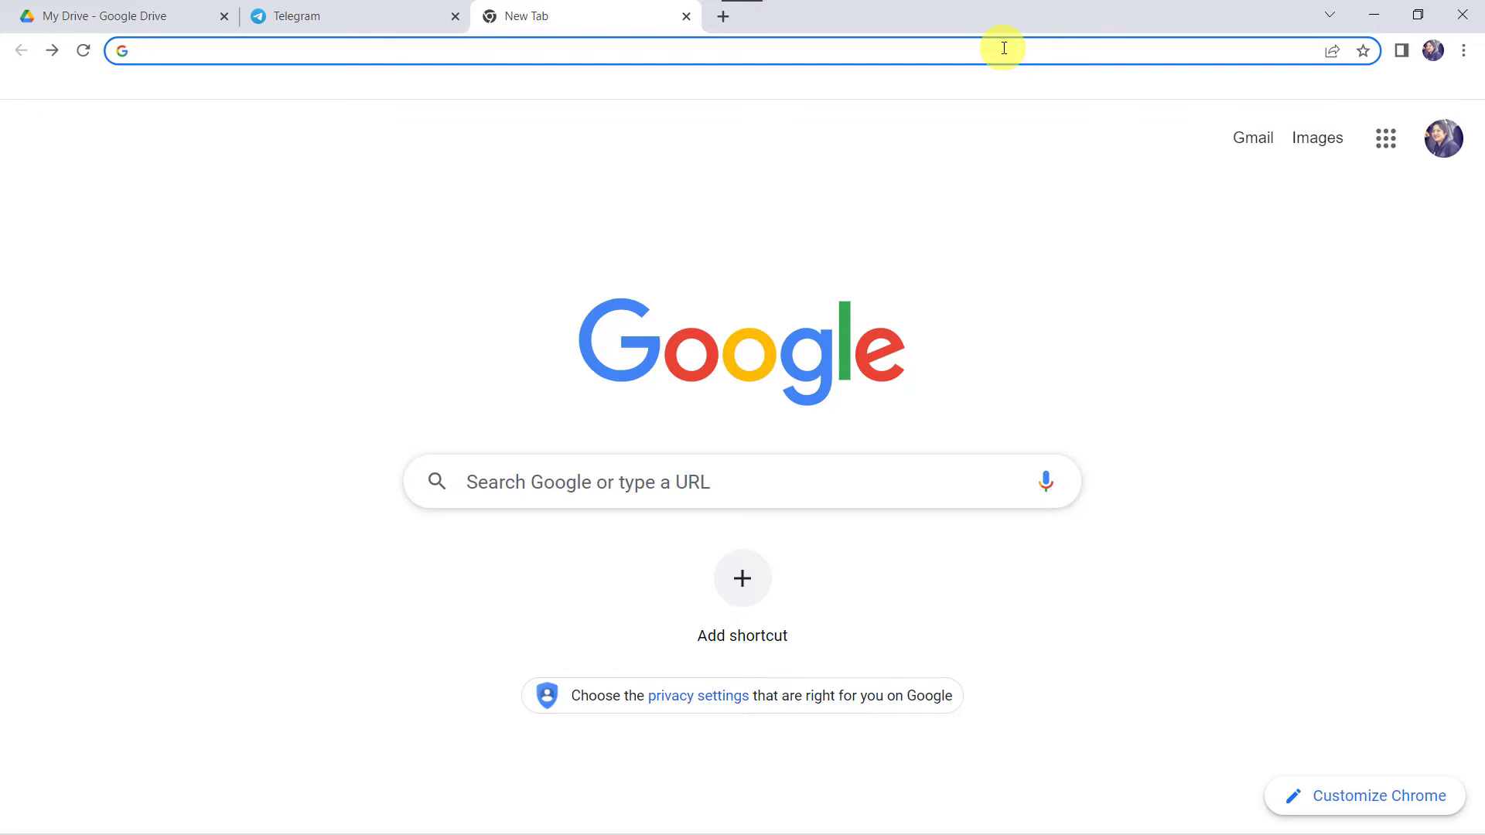
Step: Open pabbly.com and go to the Pabbly Connect product page
type("pabbly")
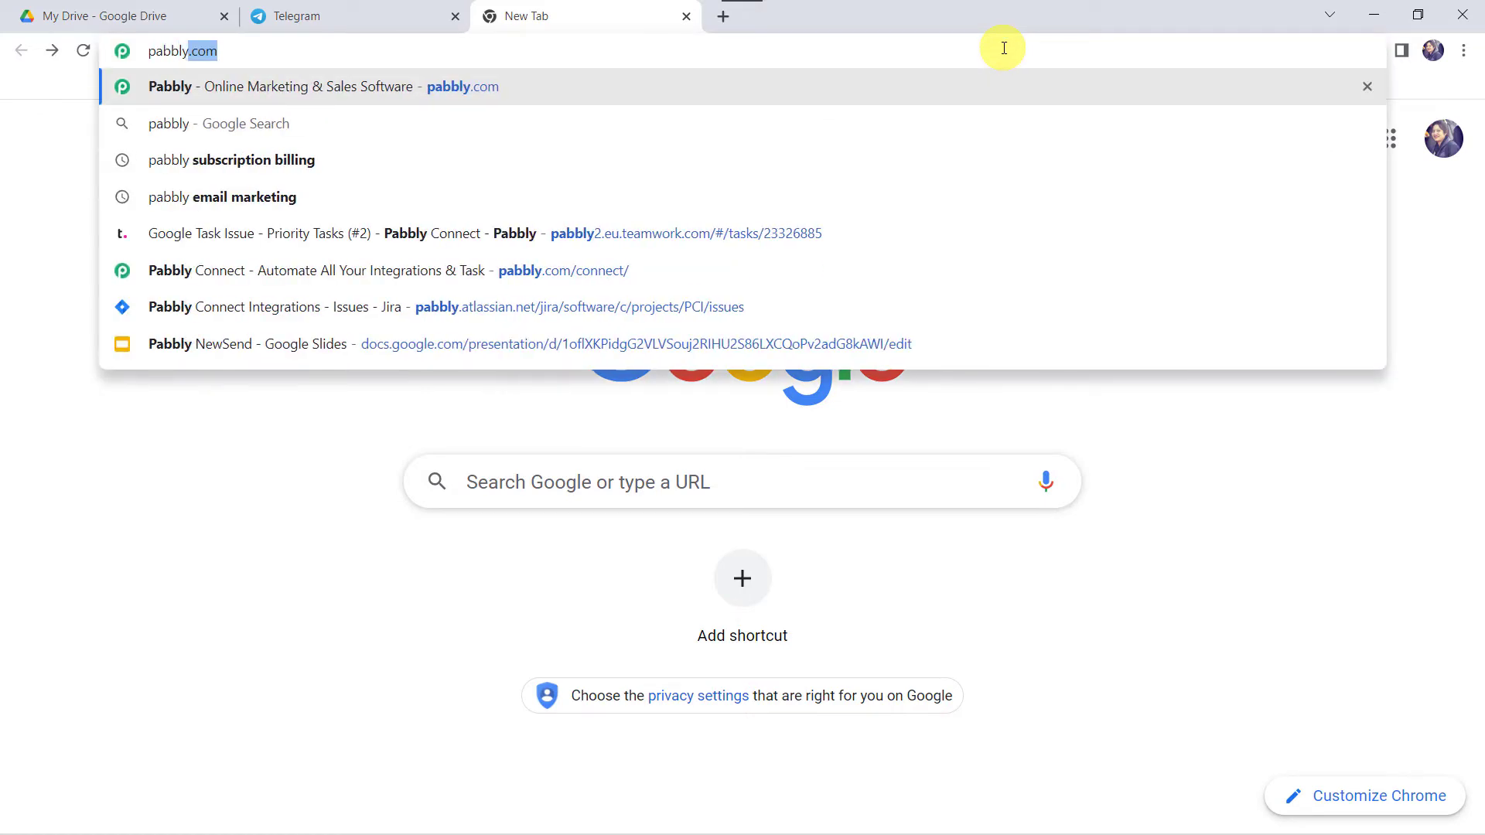
key("Return")
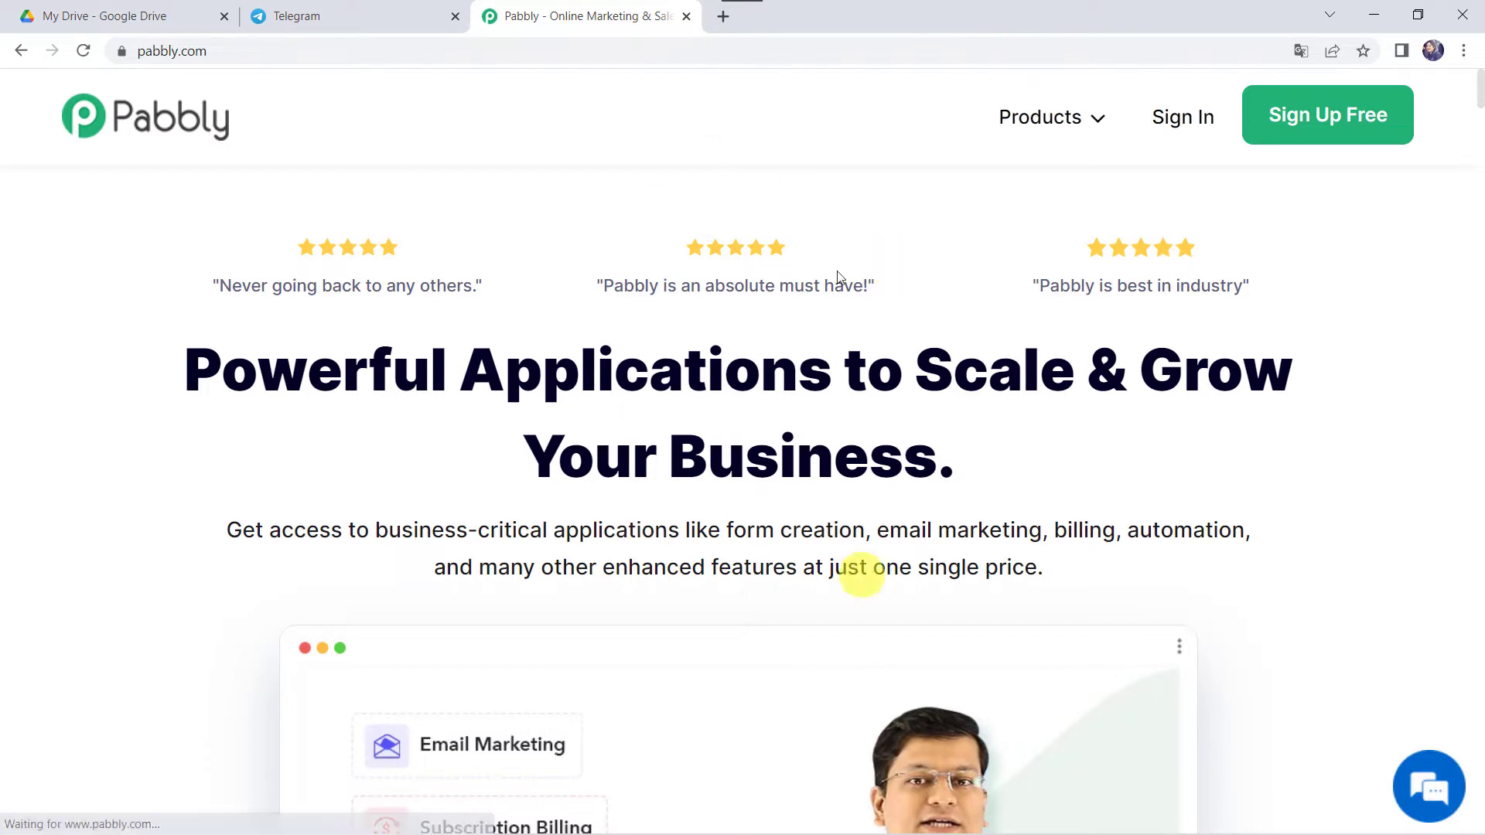
mouse_move(1047, 116)
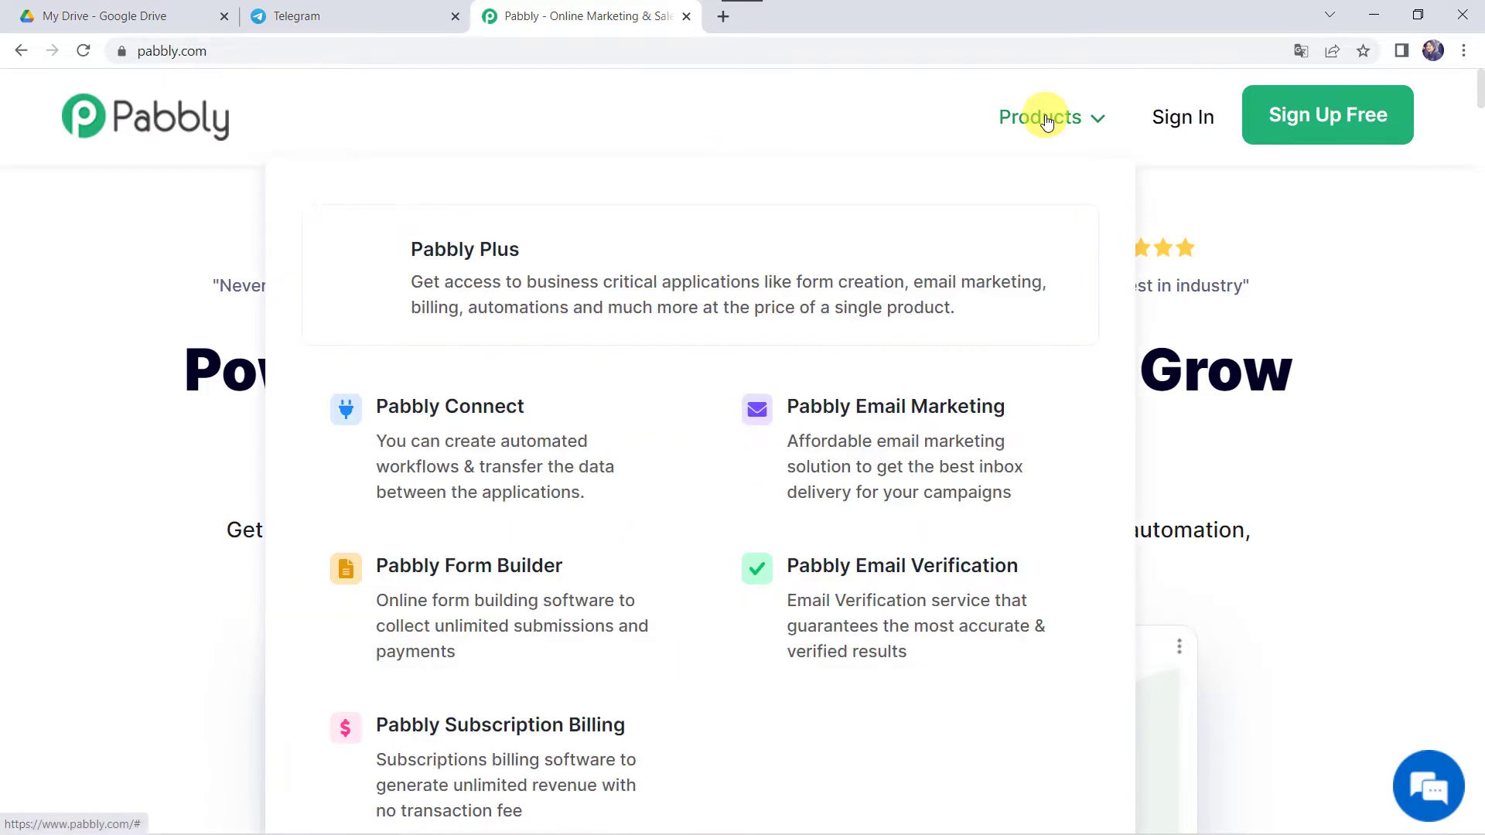
left_click(449, 449)
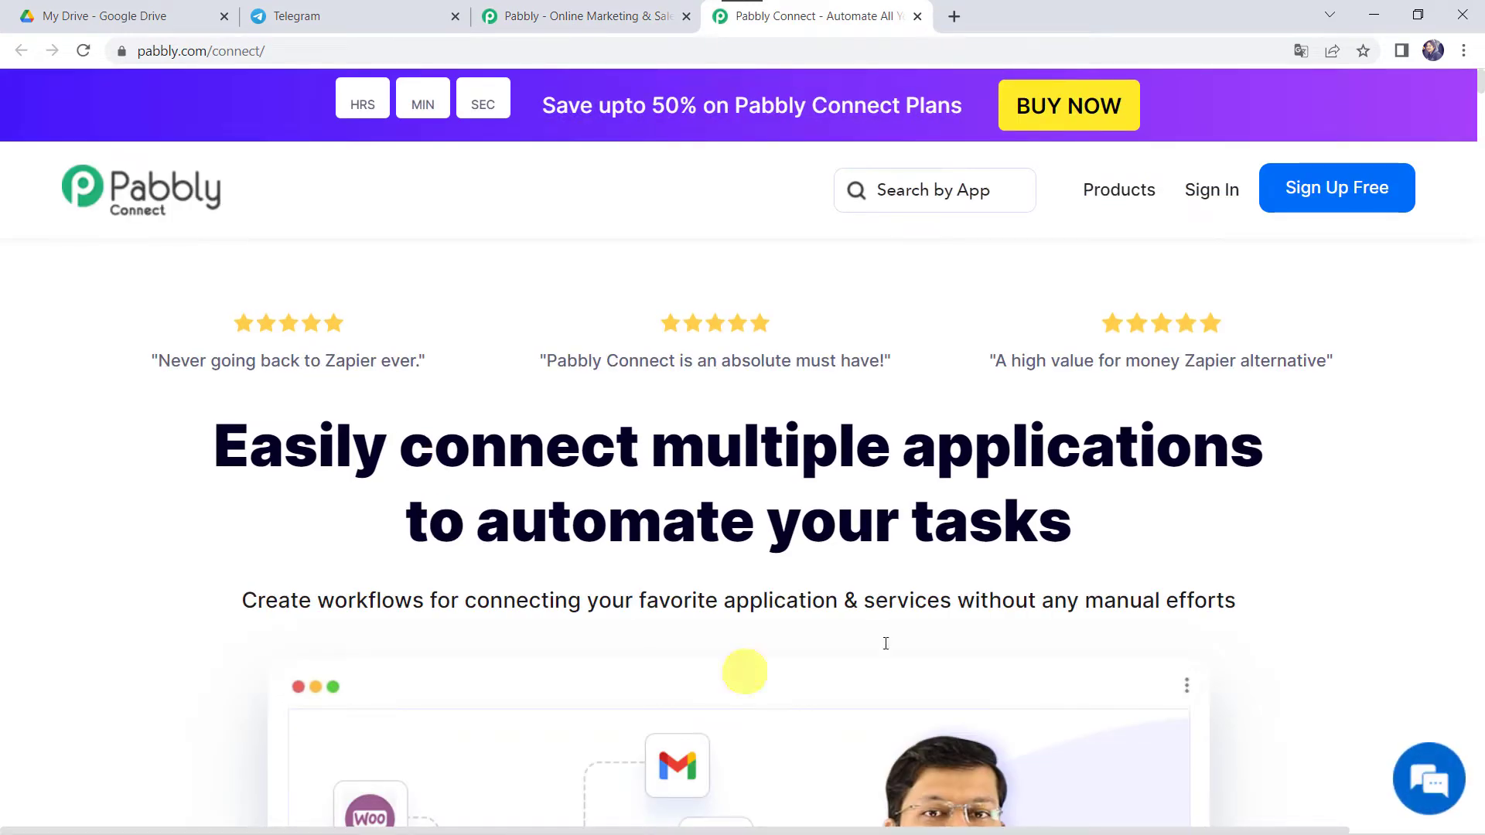
Step: Sign in to the Pabbly account and access the Pabbly Connect app
scroll(705, 656, "down", 3)
scroll(706, 657, "up", 3)
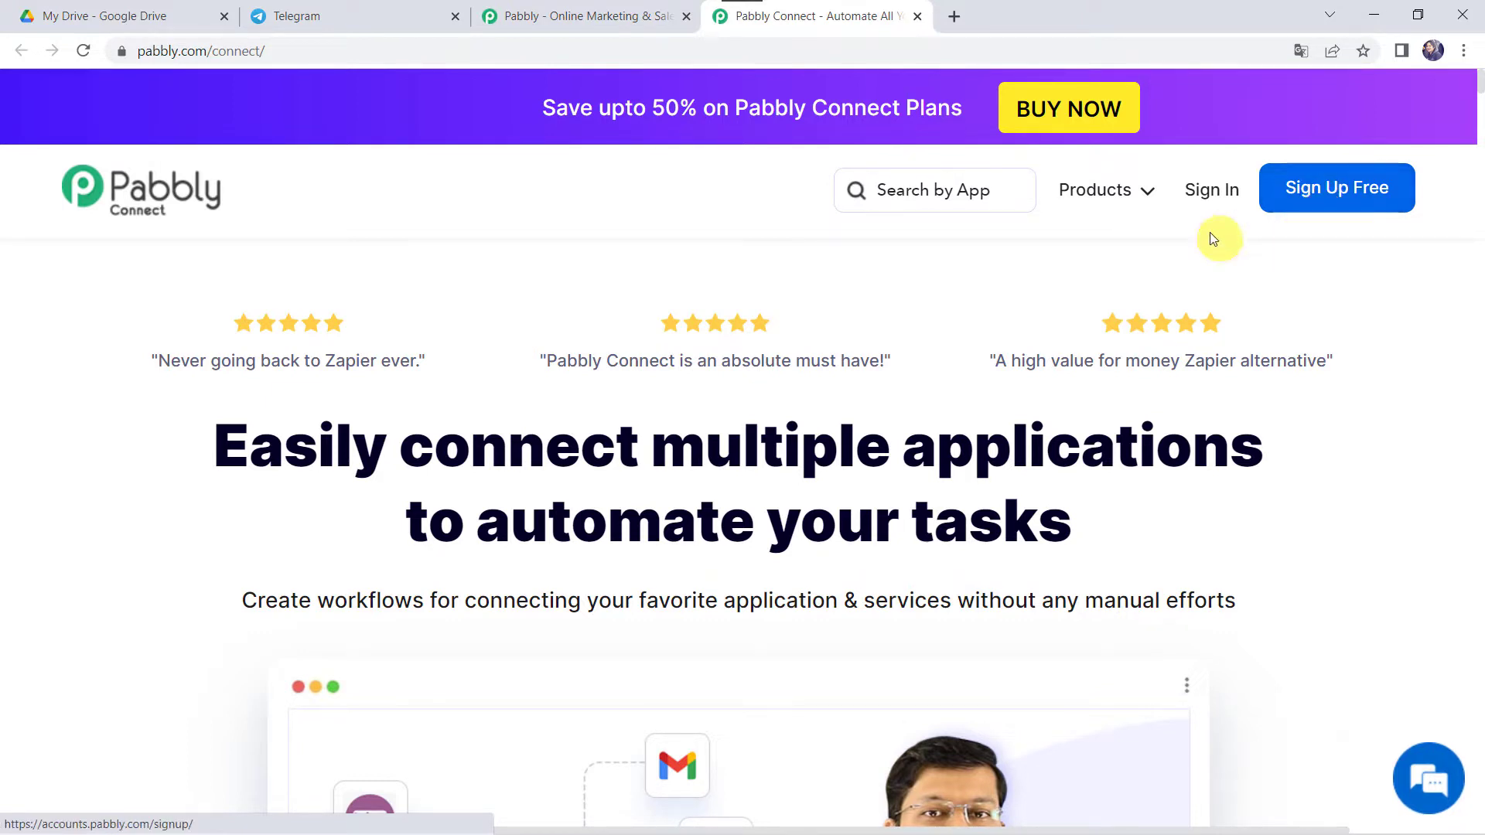
left_click(1207, 191)
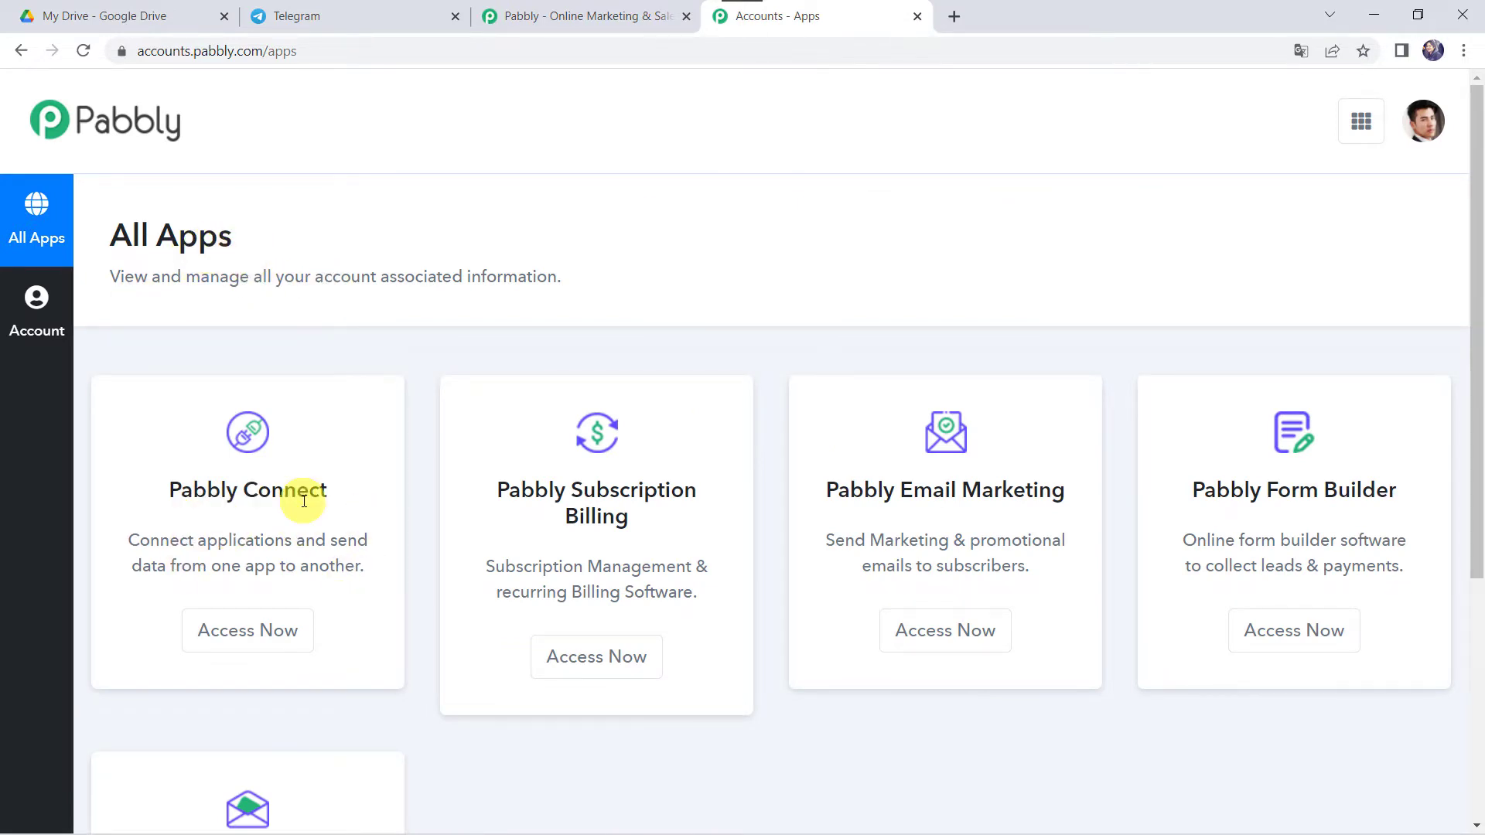
left_click(228, 634)
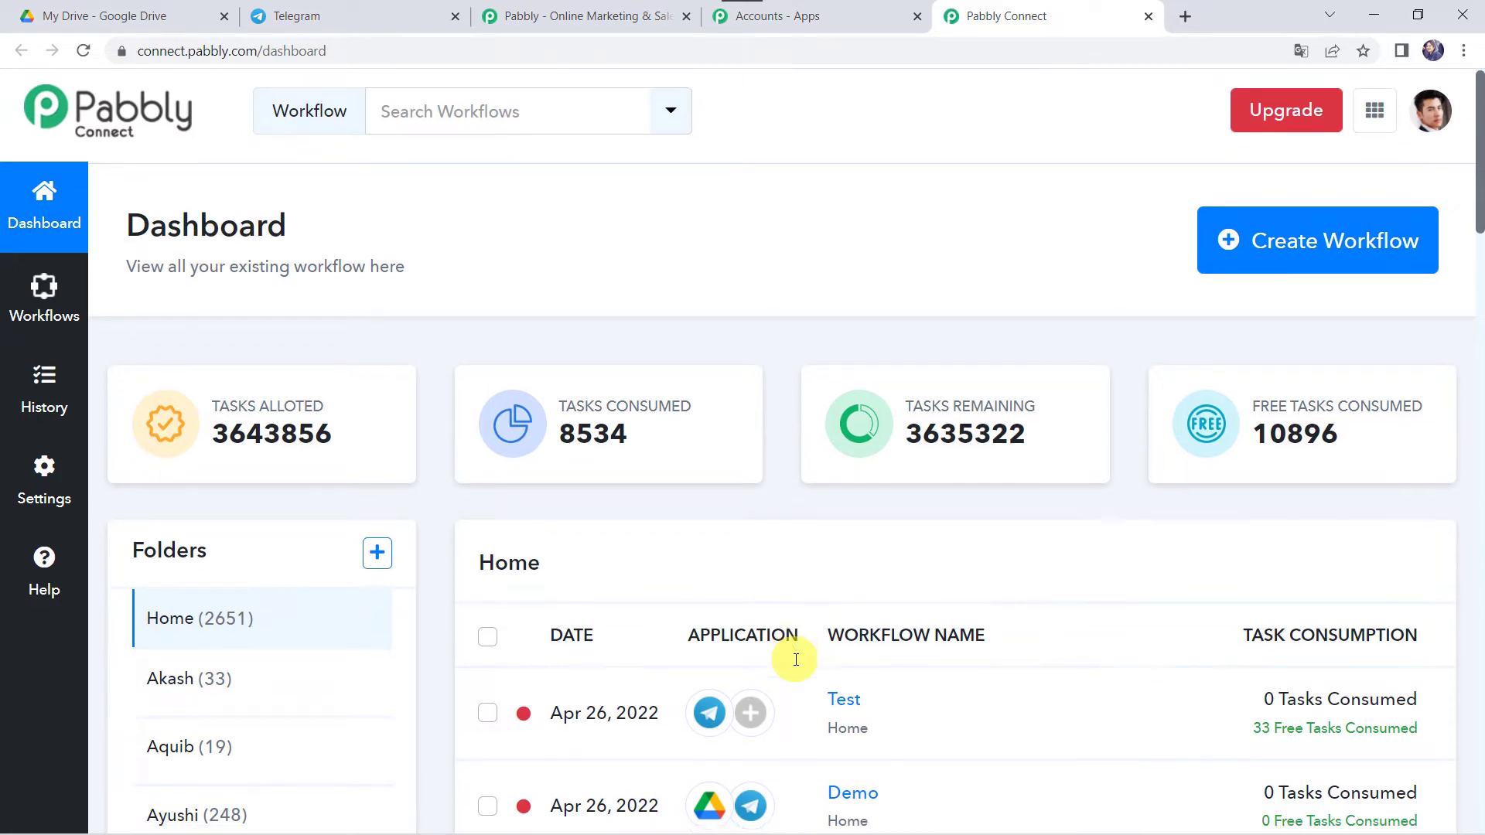
Step: Create a new workflow named "Google Drive to Telegram Integration"
scroll(796, 656, "down", 5)
scroll(796, 659, "up", 5)
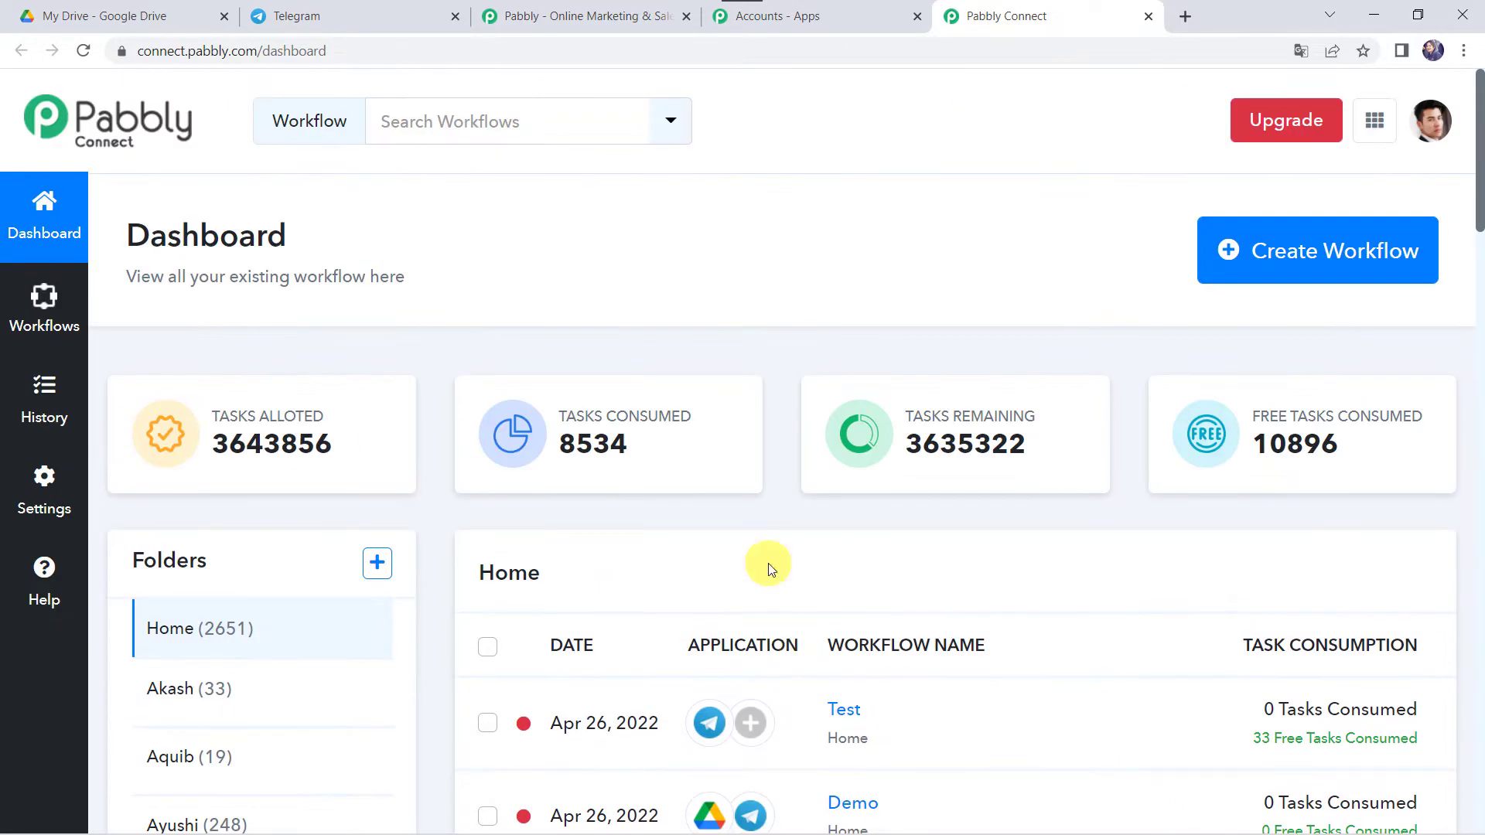
left_click(1333, 267)
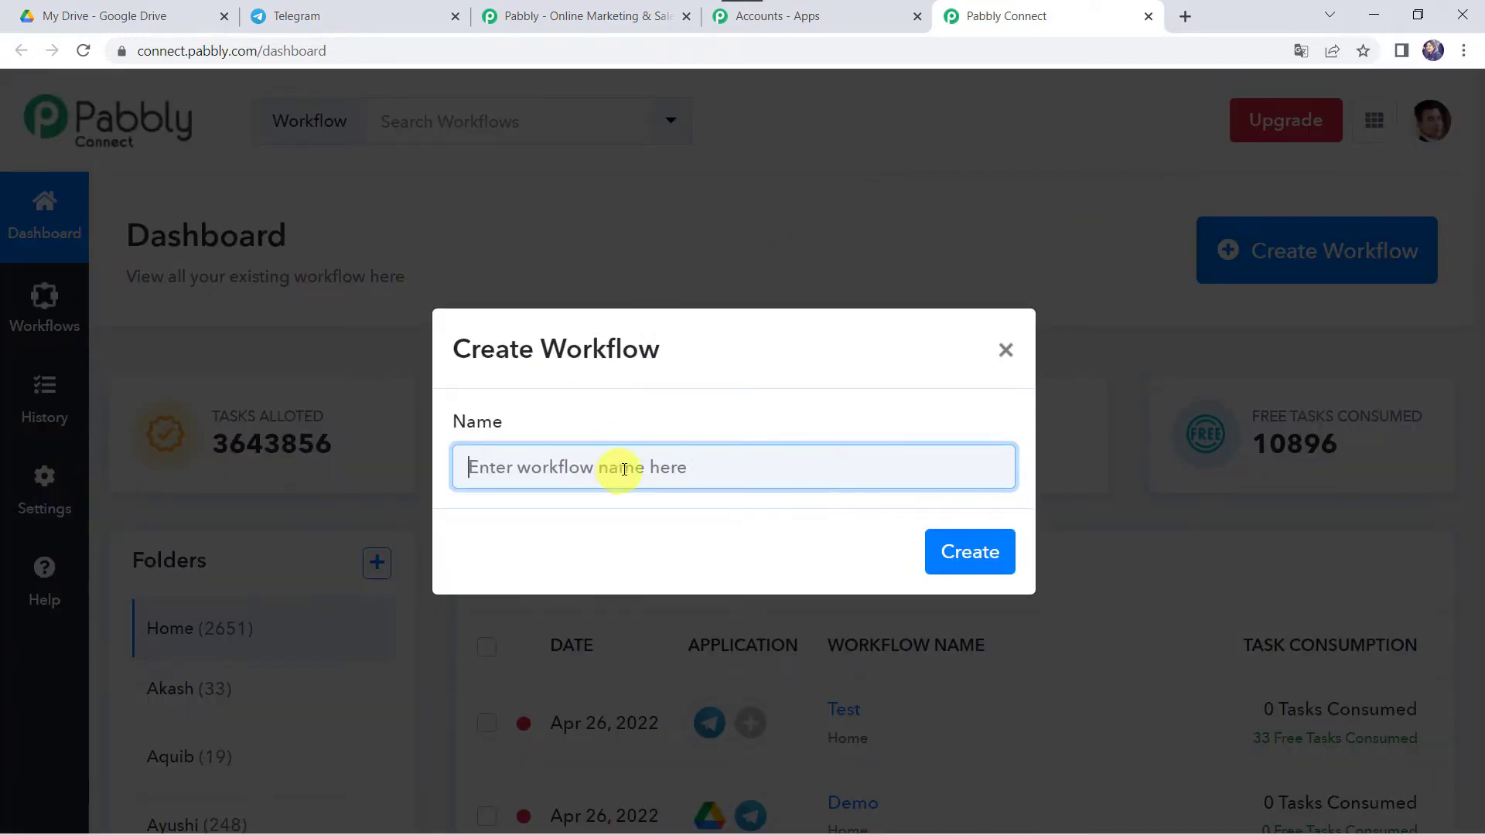
type("G")
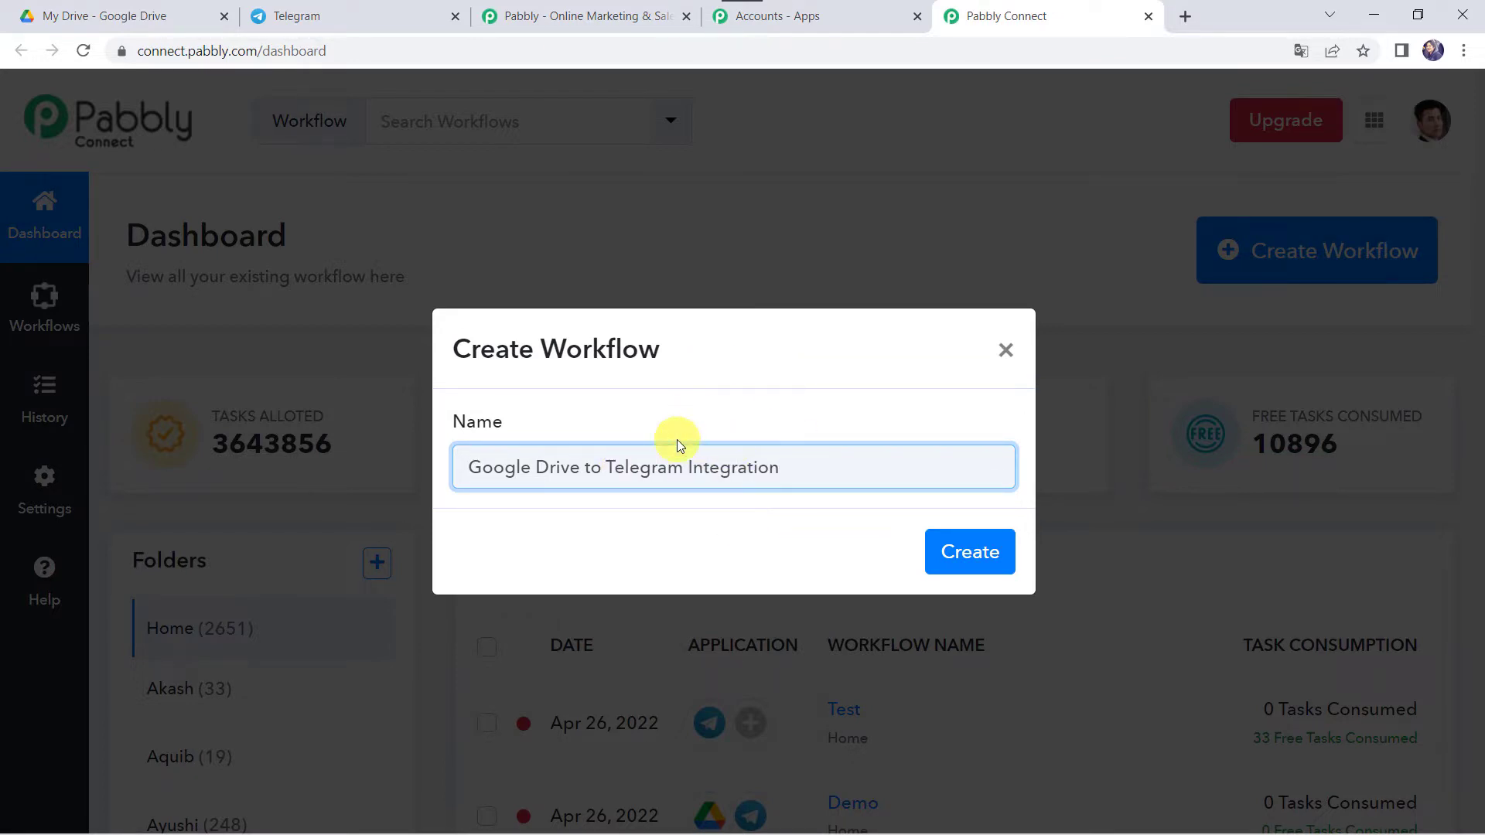
left_click(959, 550)
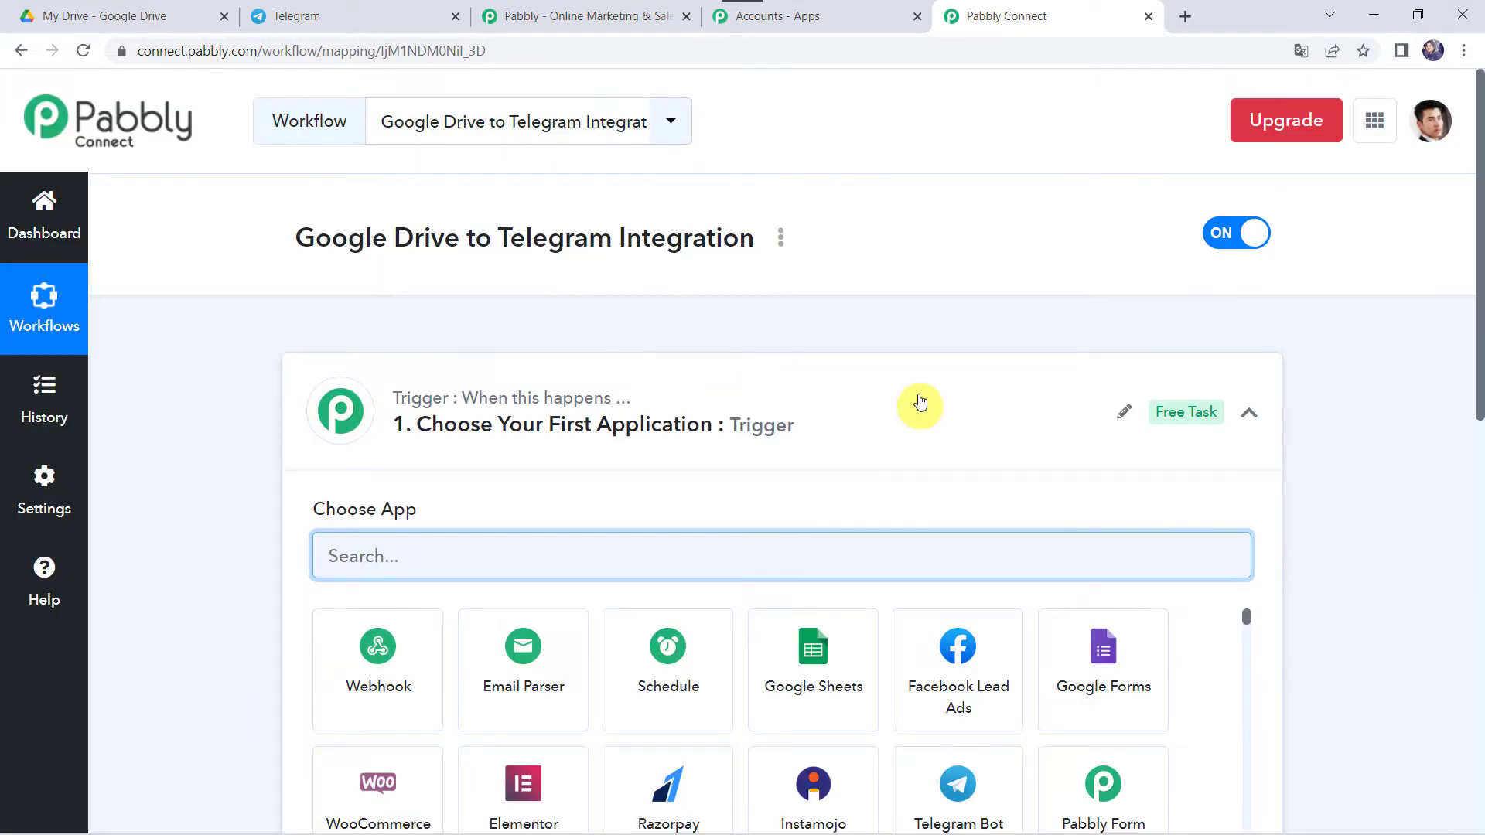
Step: Search the trigger apps for "Google d" and choose Google Drive as the workflow's first application
left_click(790, 428)
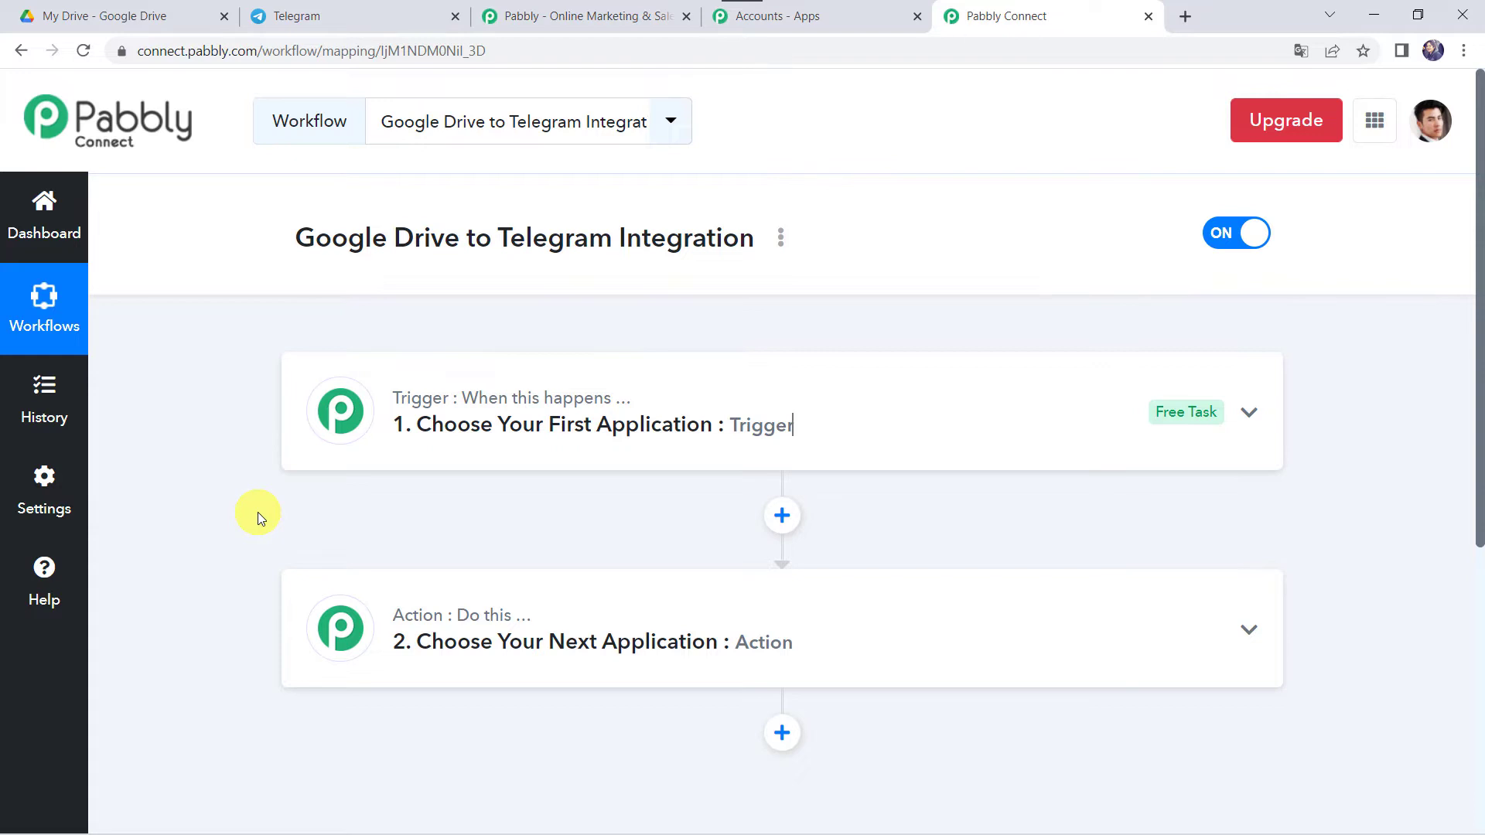
left_click(789, 442)
left_click(369, 556)
type("Goo")
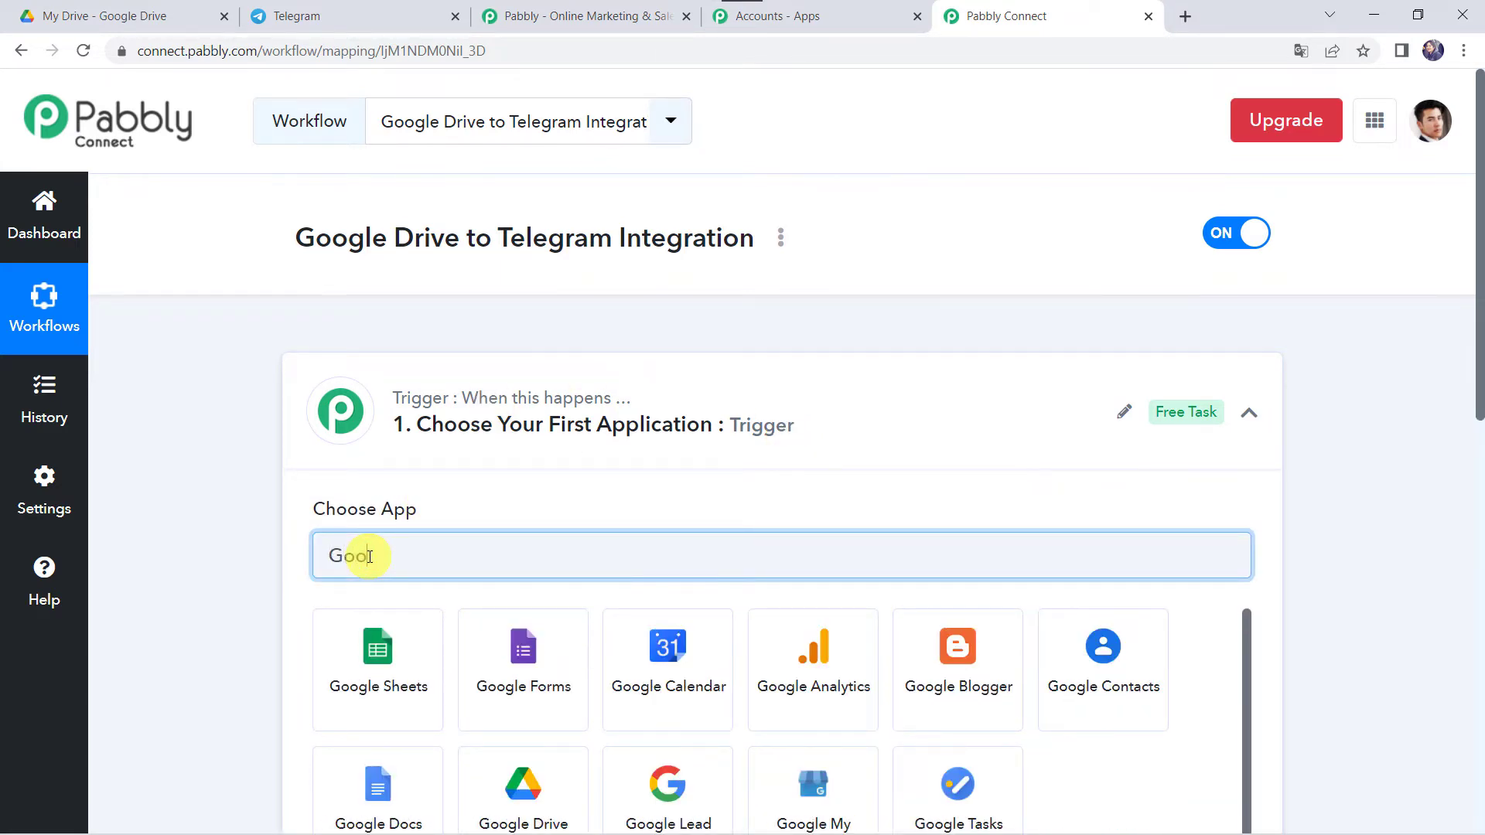
type("gle d")
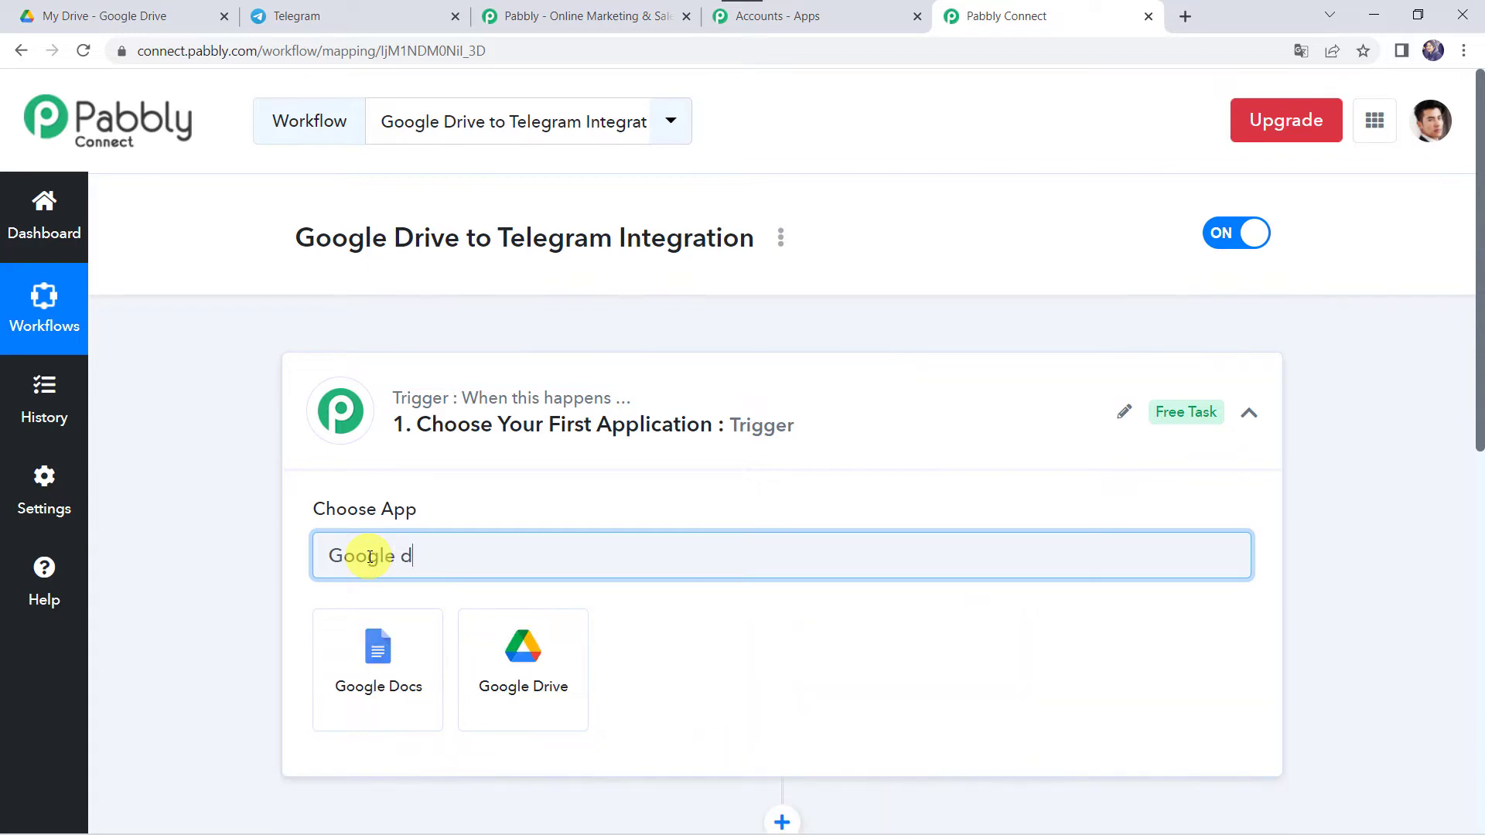
left_click(538, 684)
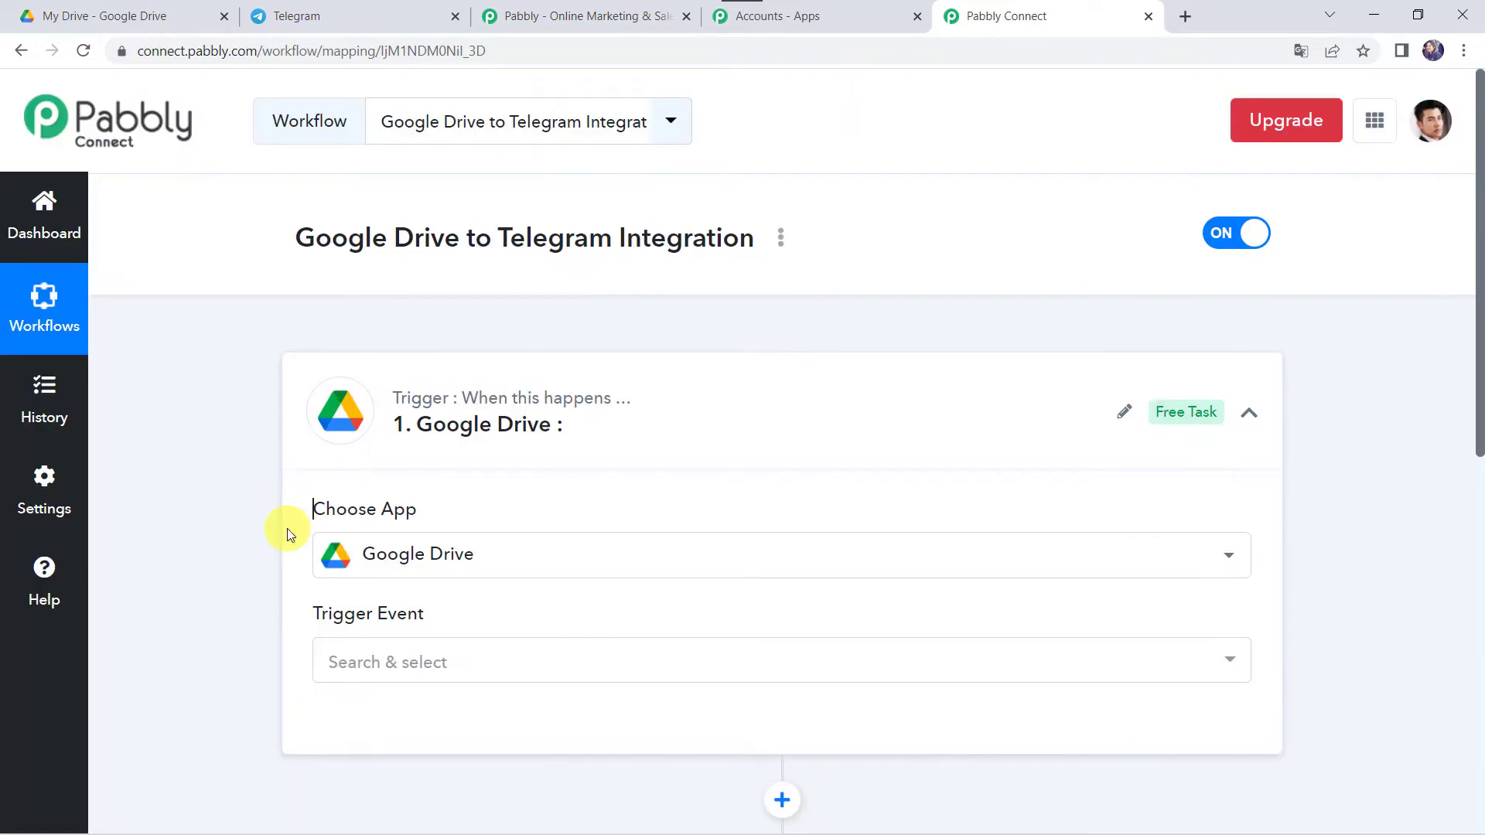
Step: Set the Google Drive trigger event to New File In Specific Folder
scroll(286, 530, "down", 2)
left_click(397, 470)
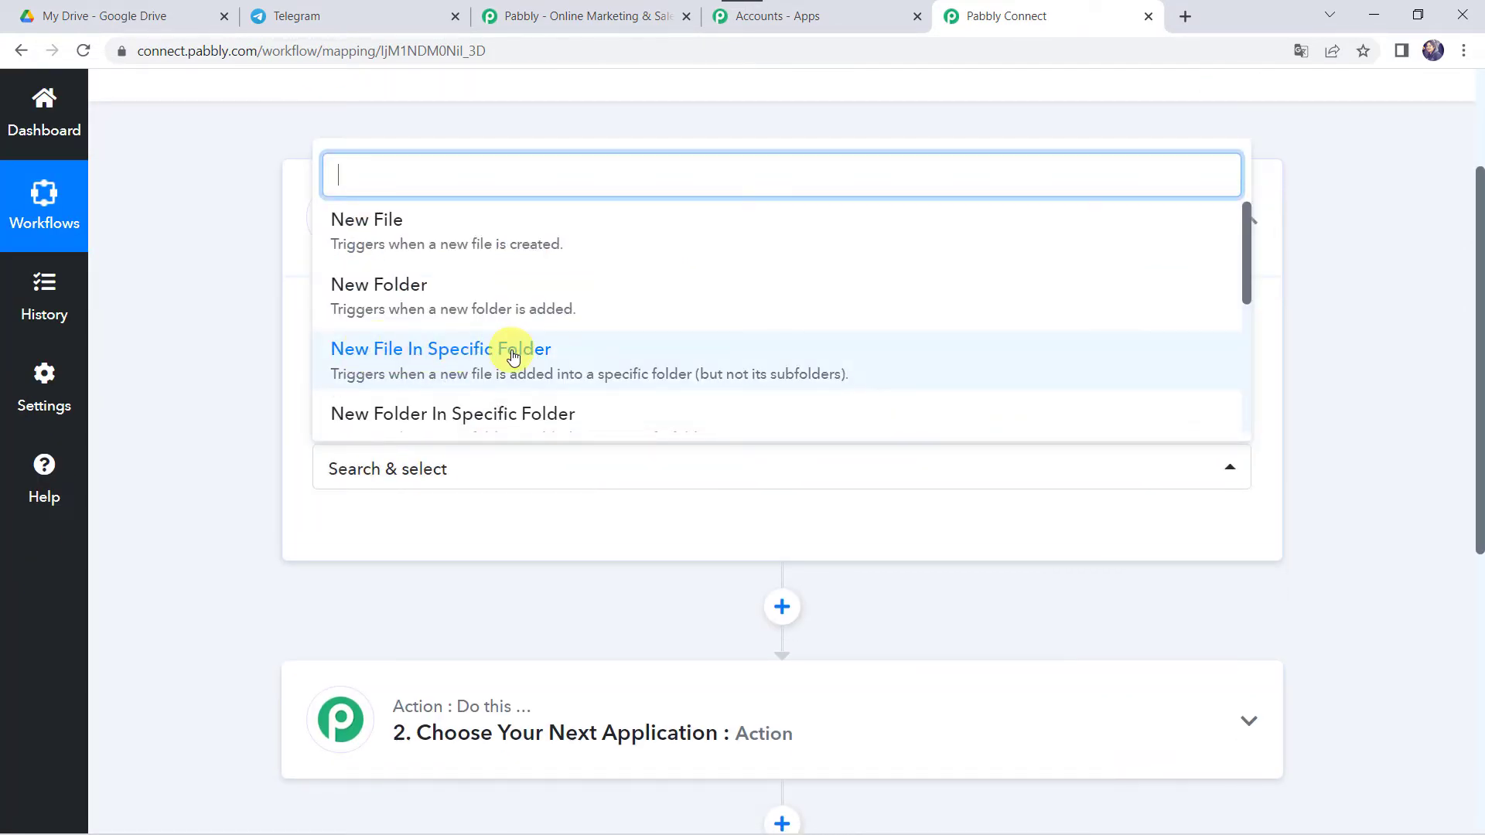
left_click(513, 354)
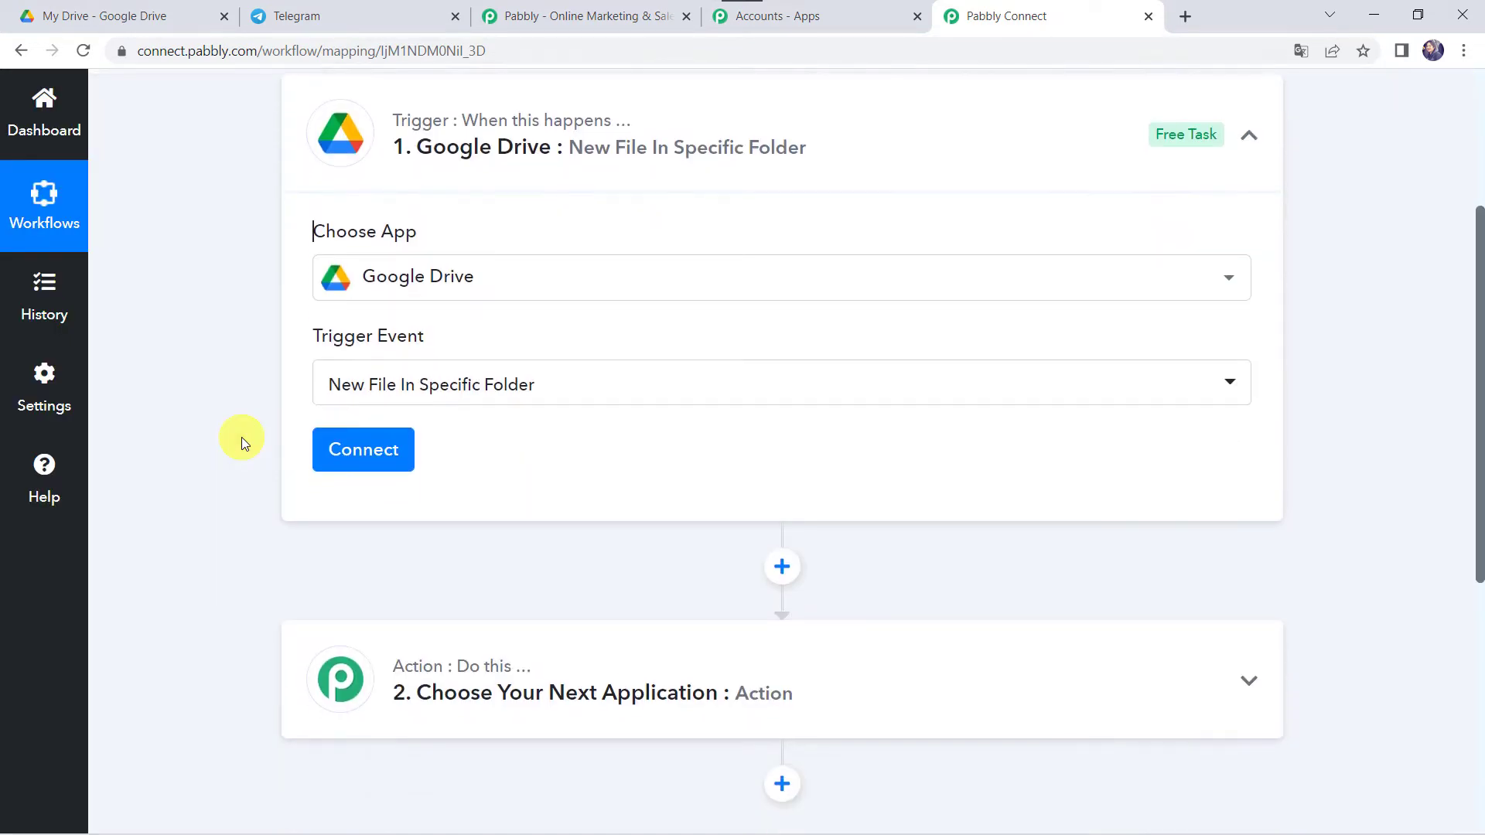
Step: Add a new Google Drive connection to the trigger and authorize Pabbly Connect Drive with the Google account that owns the files
left_click(365, 413)
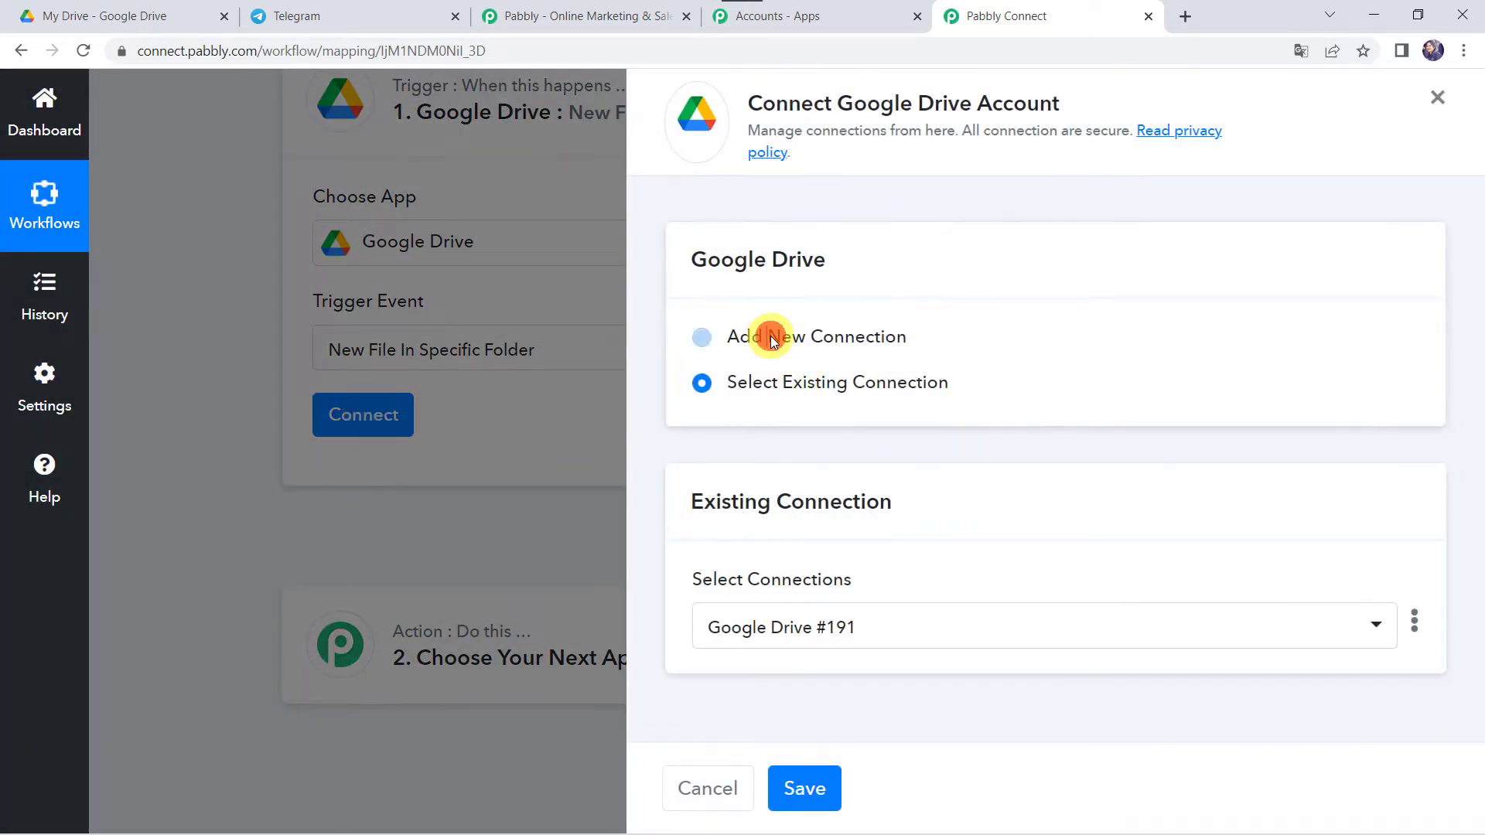
left_click(771, 340)
left_click(836, 598)
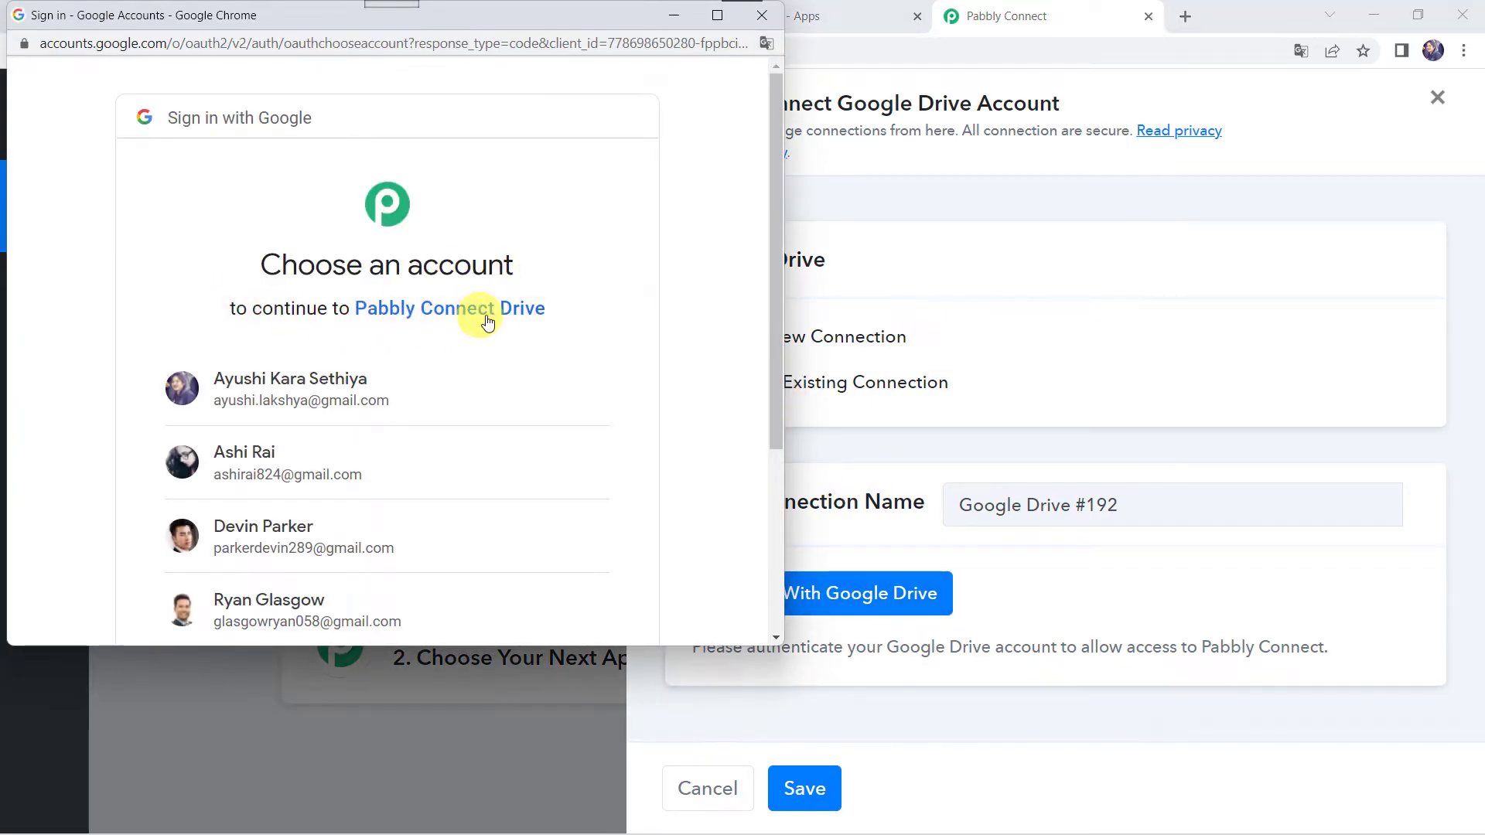
left_click(244, 463)
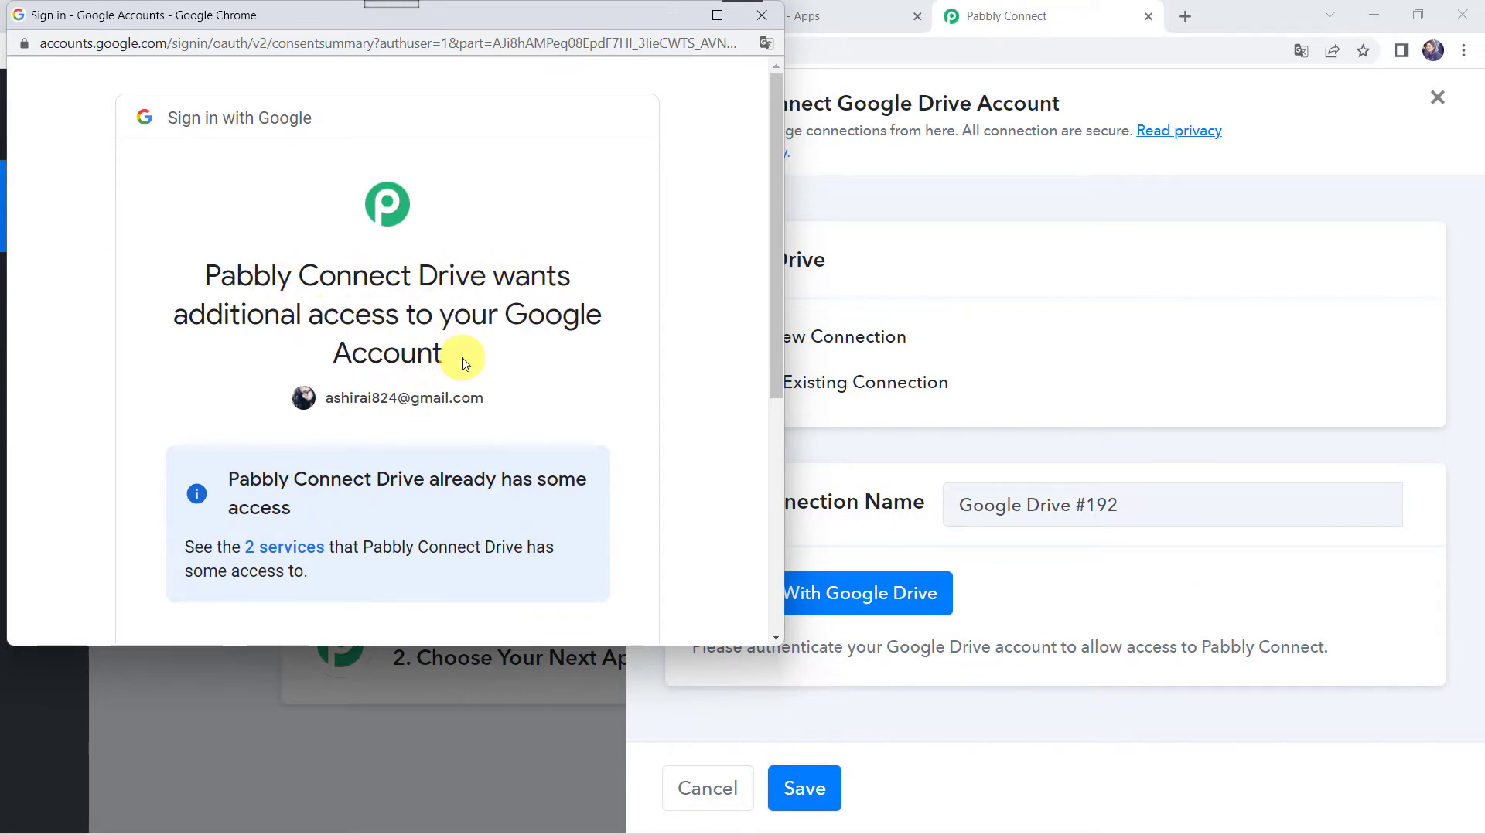
scroll(461, 360, "down", 5)
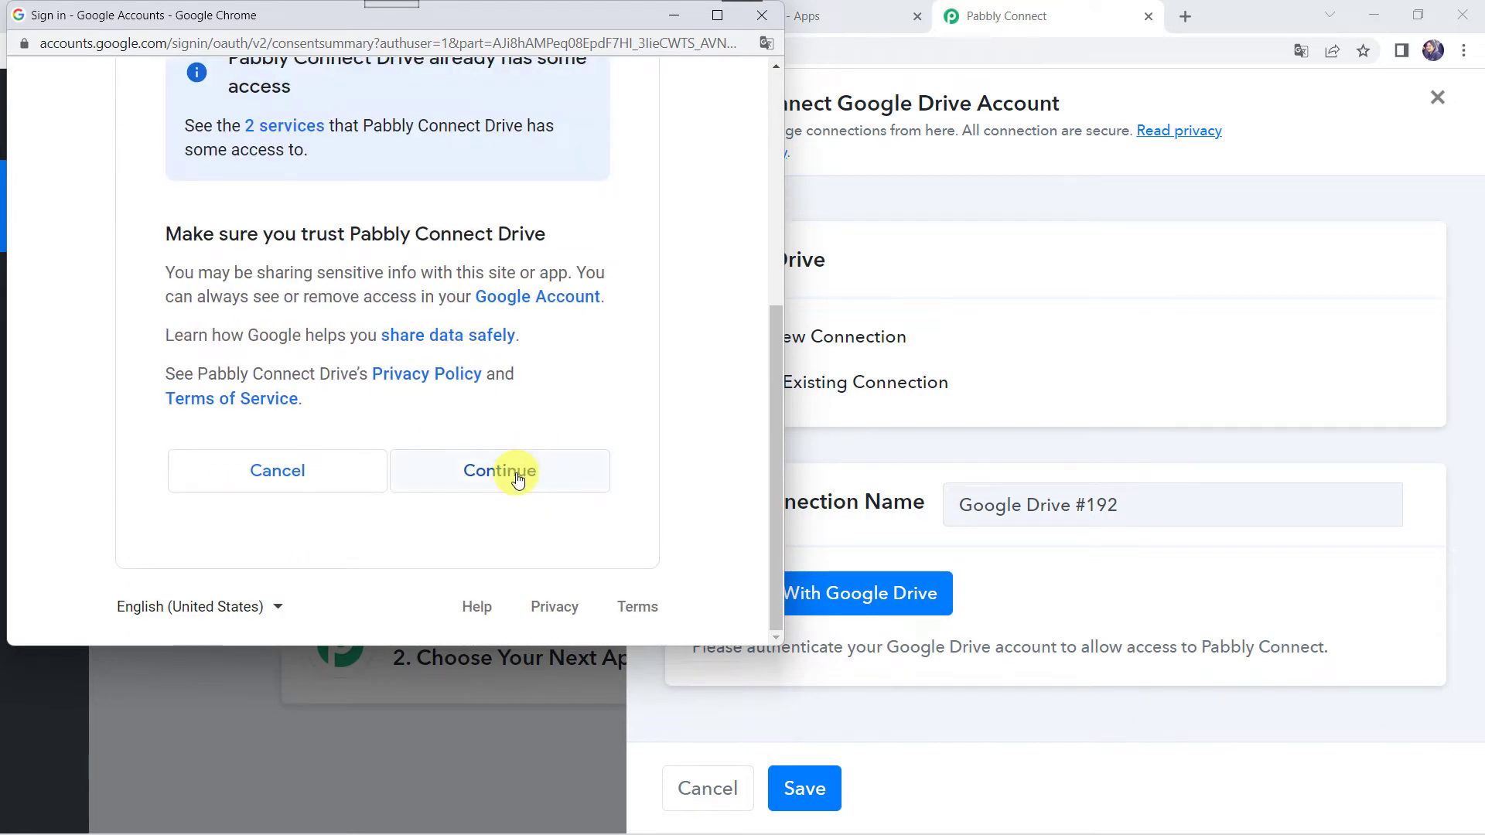
left_click(517, 481)
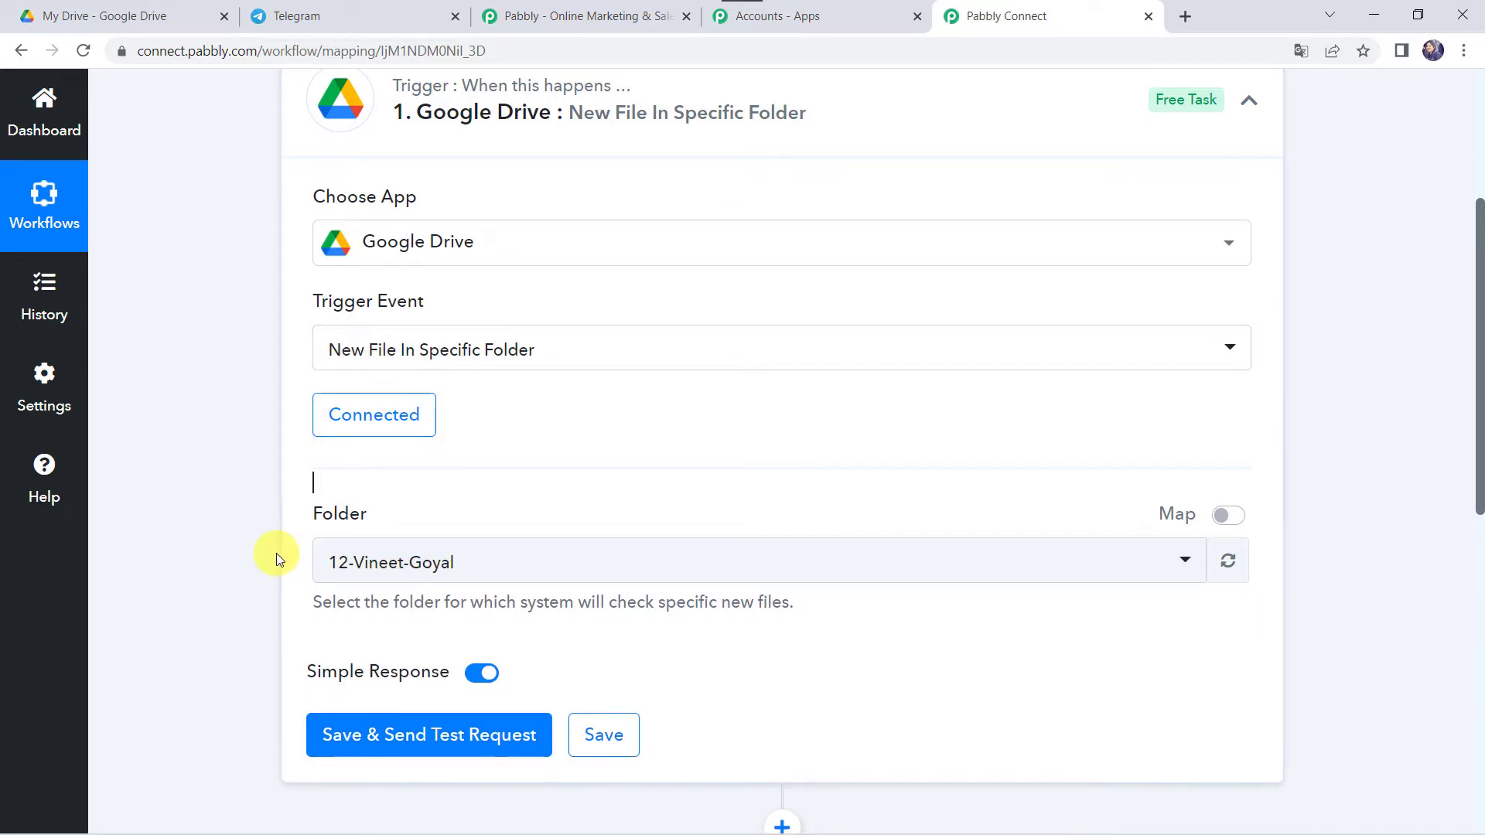
Step: Browse the folders available for the Google Drive trigger
scroll(276, 554, "down", 1)
scroll(276, 554, "down", 1)
left_click(370, 495)
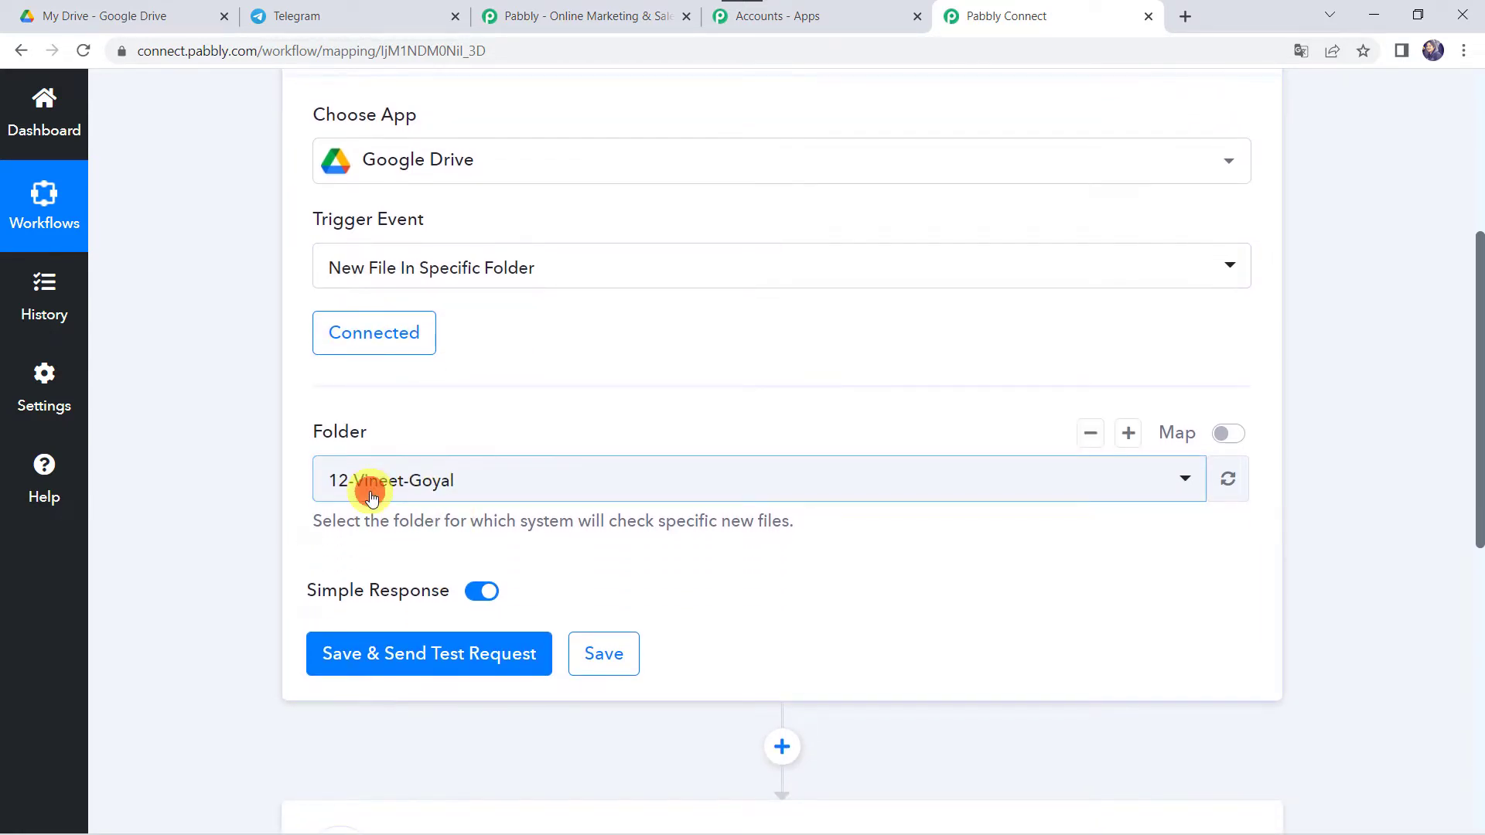
scroll(402, 377, "down", 10)
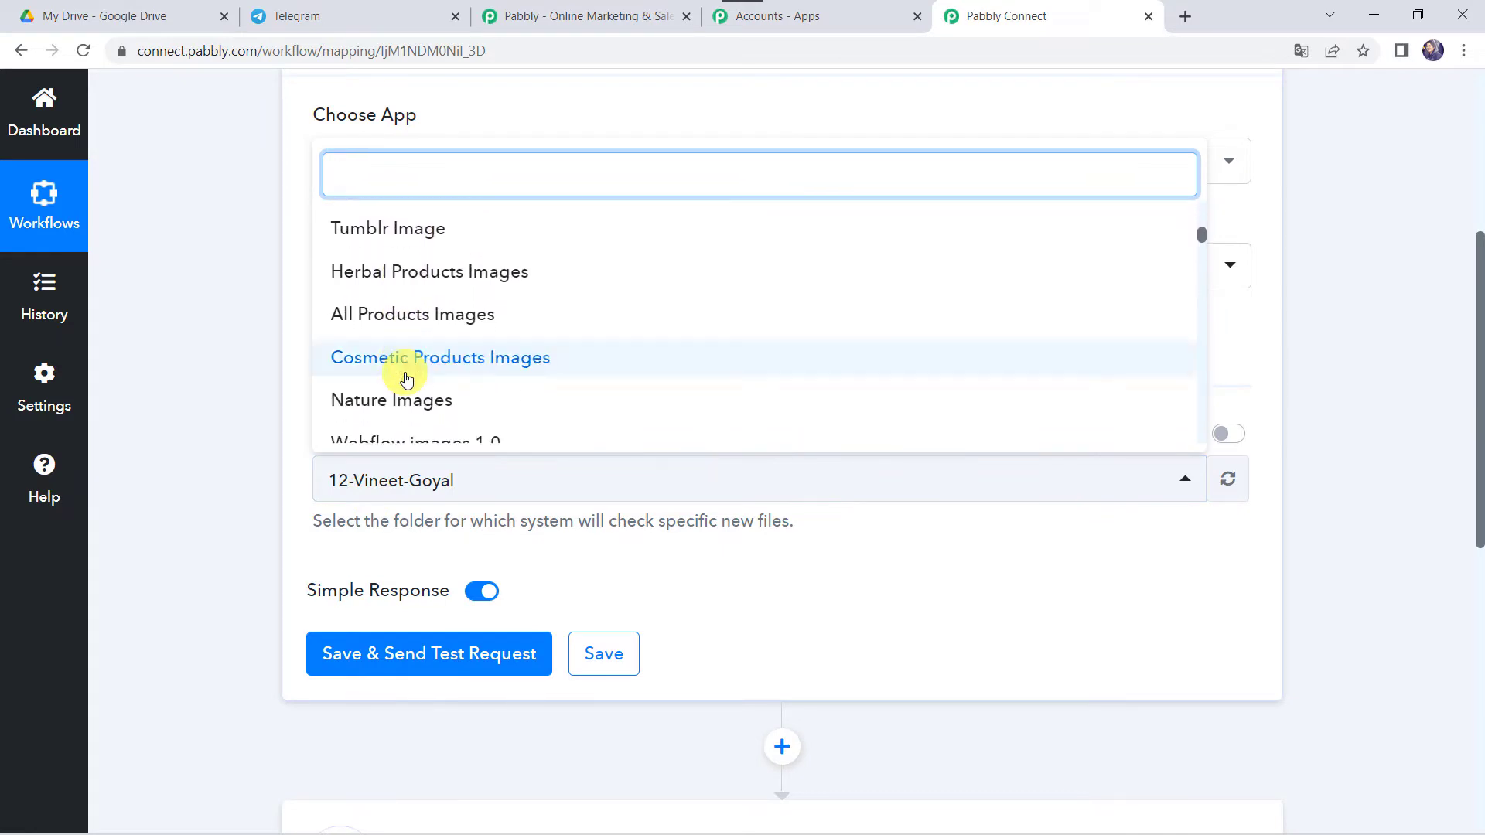
scroll(406, 379, "up", 2)
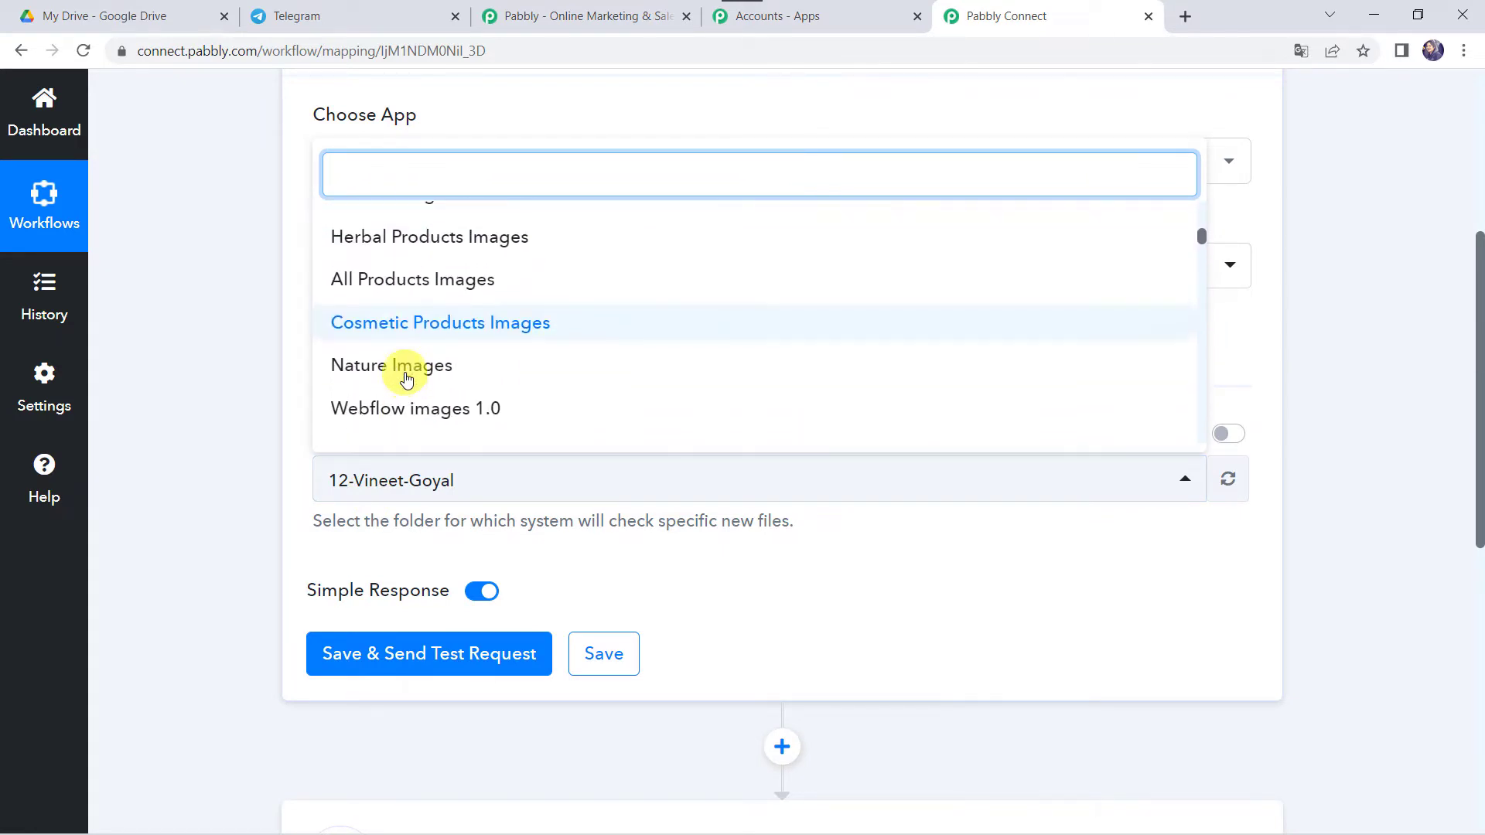
Step: Switch to Google Drive and open the To Telegram folder in My Drive
left_click(124, 11)
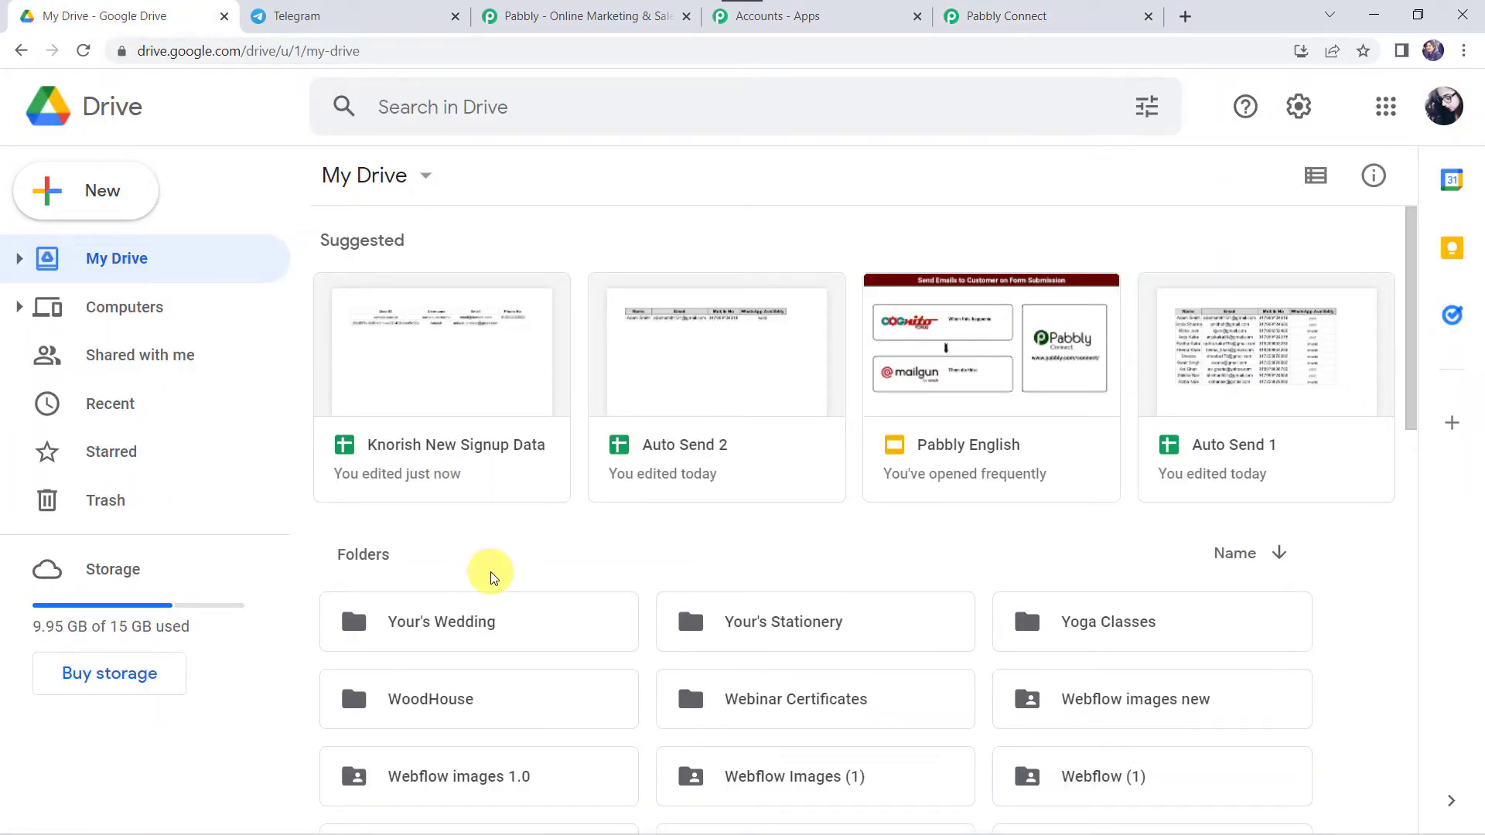
scroll(490, 578, "down", 5)
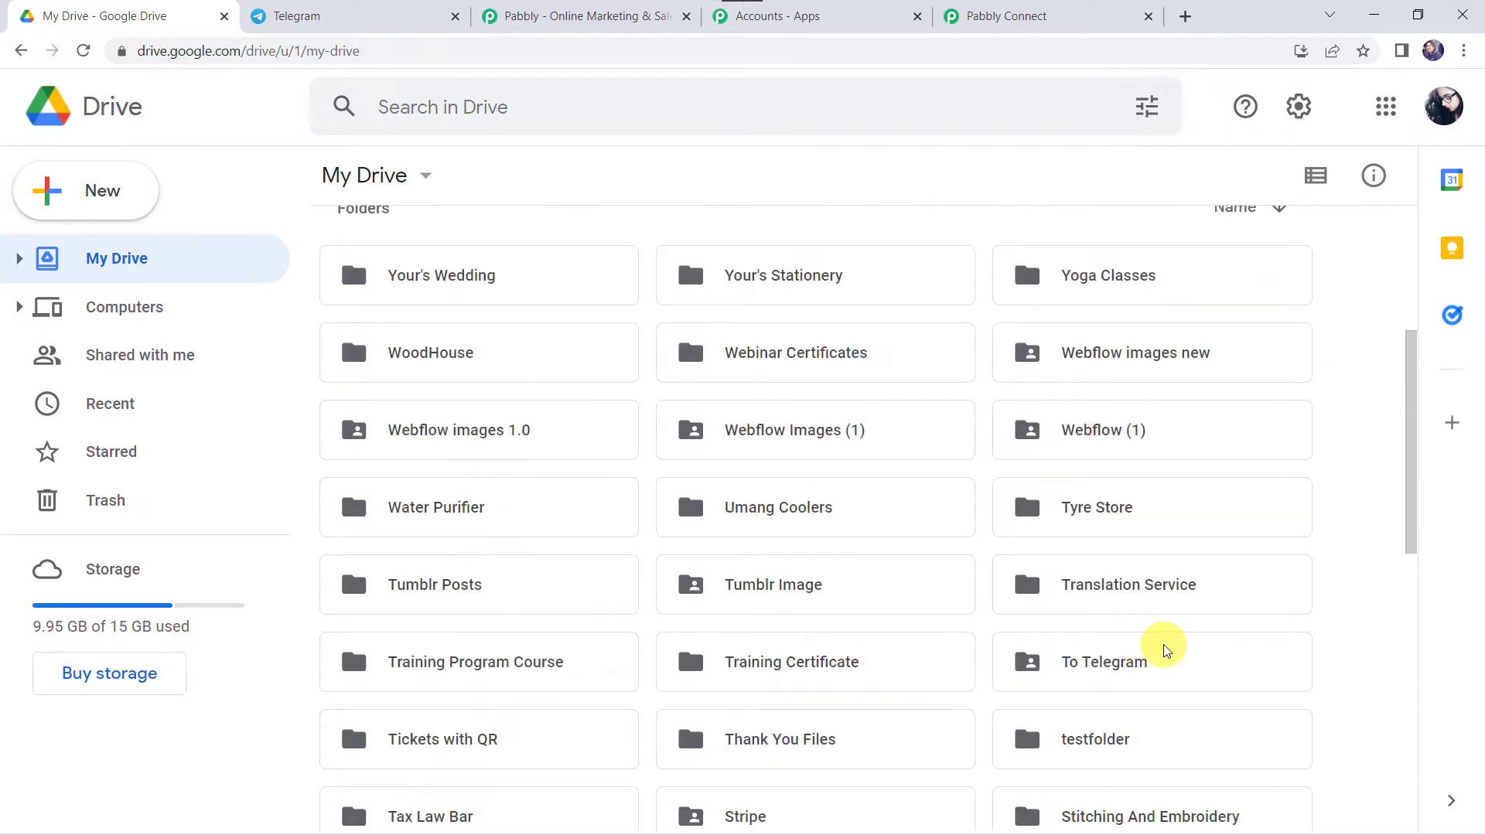
double_click(1163, 650)
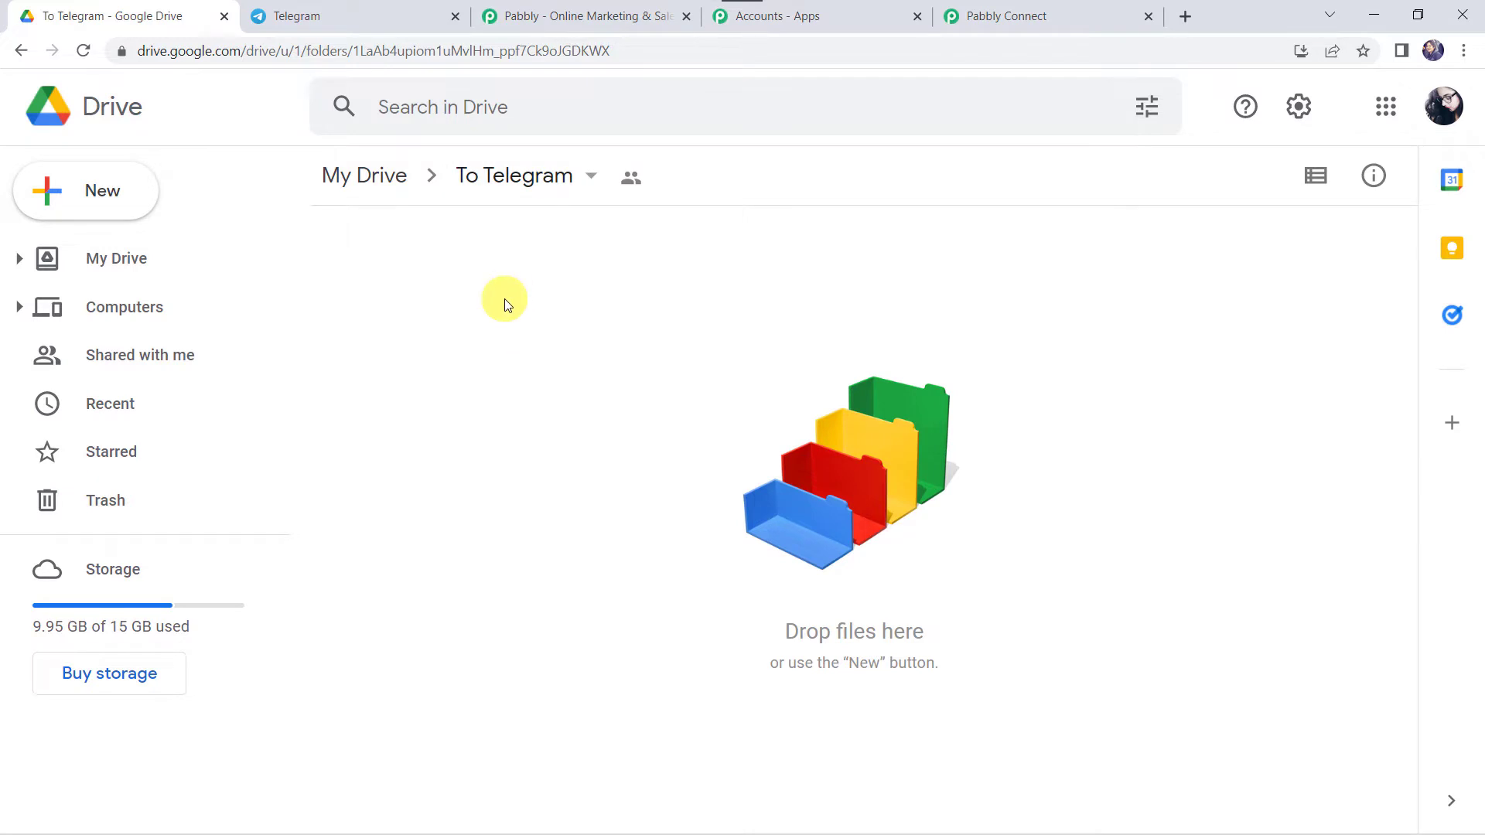
Step: Set the To Telegram folder's link sharing to Anyone with the link, and return to the Pabbly Connect workflow
left_click(571, 178)
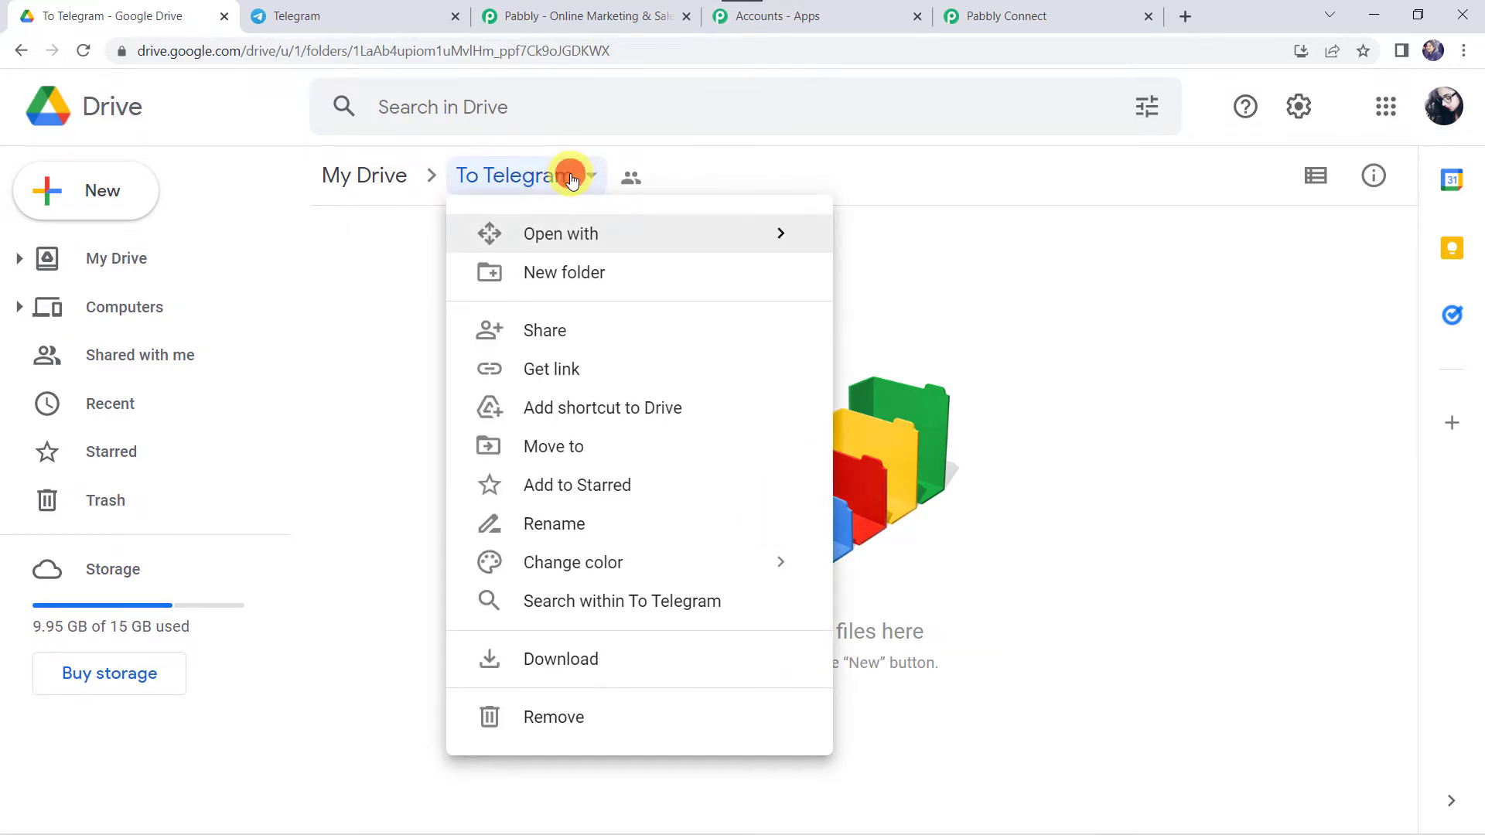
left_click(552, 331)
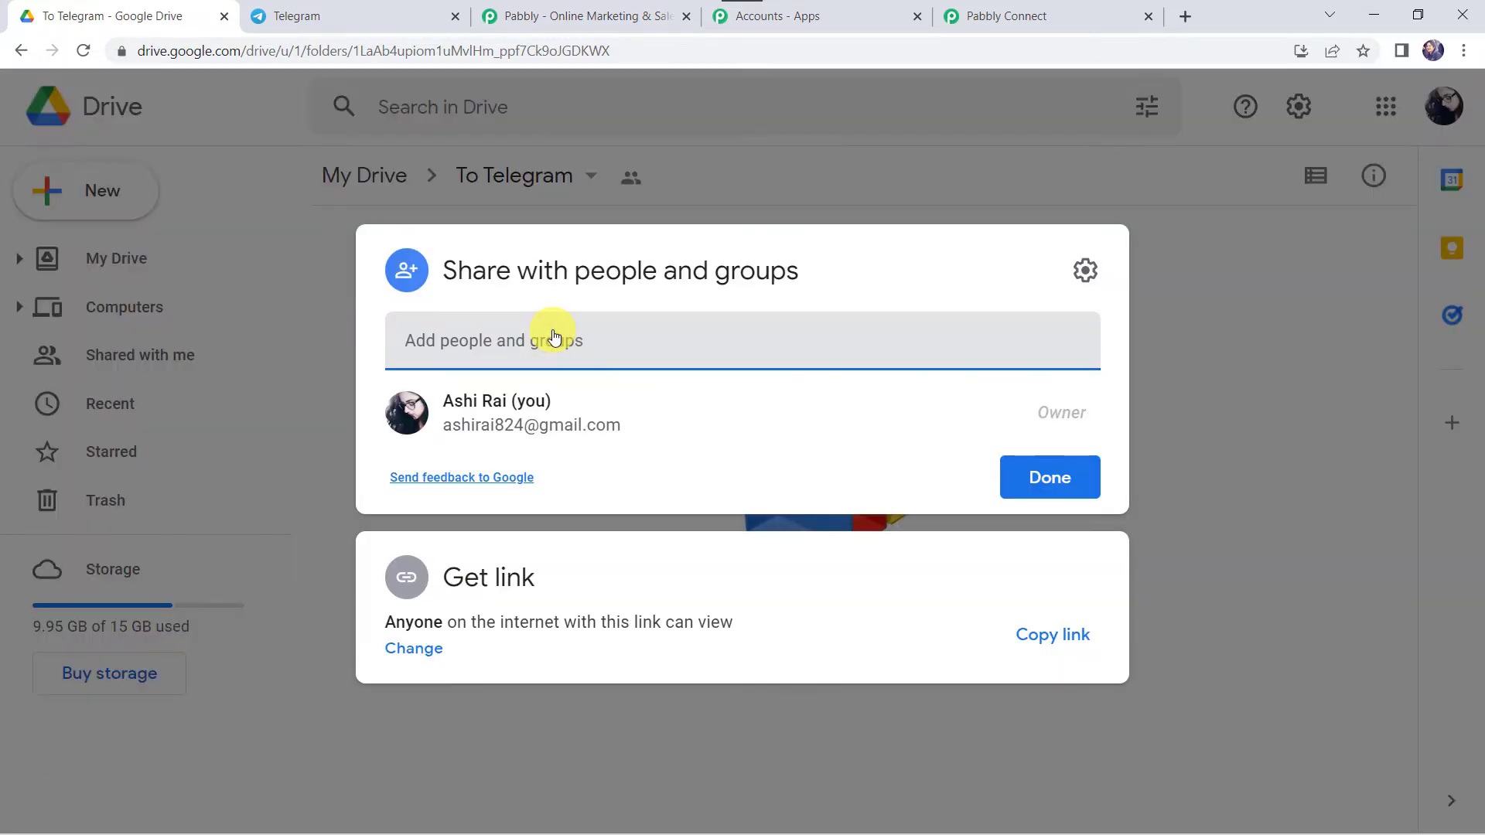
left_click(412, 652)
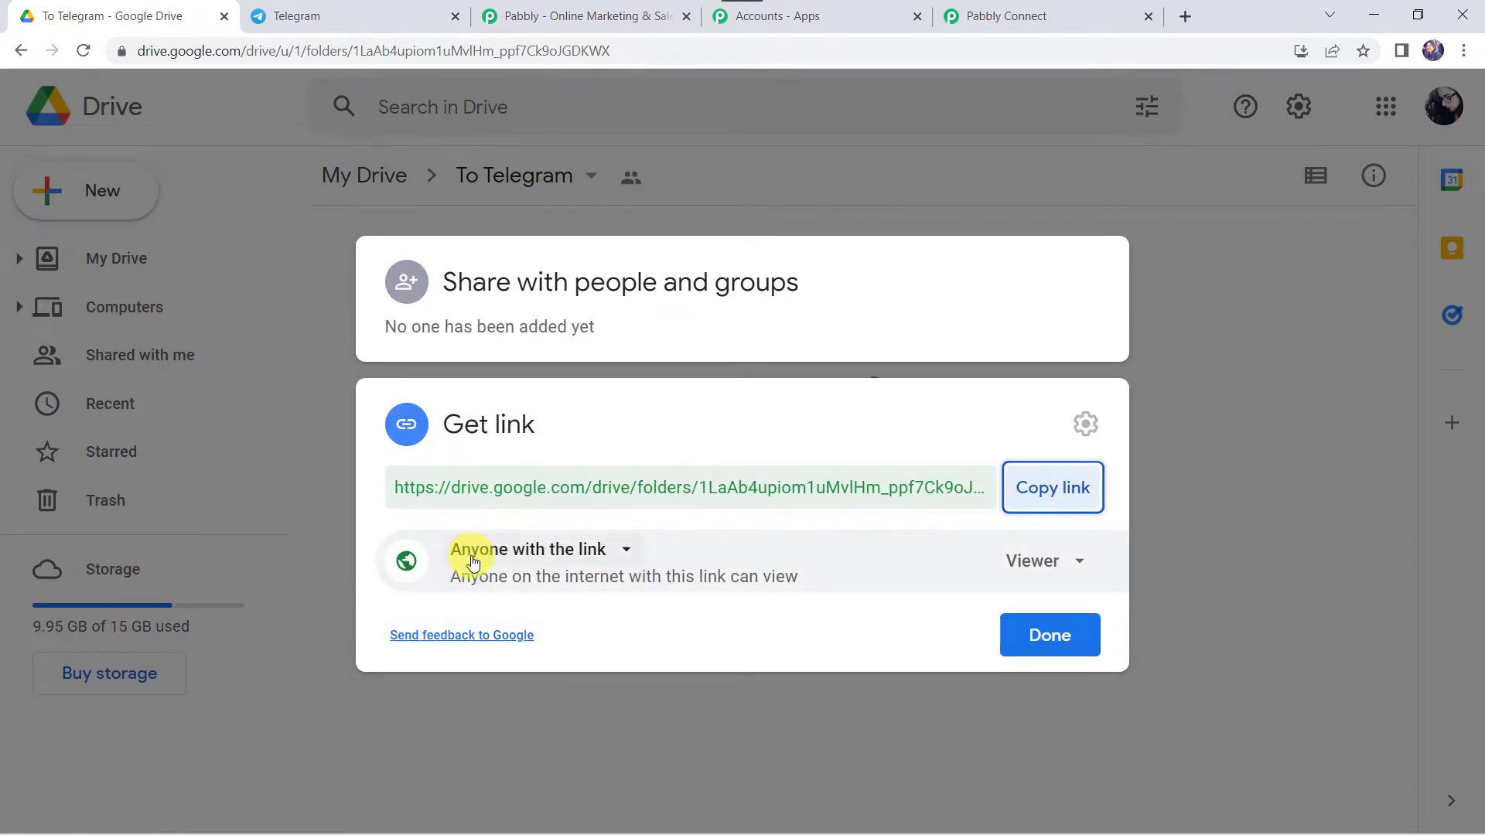
left_click(614, 557)
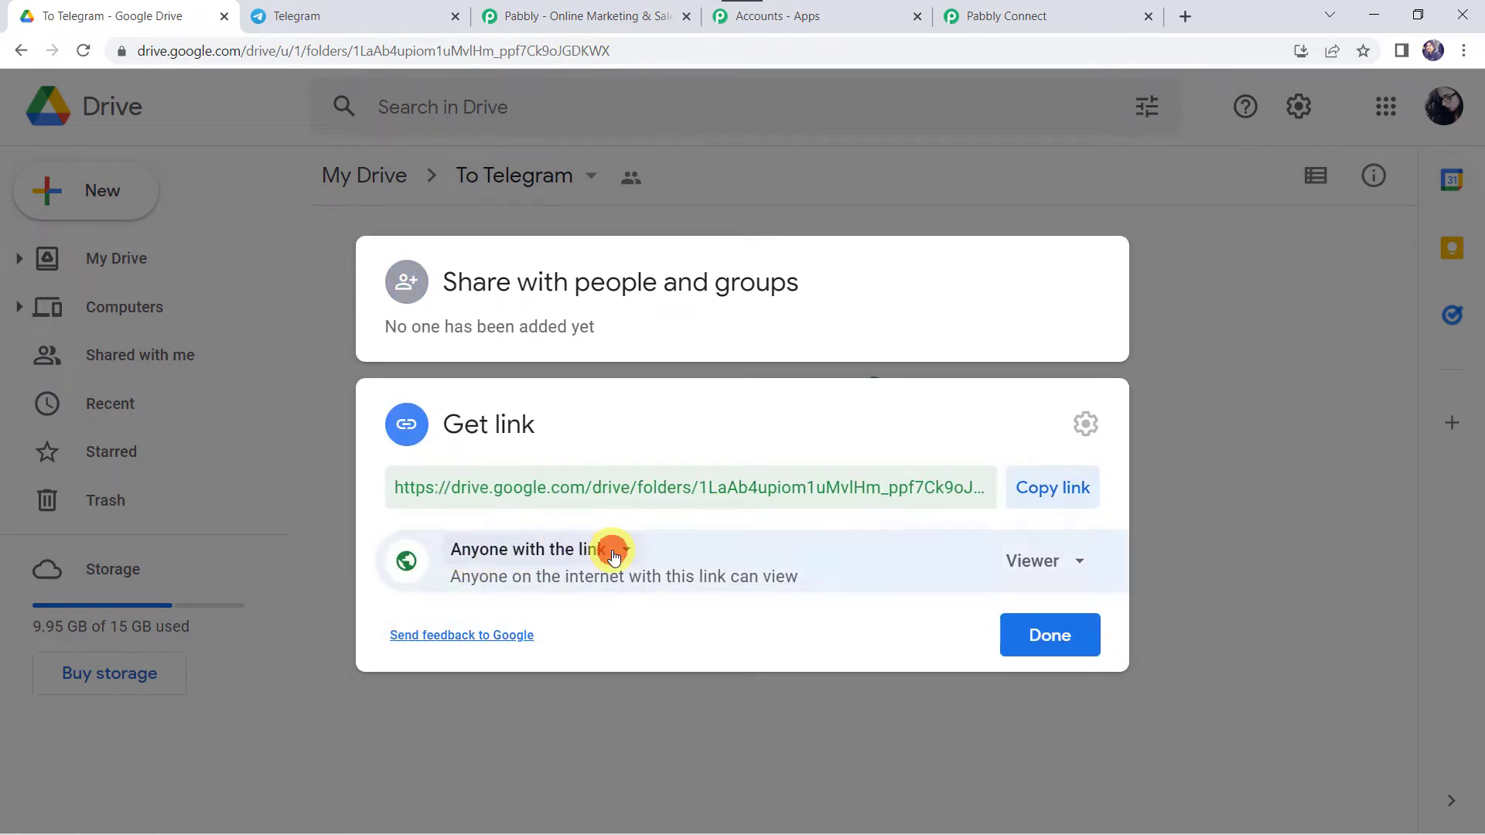
left_click(538, 551)
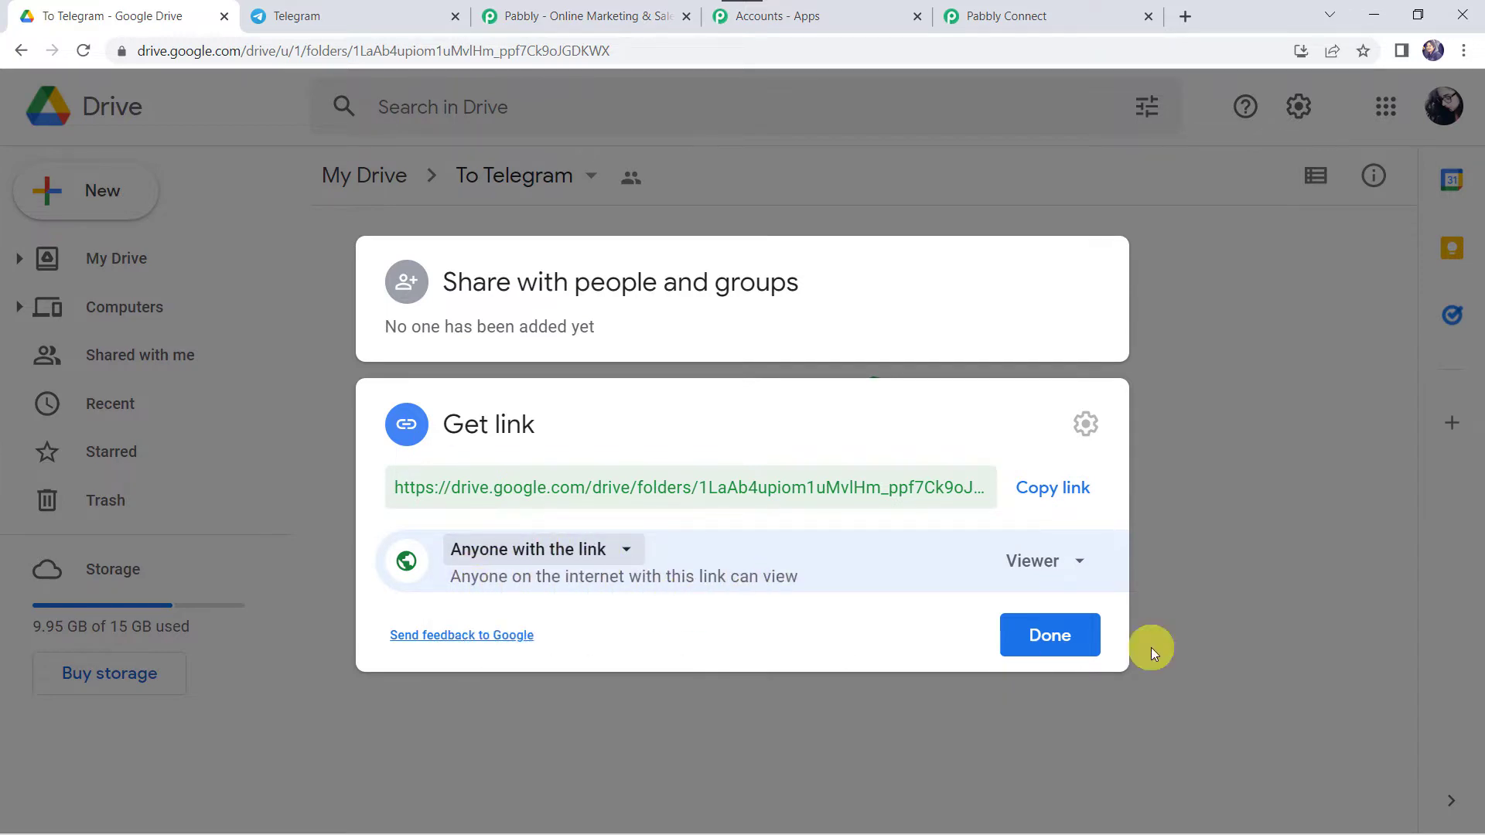
left_click(1041, 631)
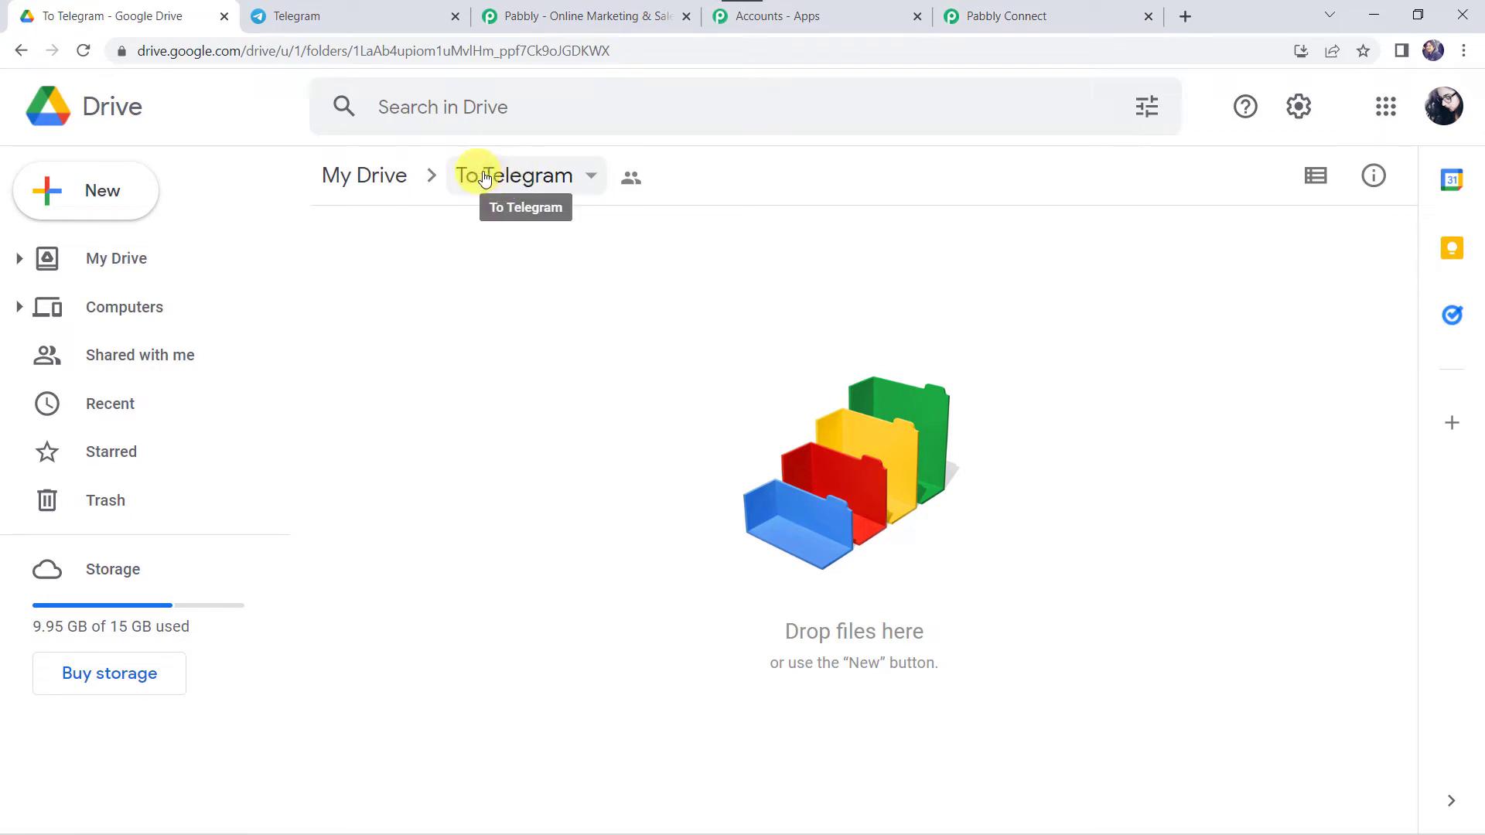
left_click(1042, 11)
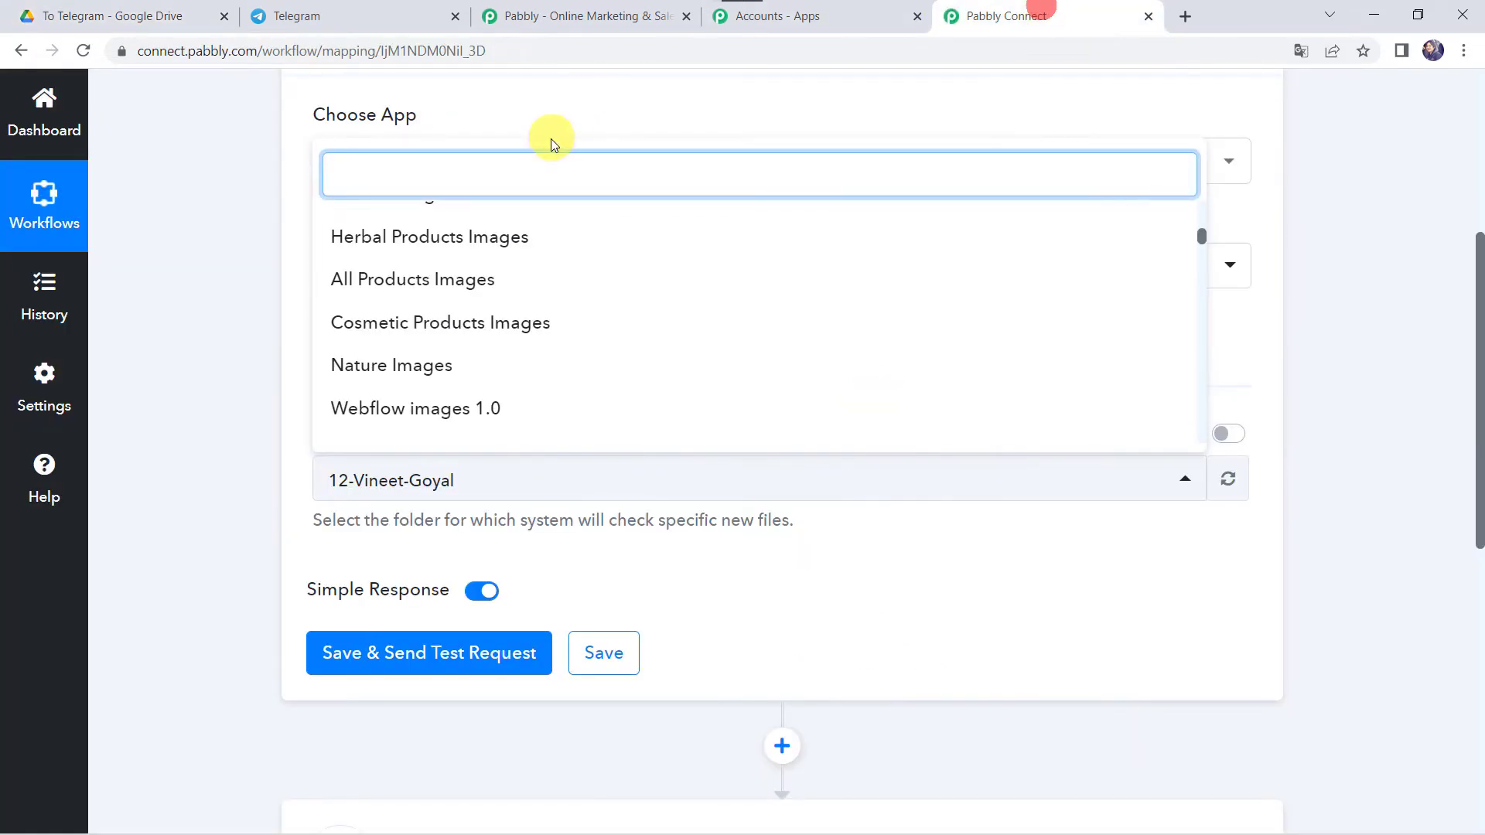
Step: Find the To Telegram folder and set it as the Google Drive trigger's folder
type("To")
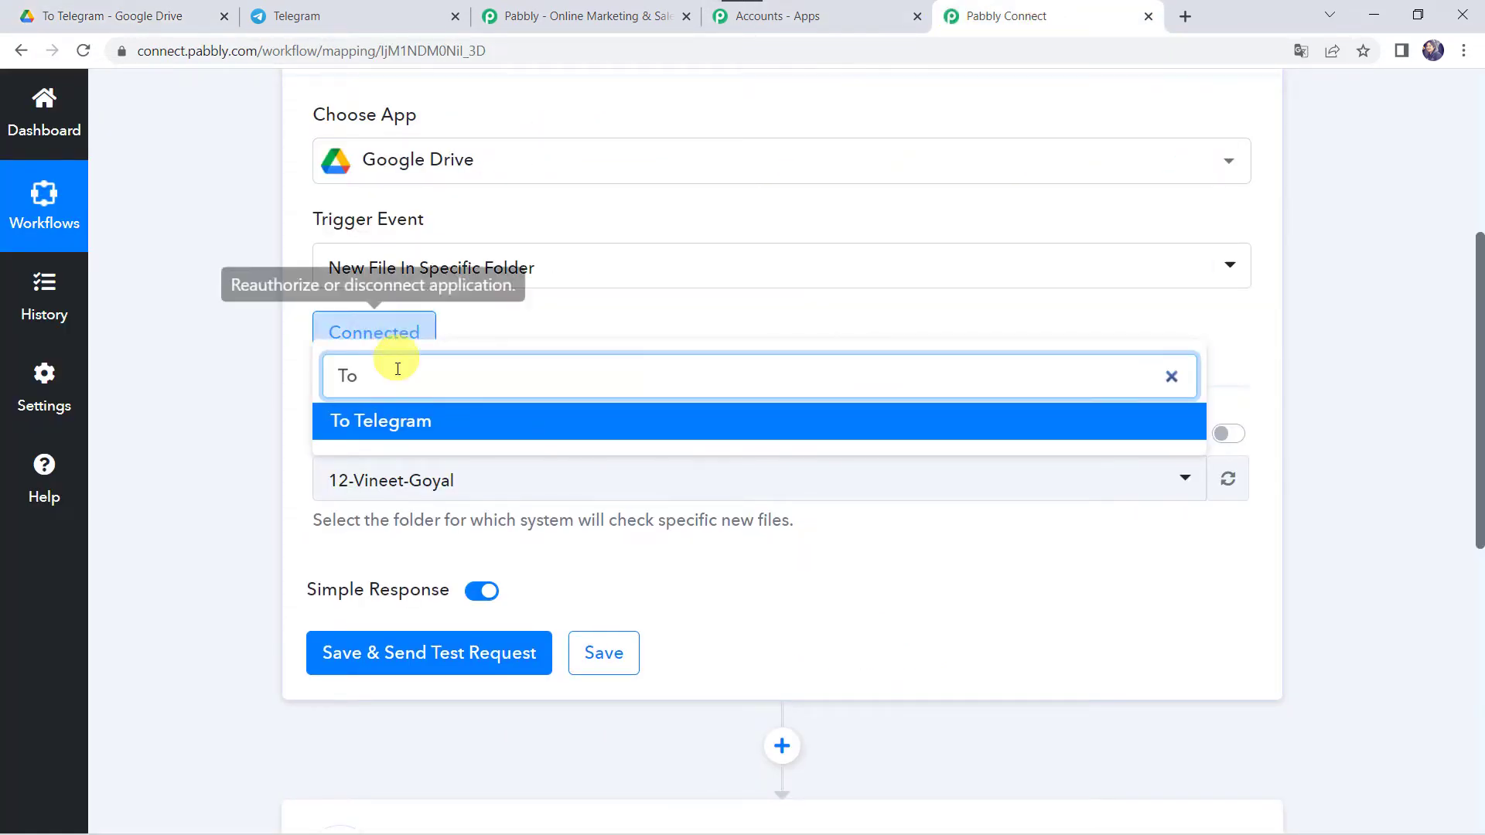
left_click(394, 419)
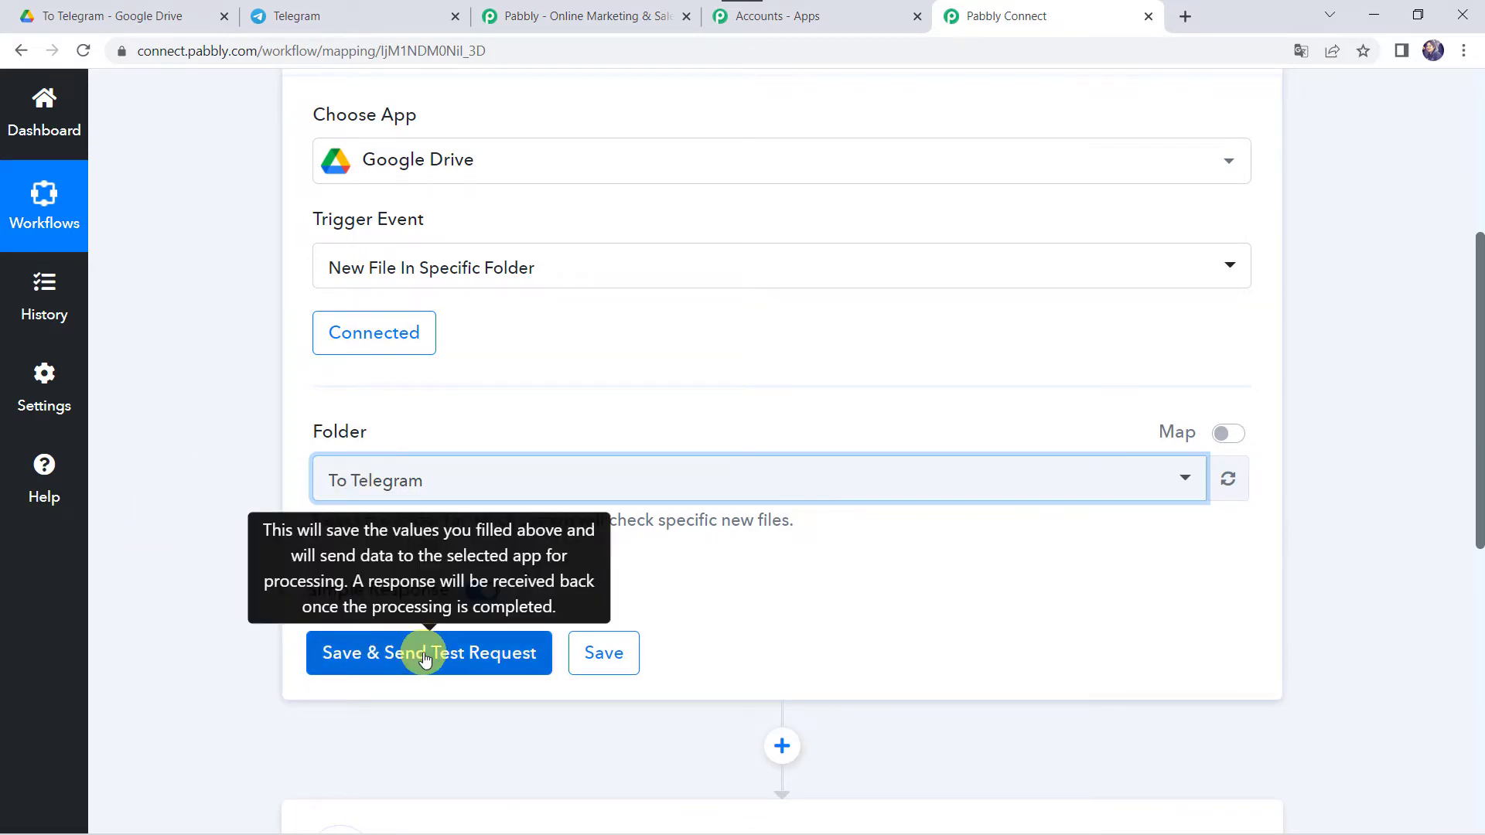
Step: Switch to Google Drive and upload Core Integrations.png from the local Uploads folder into the To Telegram folder
left_click(109, 18)
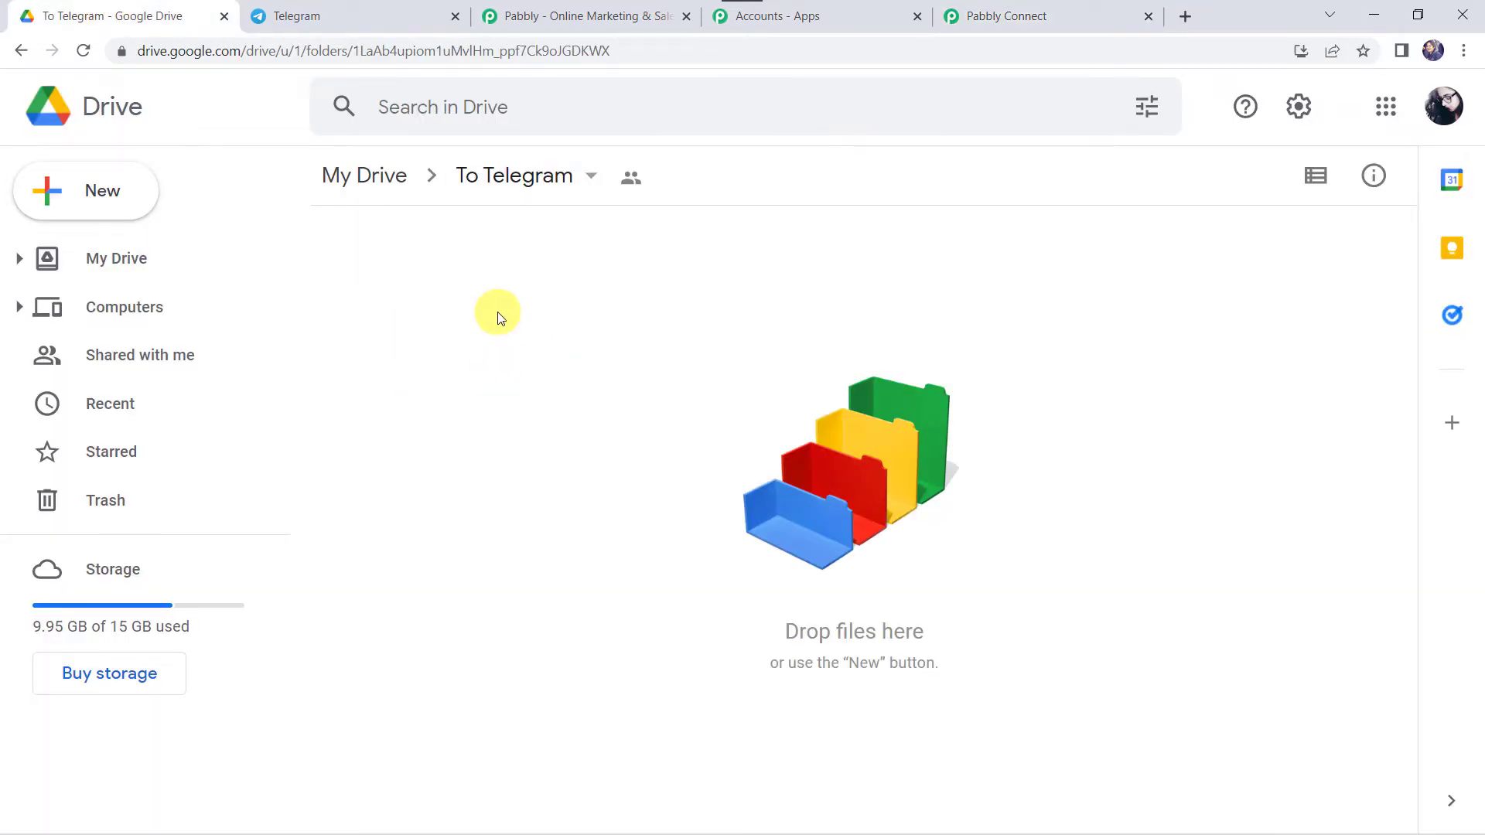
left_click(106, 203)
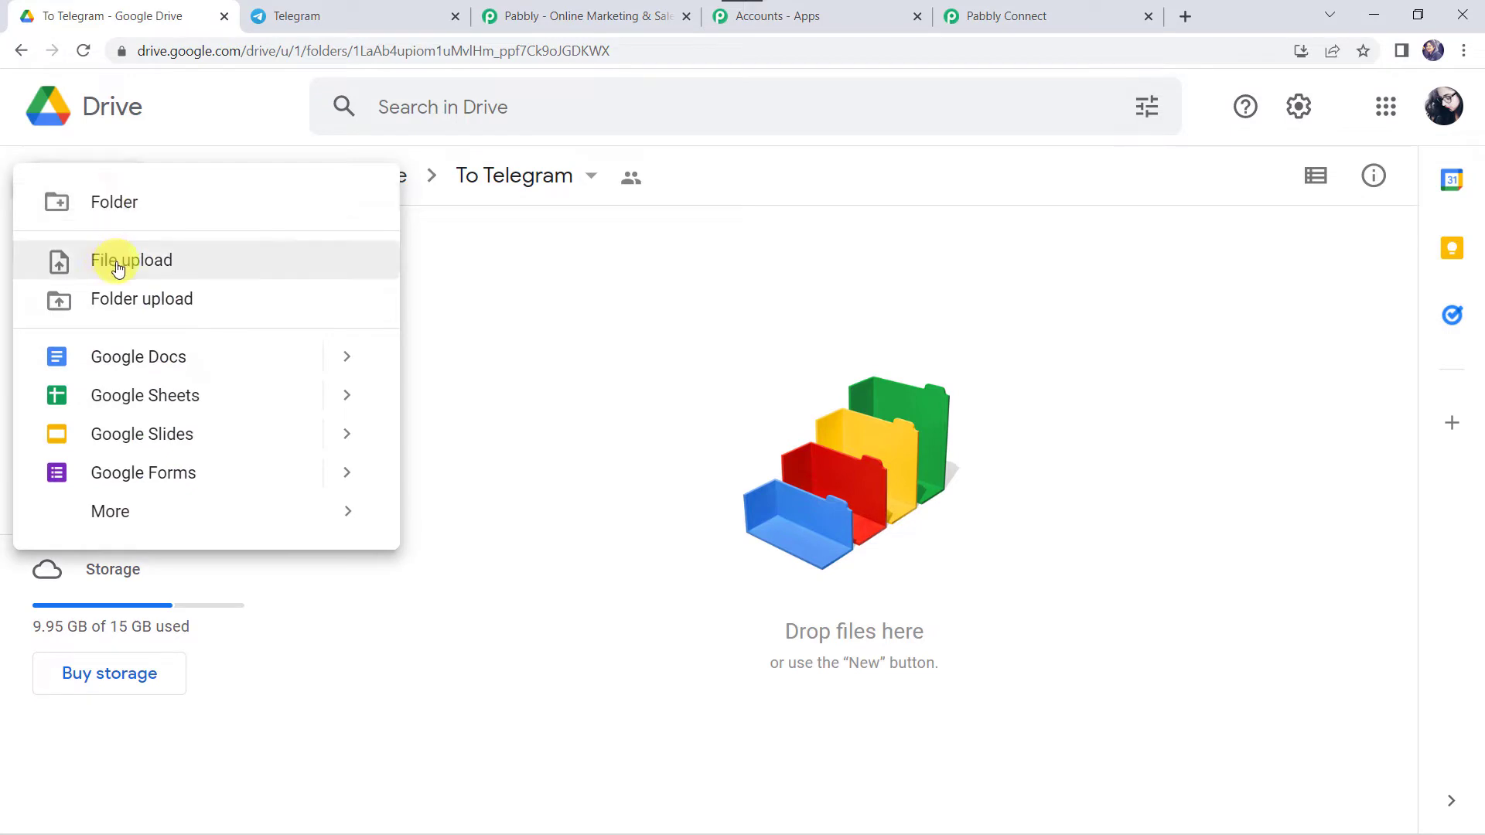
left_click(118, 267)
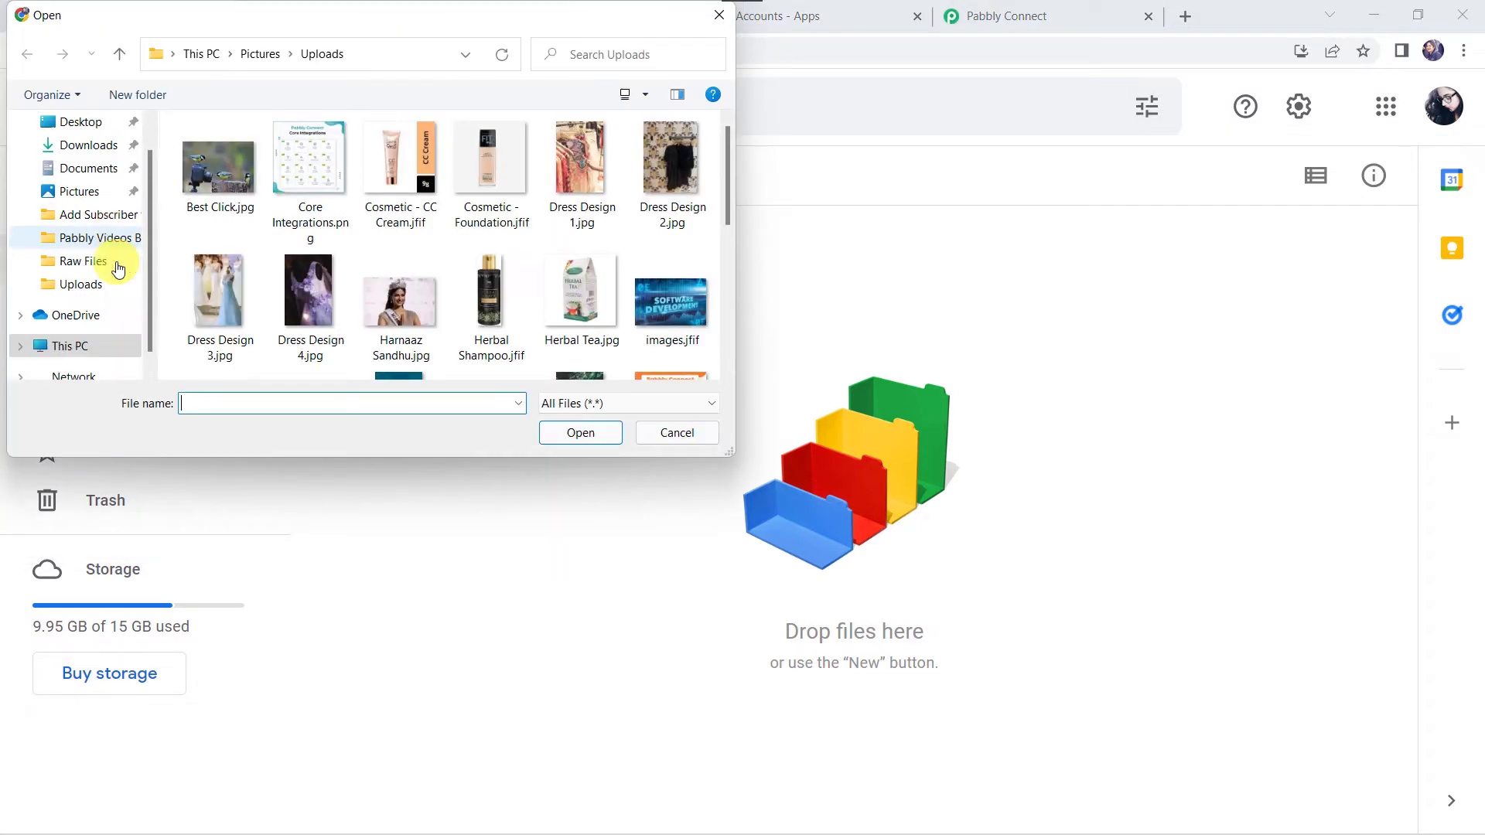
double_click(314, 212)
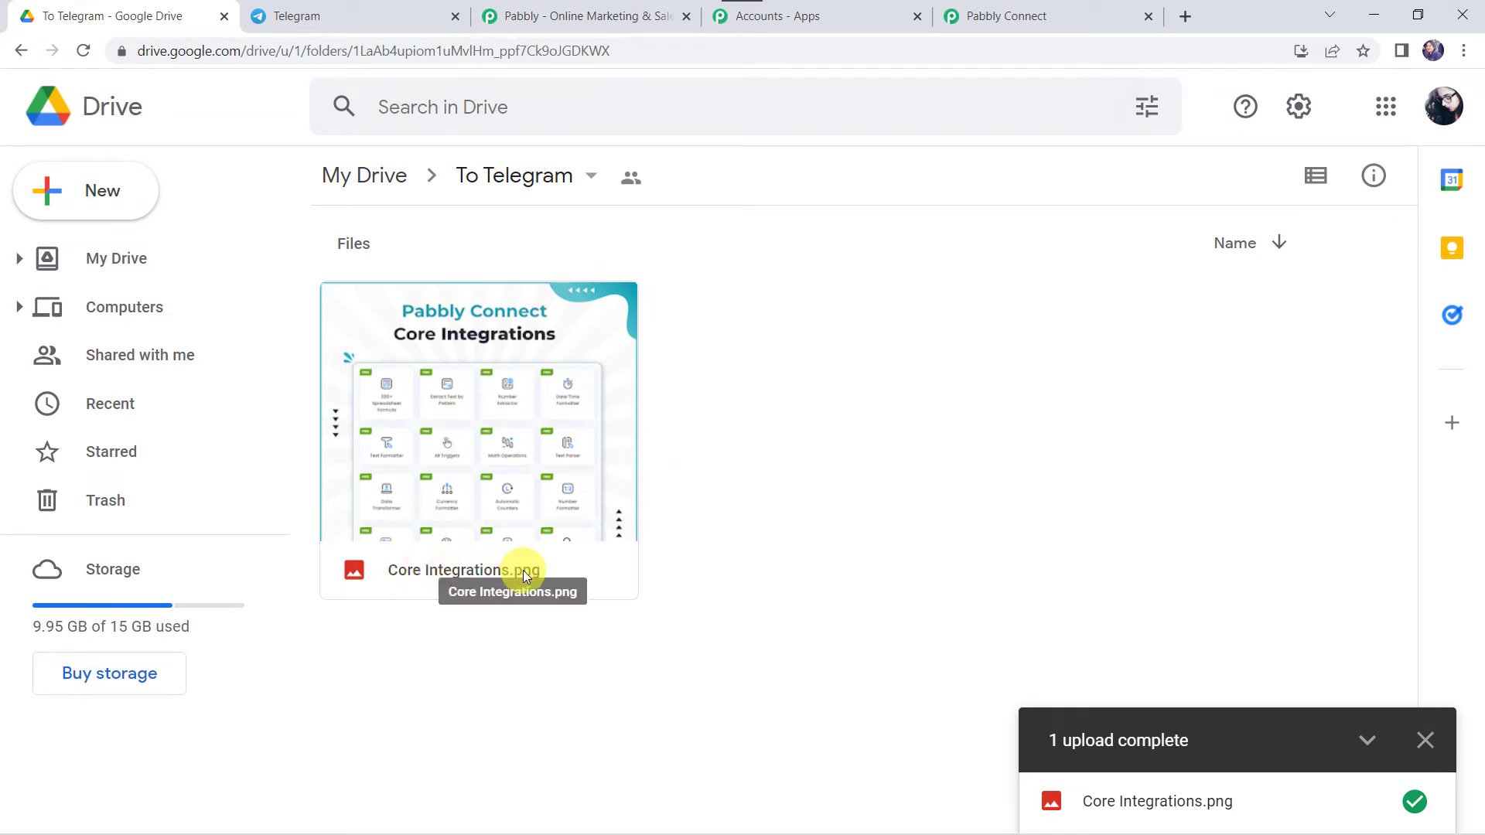
Step: Return to Pabbly Connect, save the Google Drive trigger with a test request, and review the file links and title in its response
left_click(1069, 14)
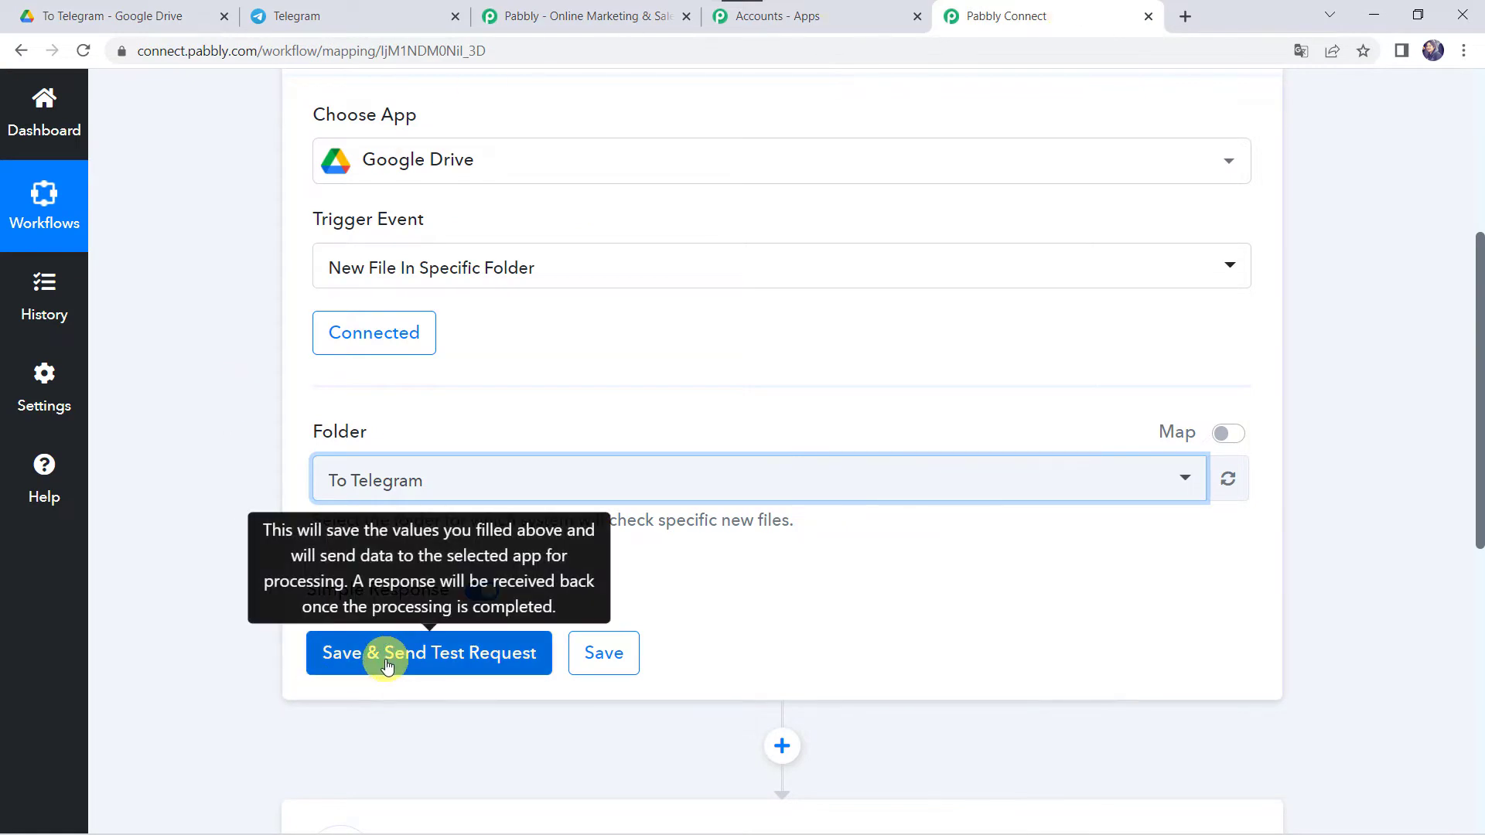
left_click(437, 653)
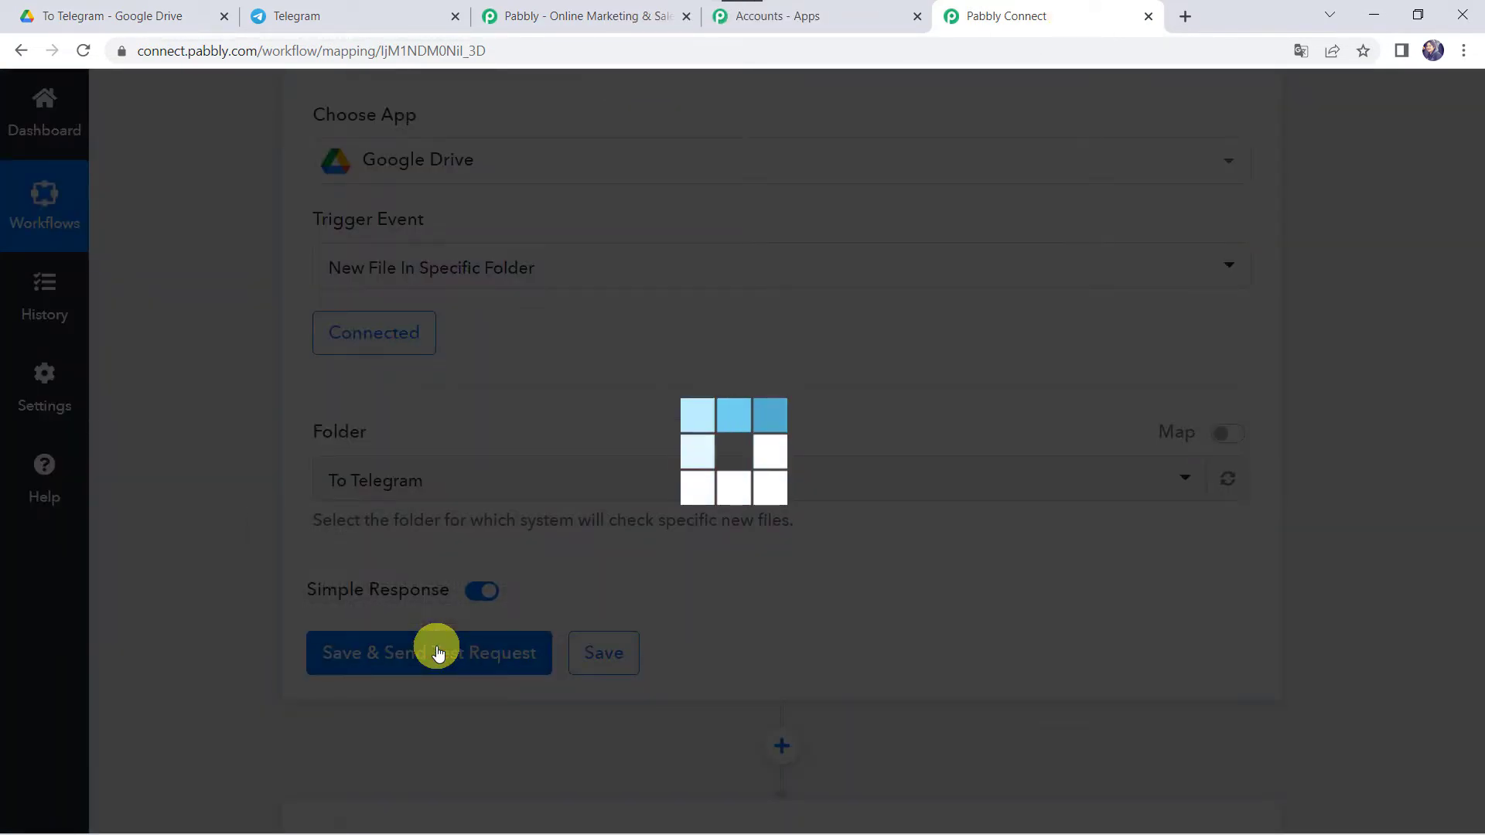
scroll(199, 529, "down", 5)
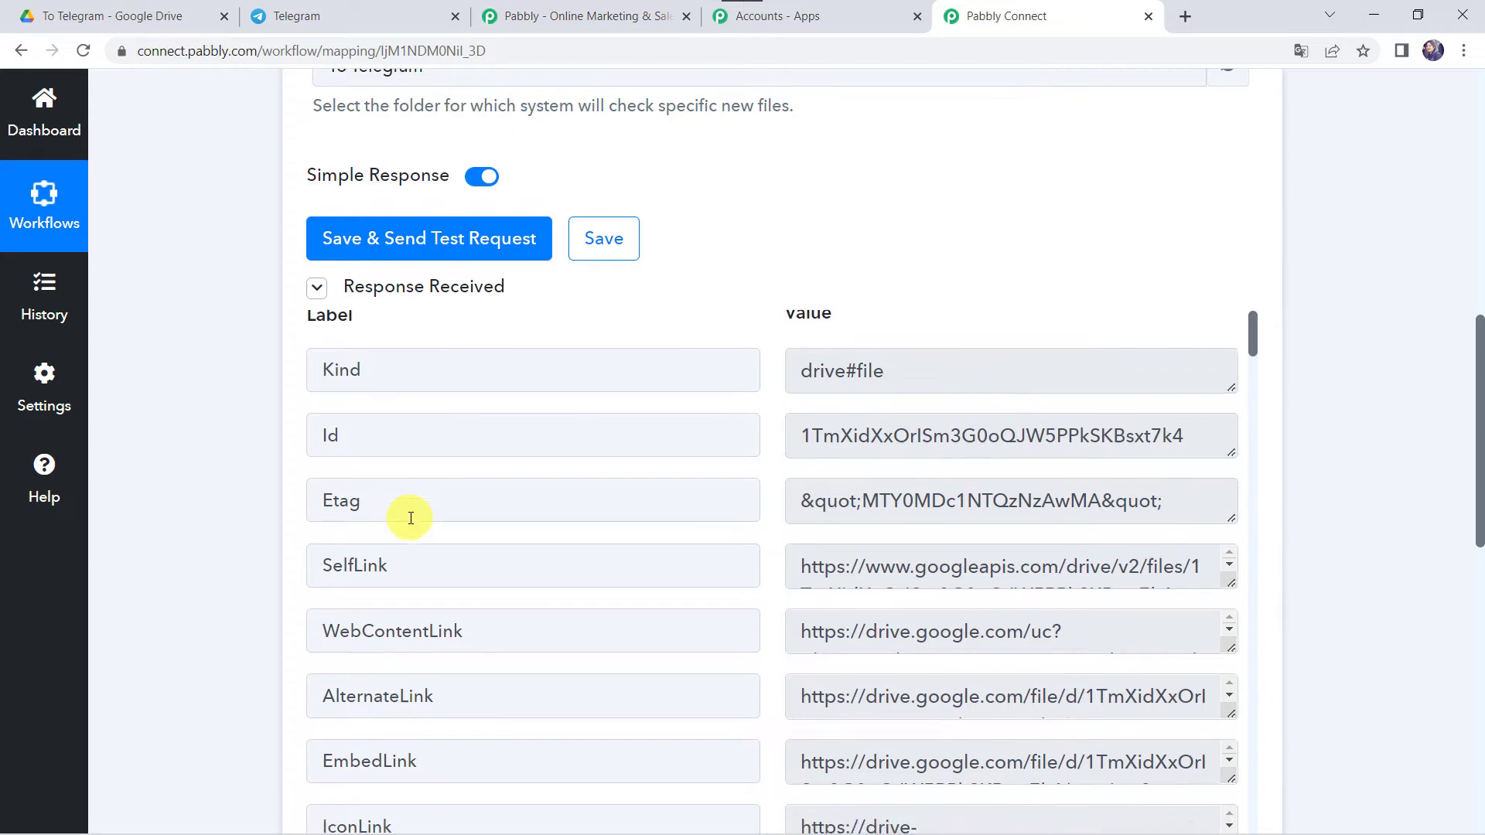
scroll(411, 518, "down", 4)
scroll(411, 517, "up", 1)
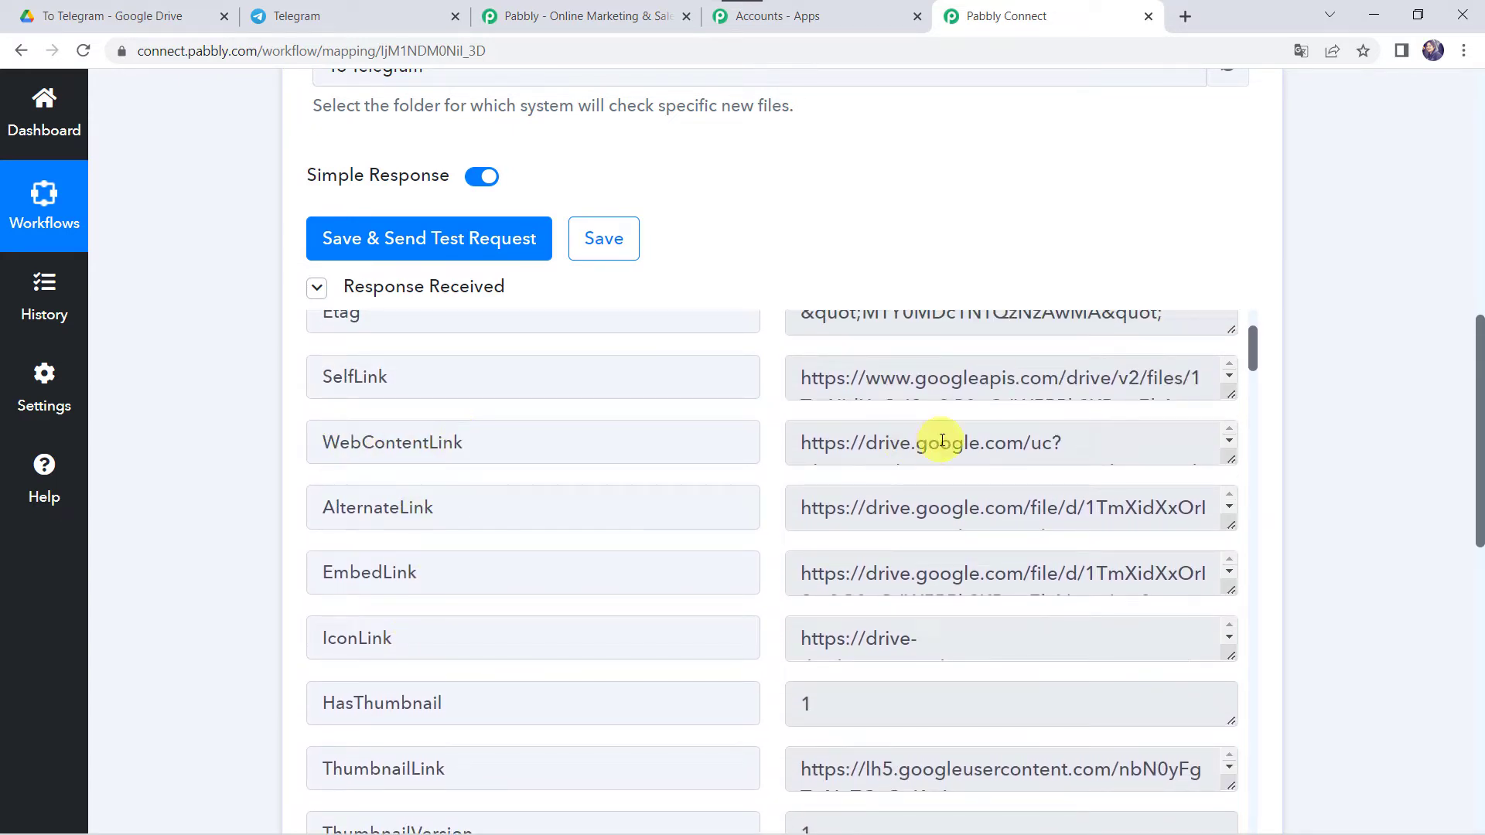
left_click_drag(1234, 458, 1223, 556)
scroll(536, 522, "down", 2)
scroll(537, 521, "down", 4)
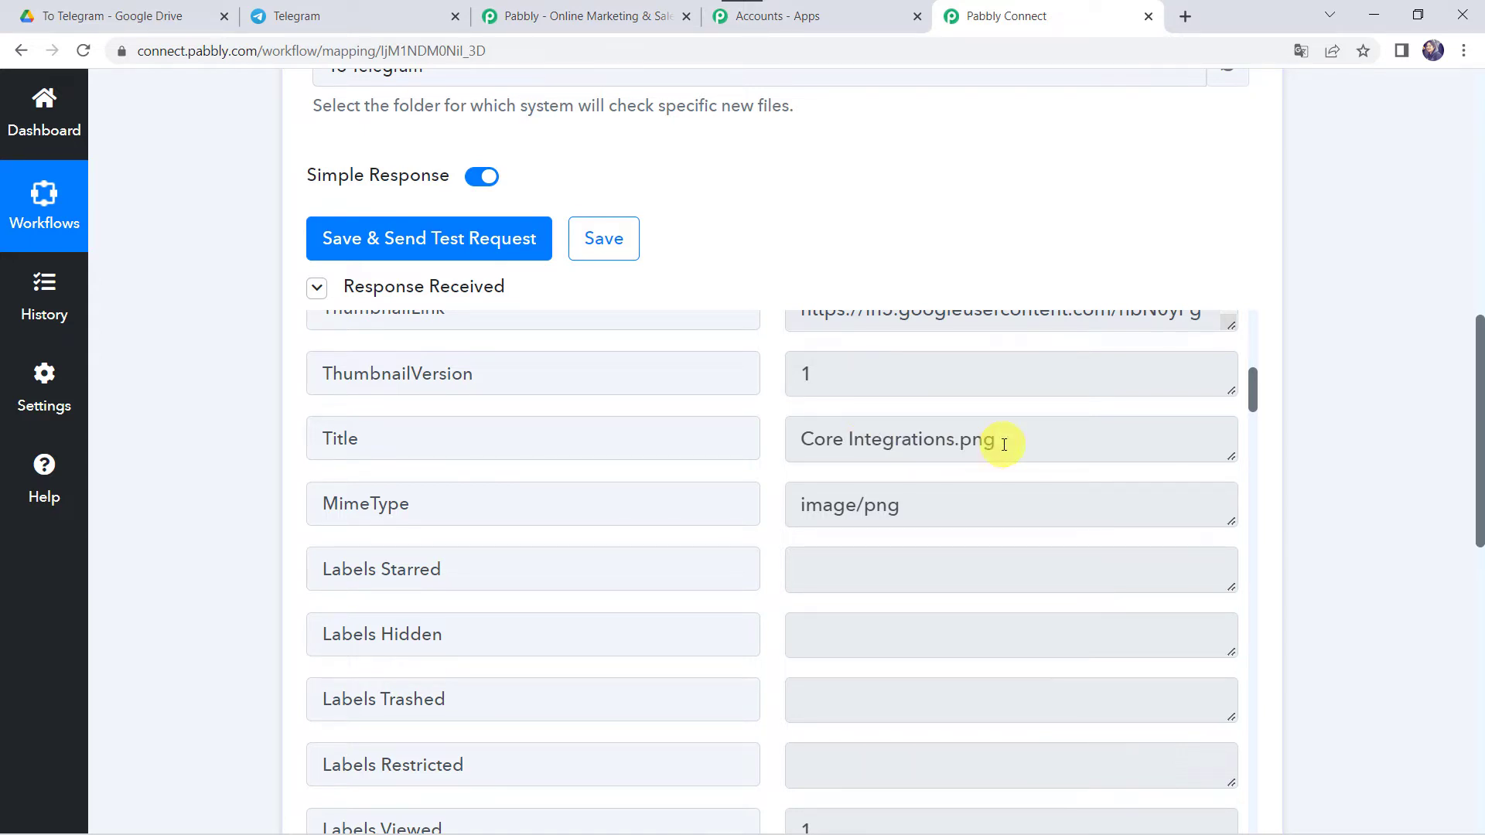
Step: Choose Text Formatter as the app for the workflow's second step
scroll(278, 602, "down", 9)
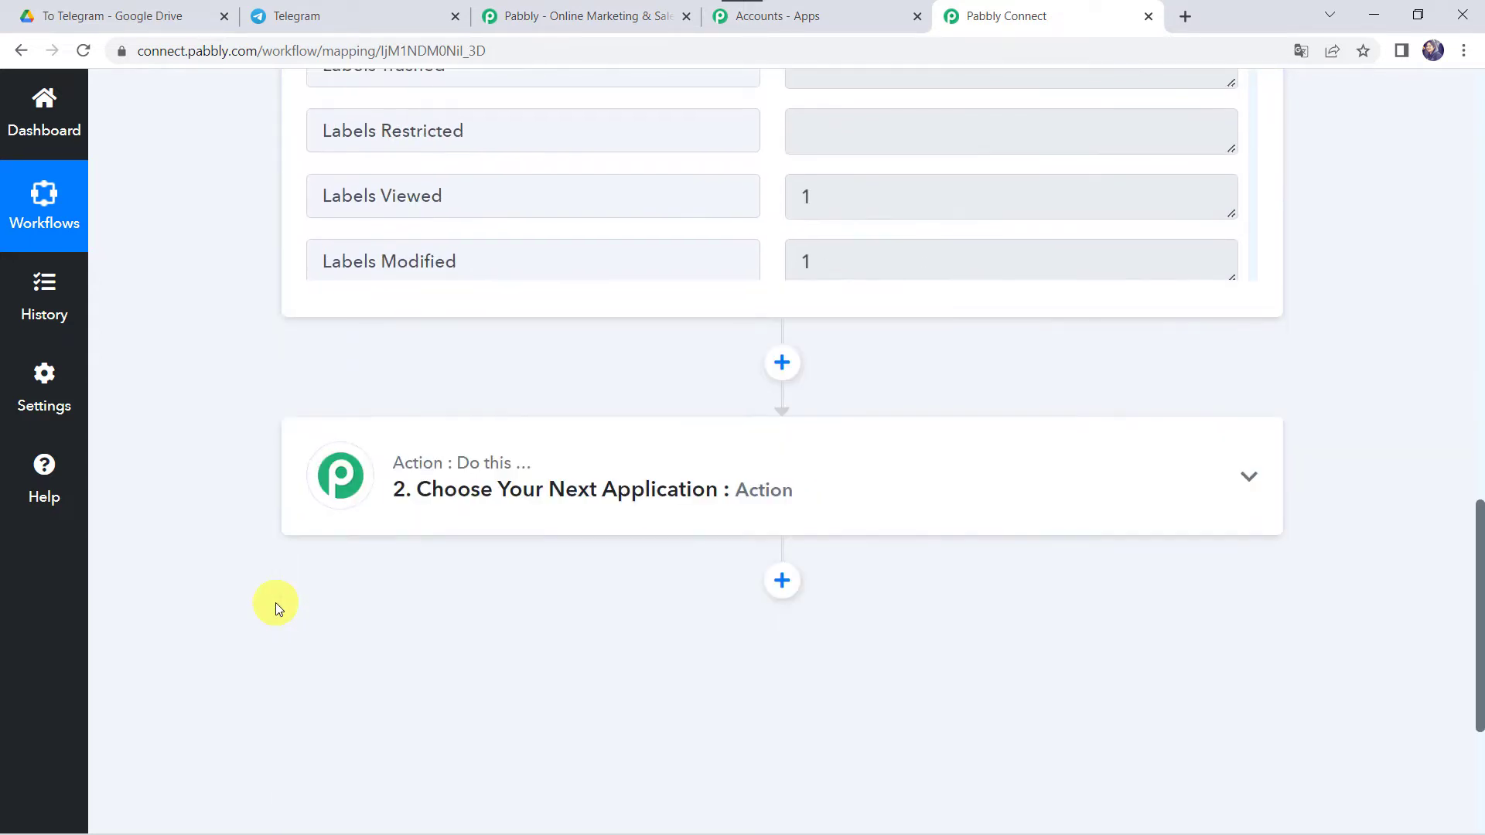
left_click(776, 418)
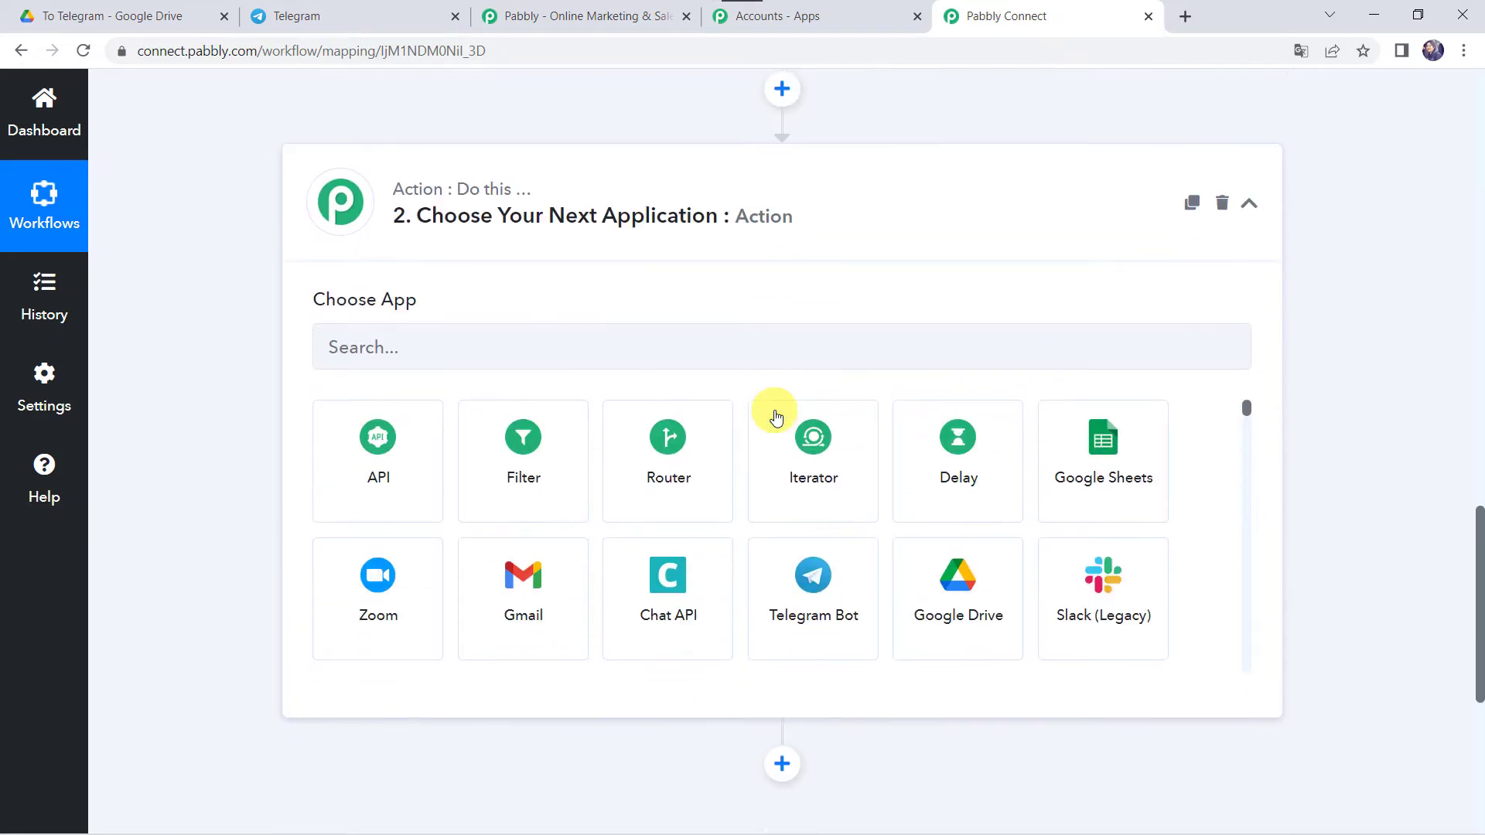
left_click(707, 338)
type("T")
key("BackSpace")
type("Text")
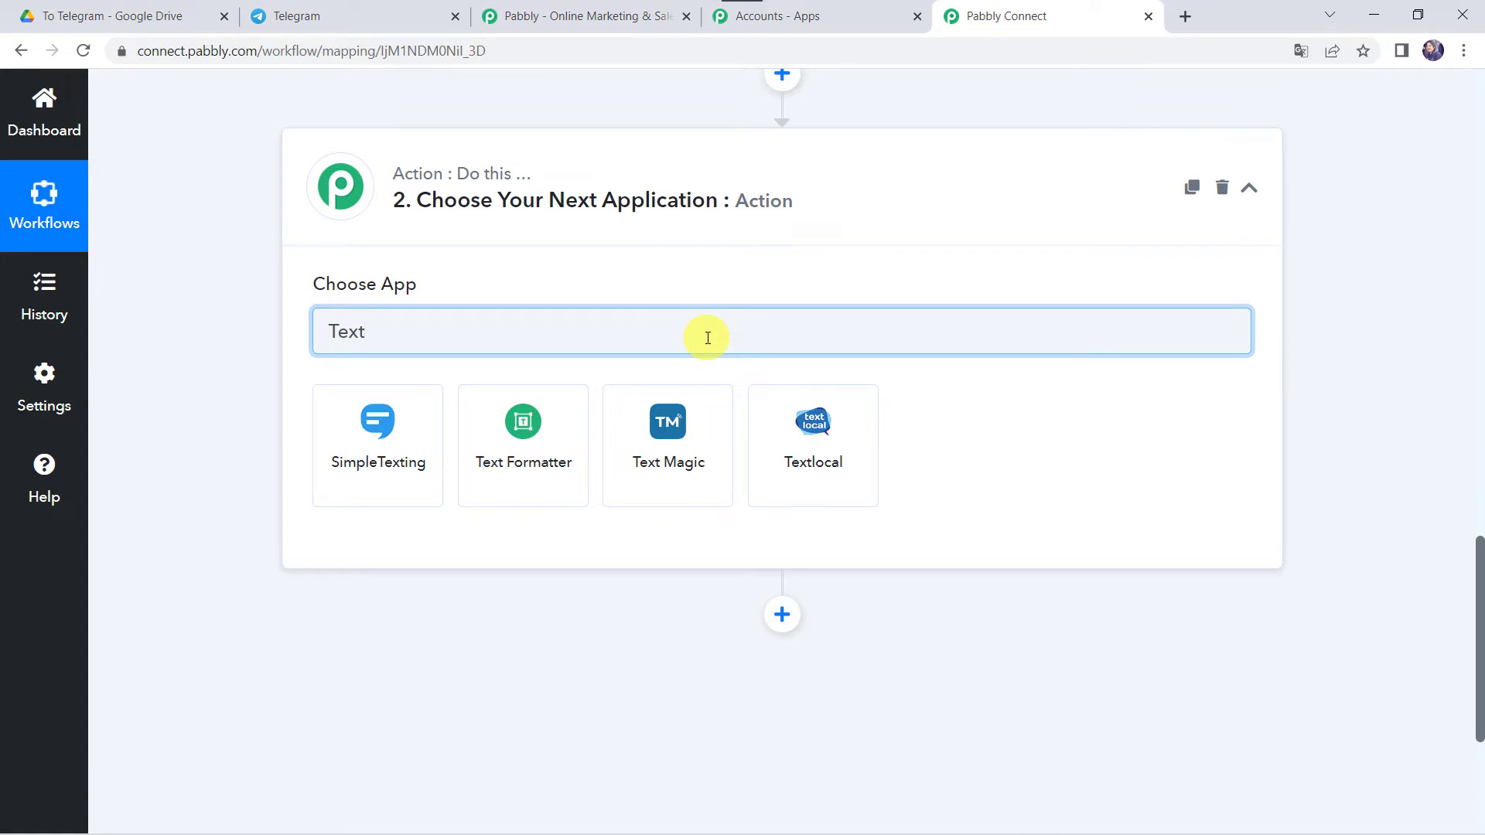
left_click(504, 462)
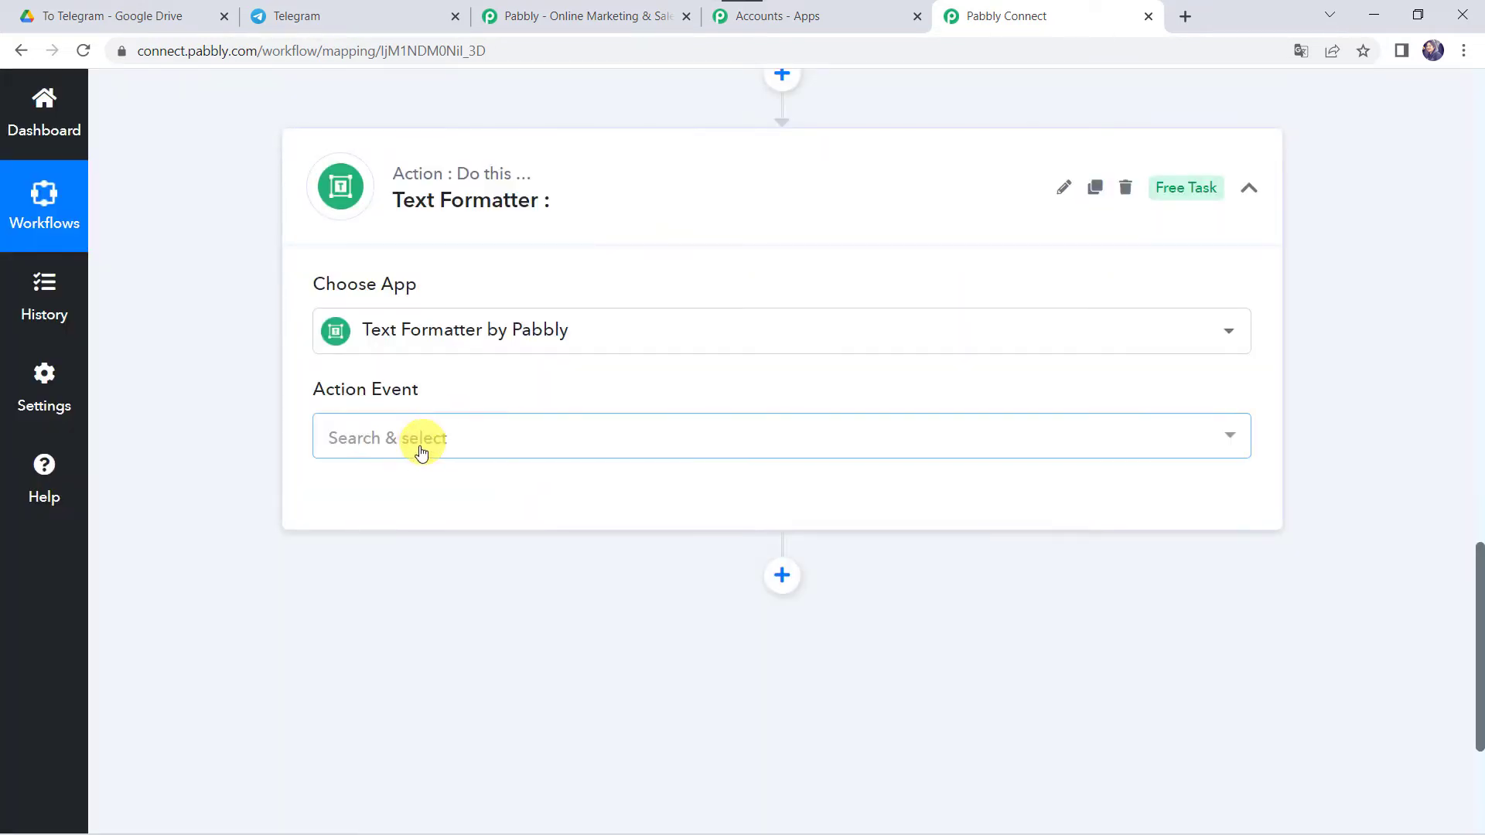
Step: Set the Text Formatter action event to Split Text and connect it
left_click(418, 442)
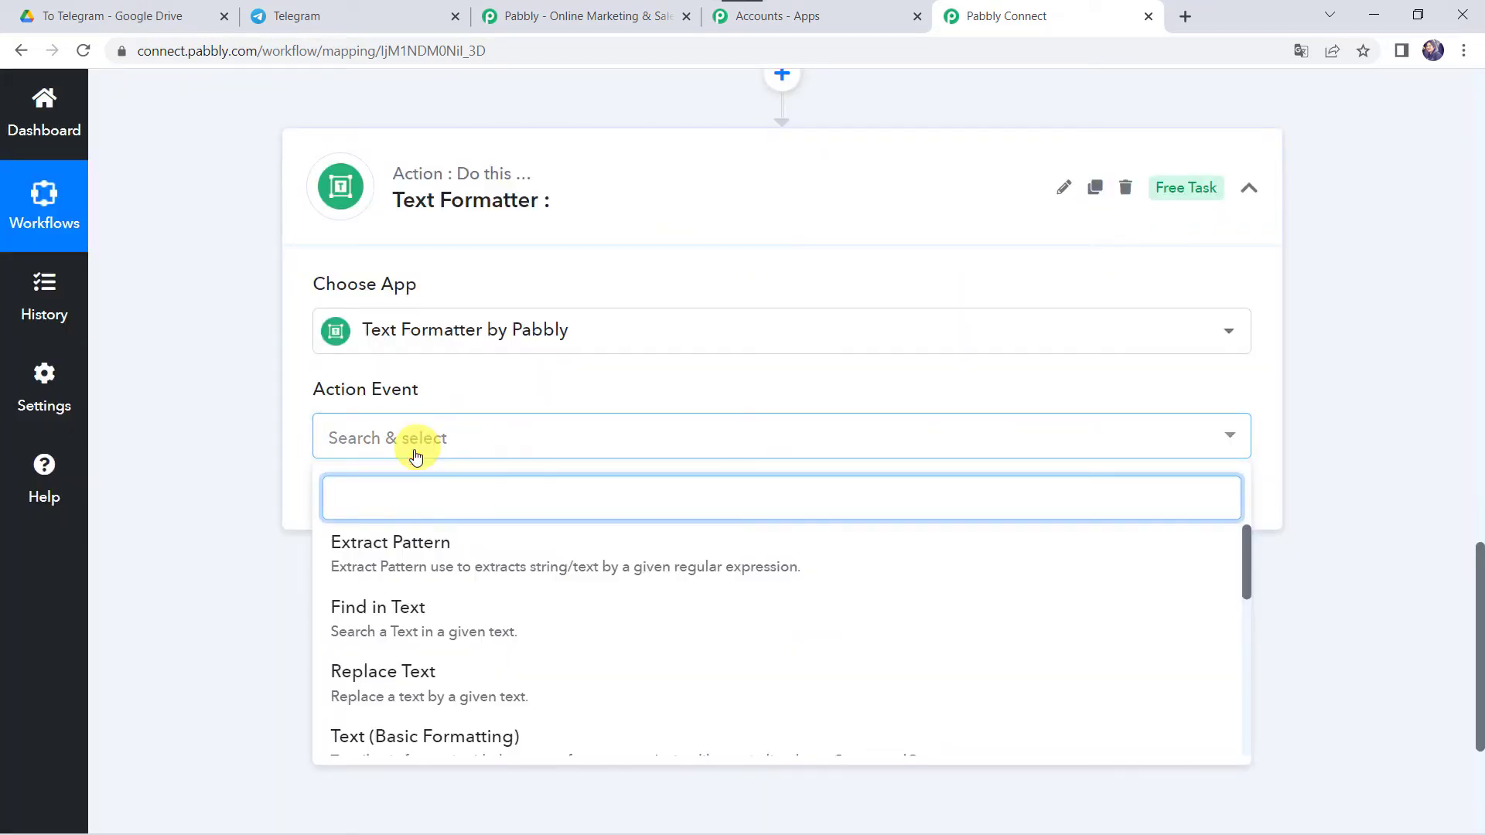
type("spli")
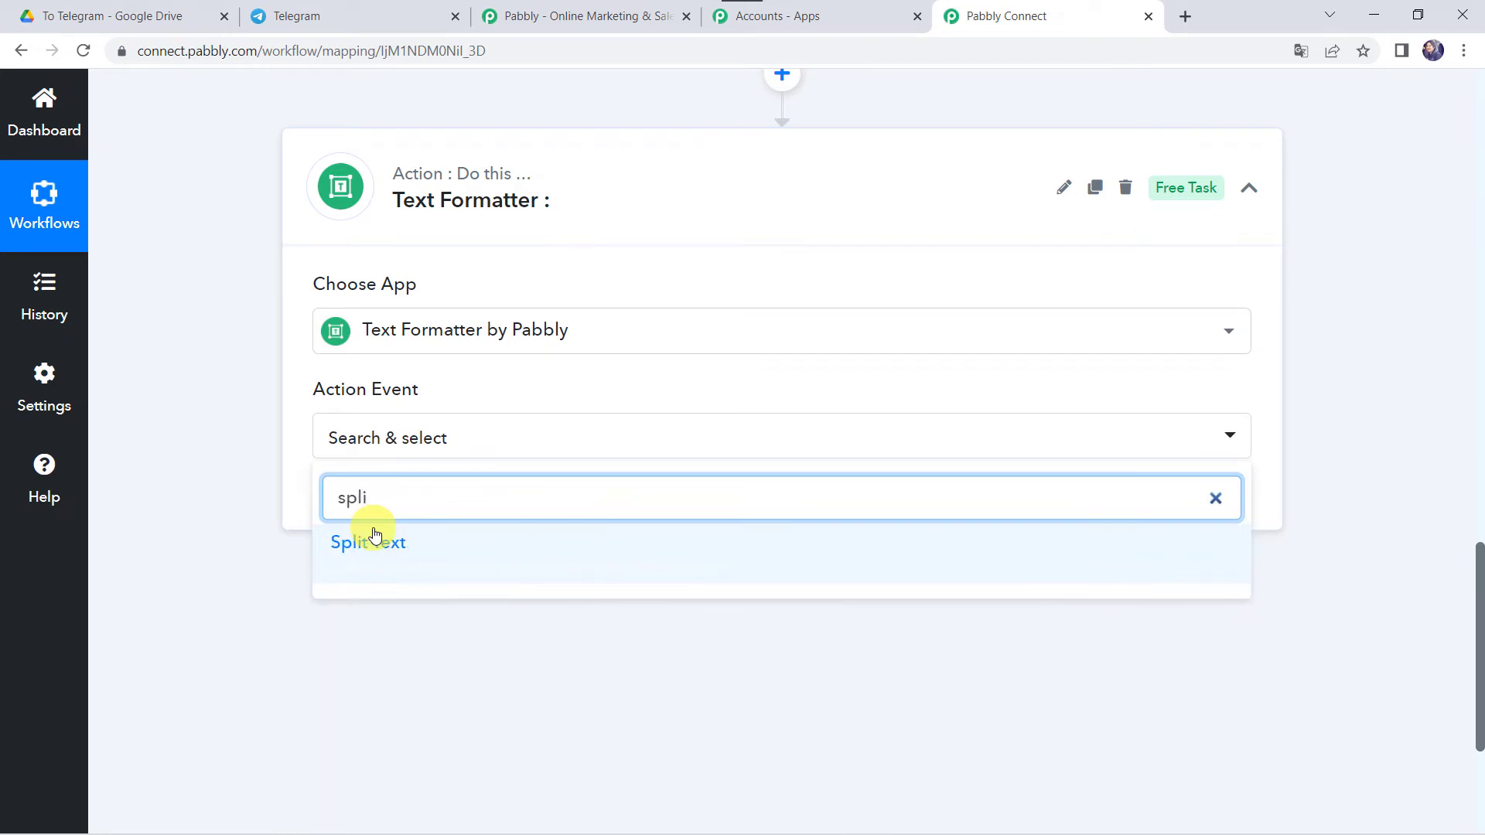
left_click(373, 540)
left_click(377, 499)
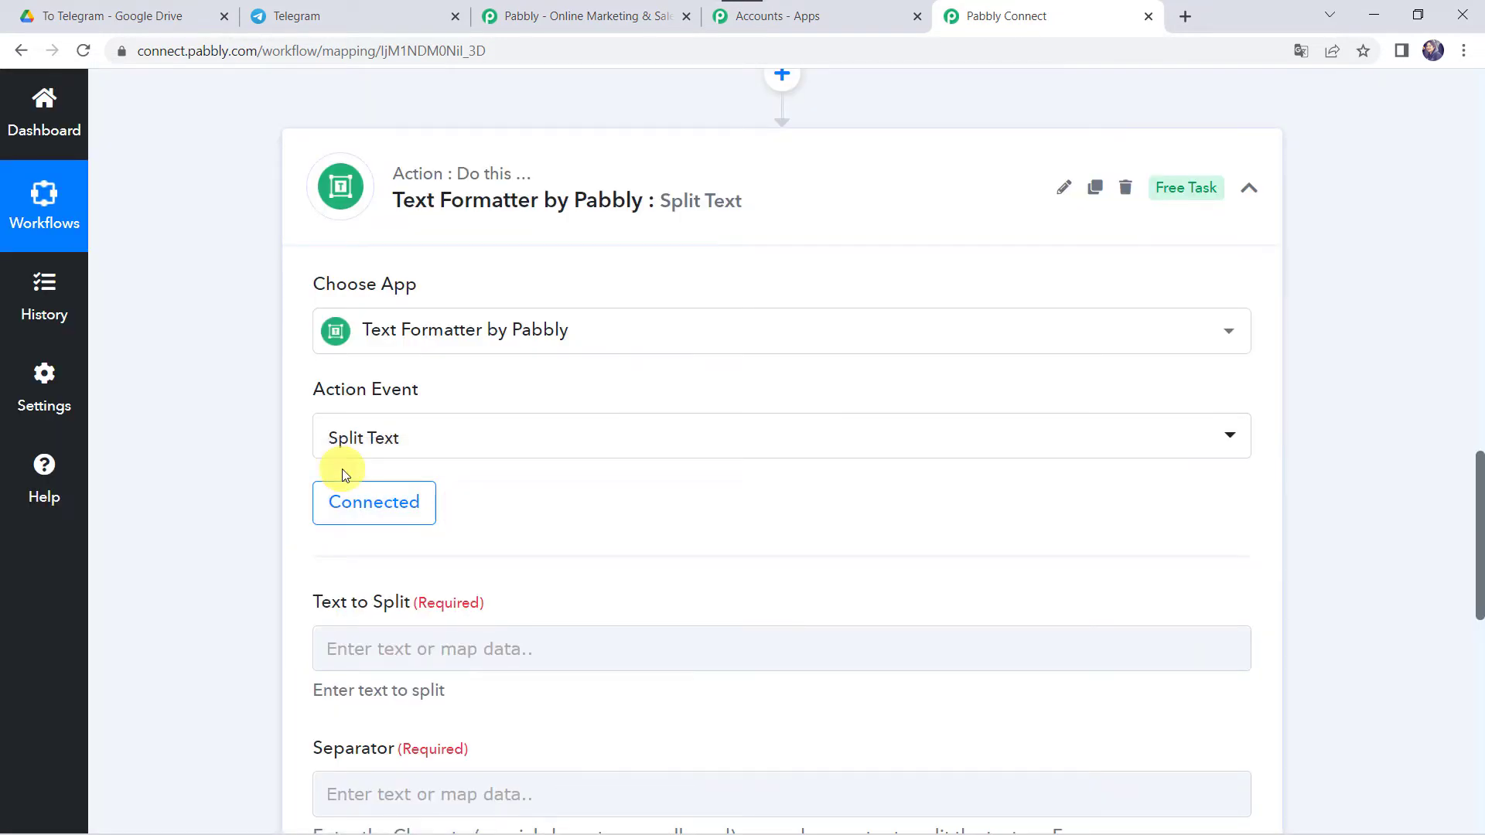
Step: Map the Title from the Google Drive trigger's response into the Text to Split field
scroll(248, 551, "down", 2)
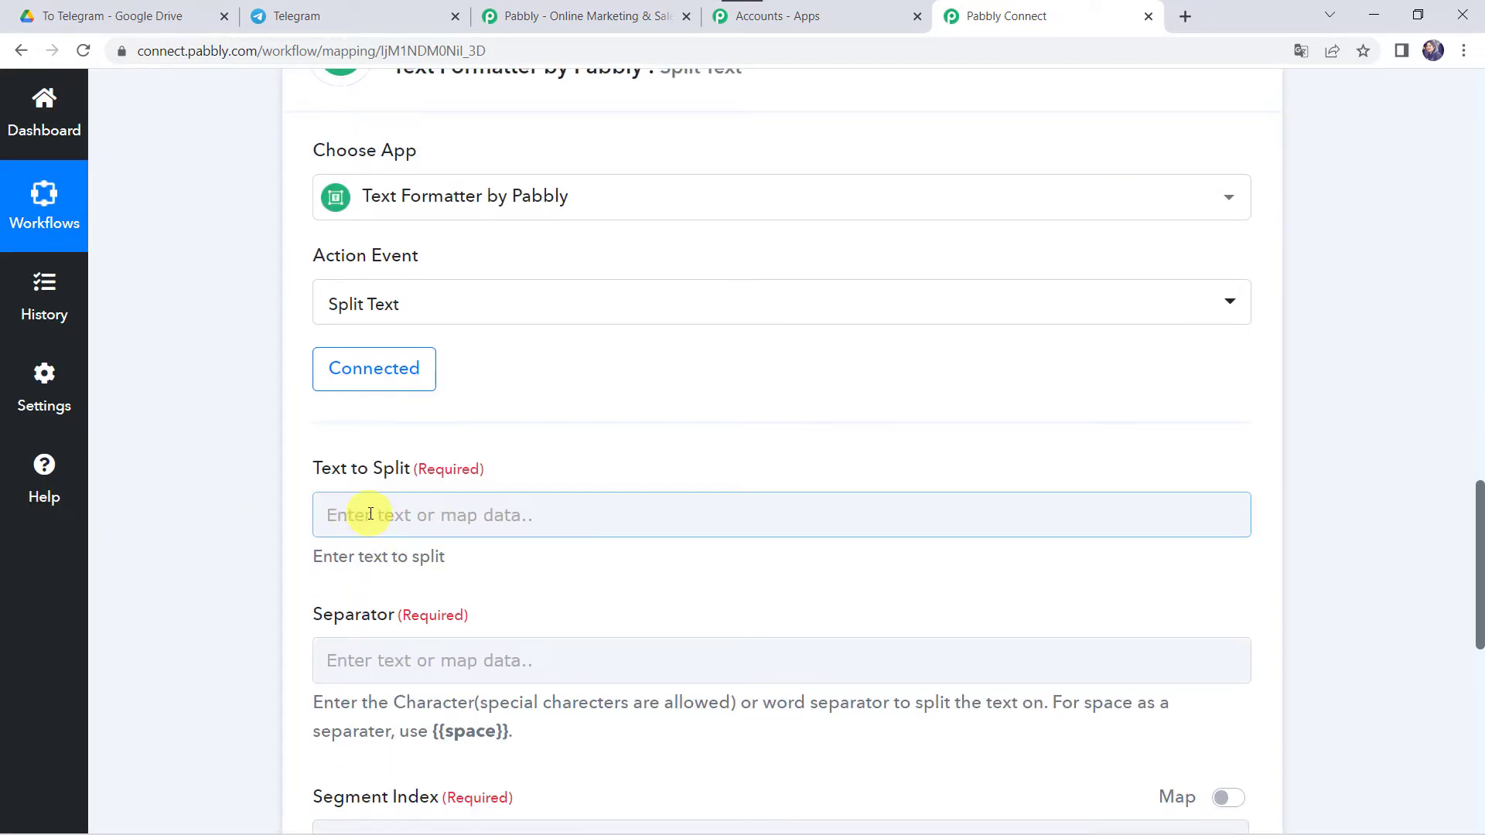
scroll(209, 323, "up", 10)
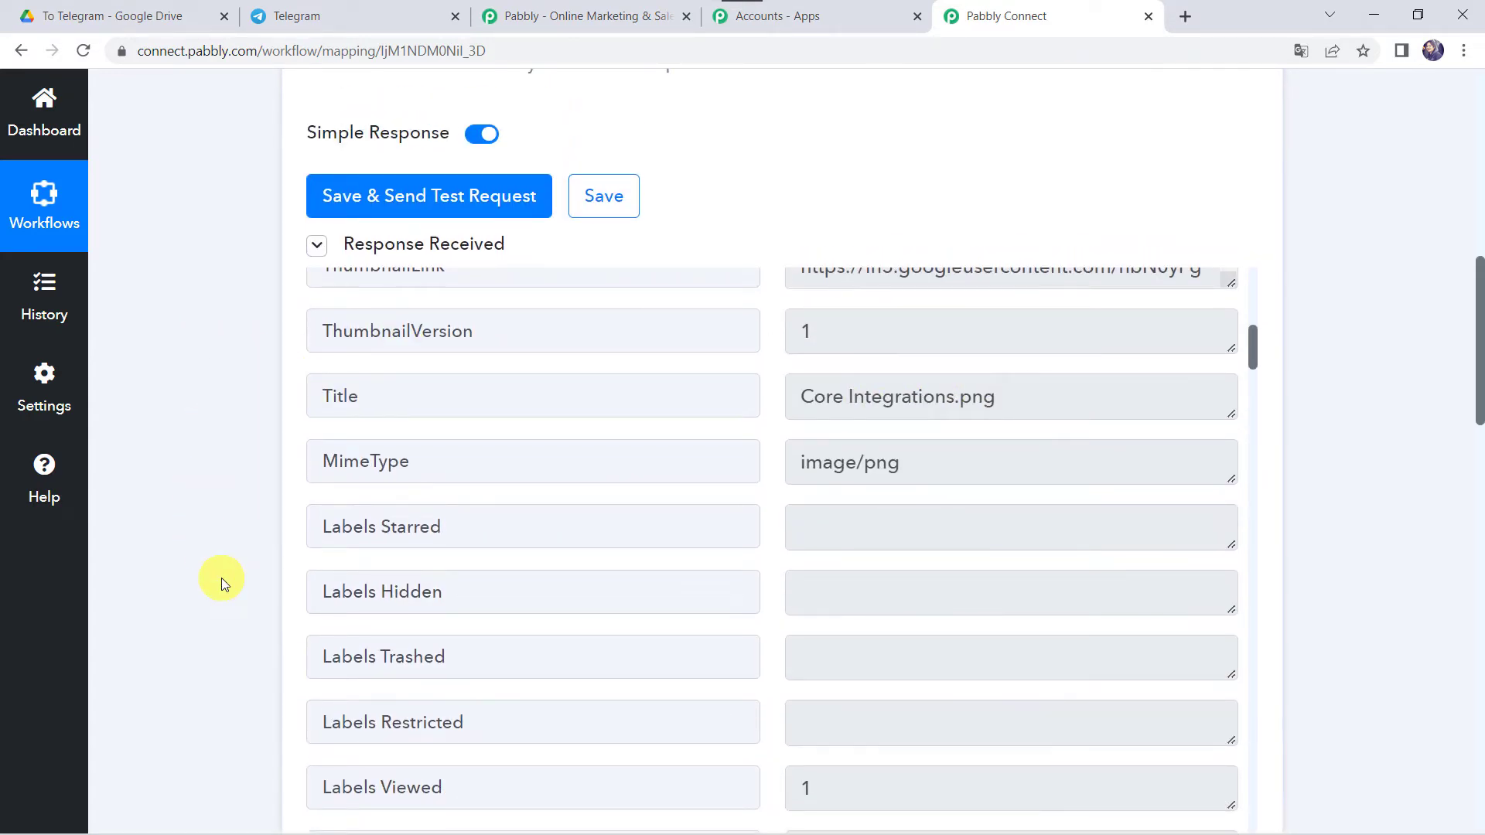
scroll(221, 578, "down", 13)
left_click(369, 464)
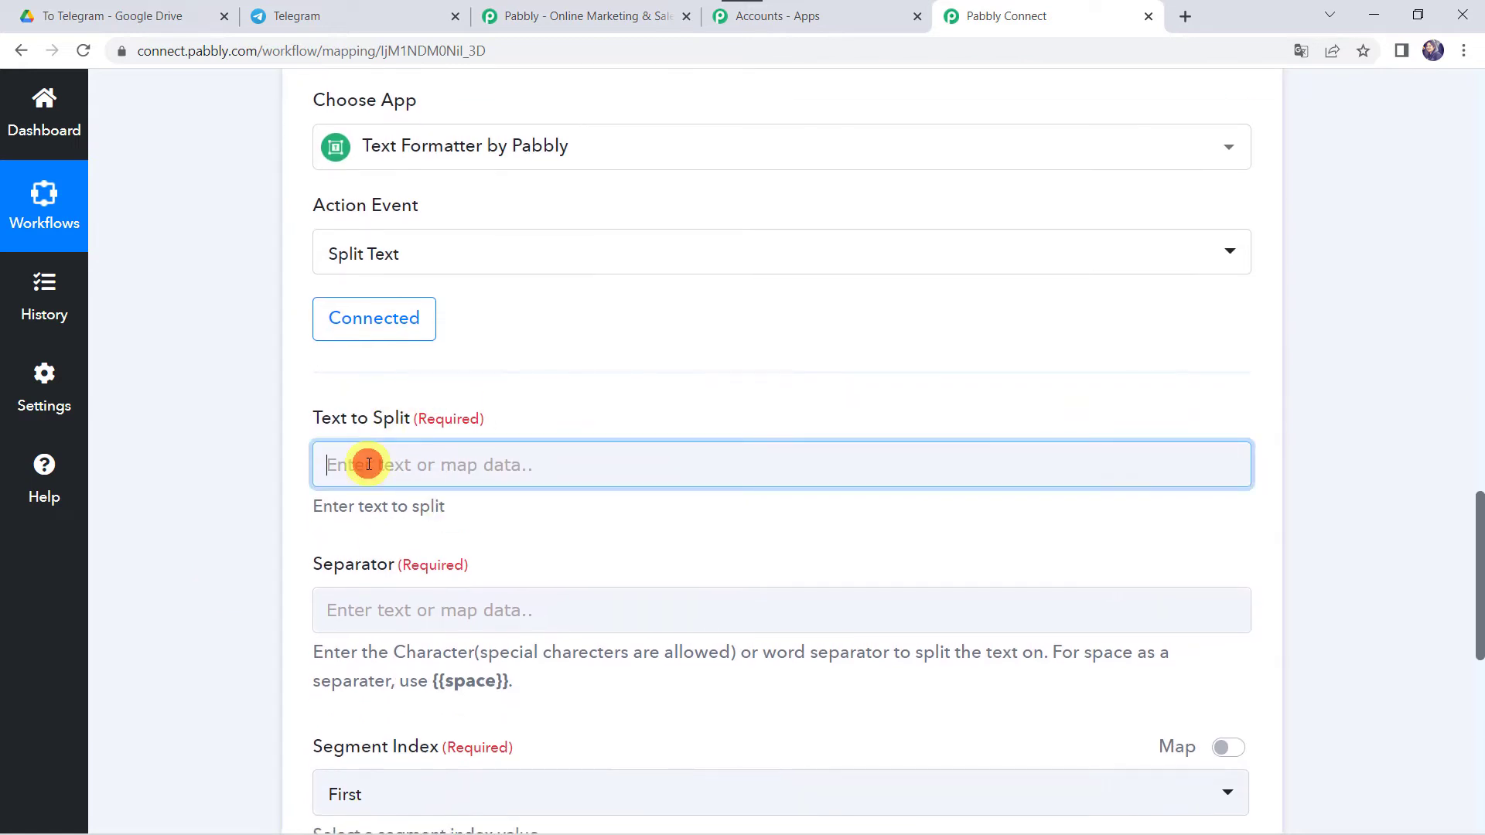
left_click(458, 634)
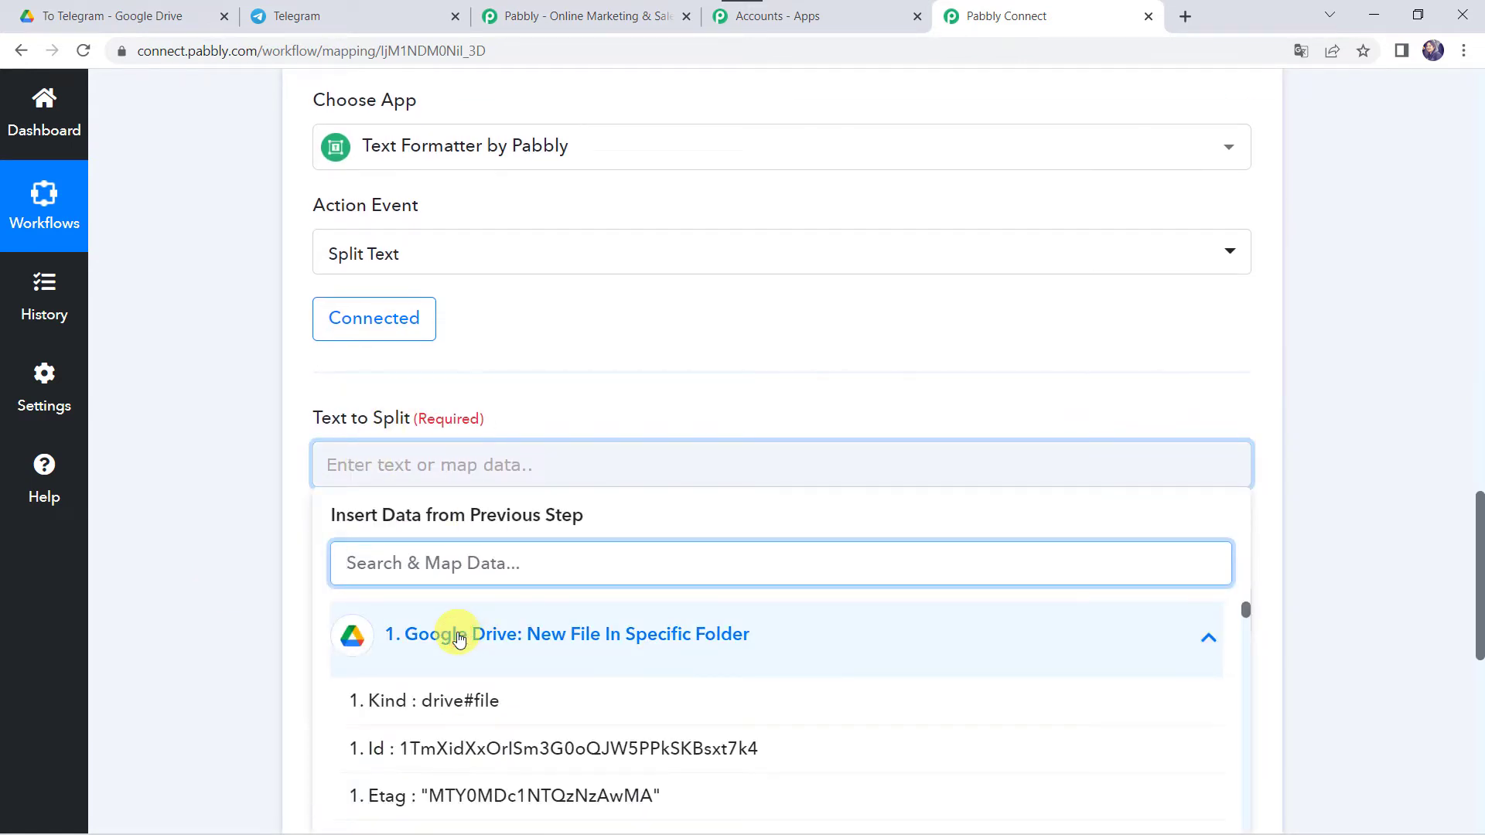
type("ti")
left_click(425, 701)
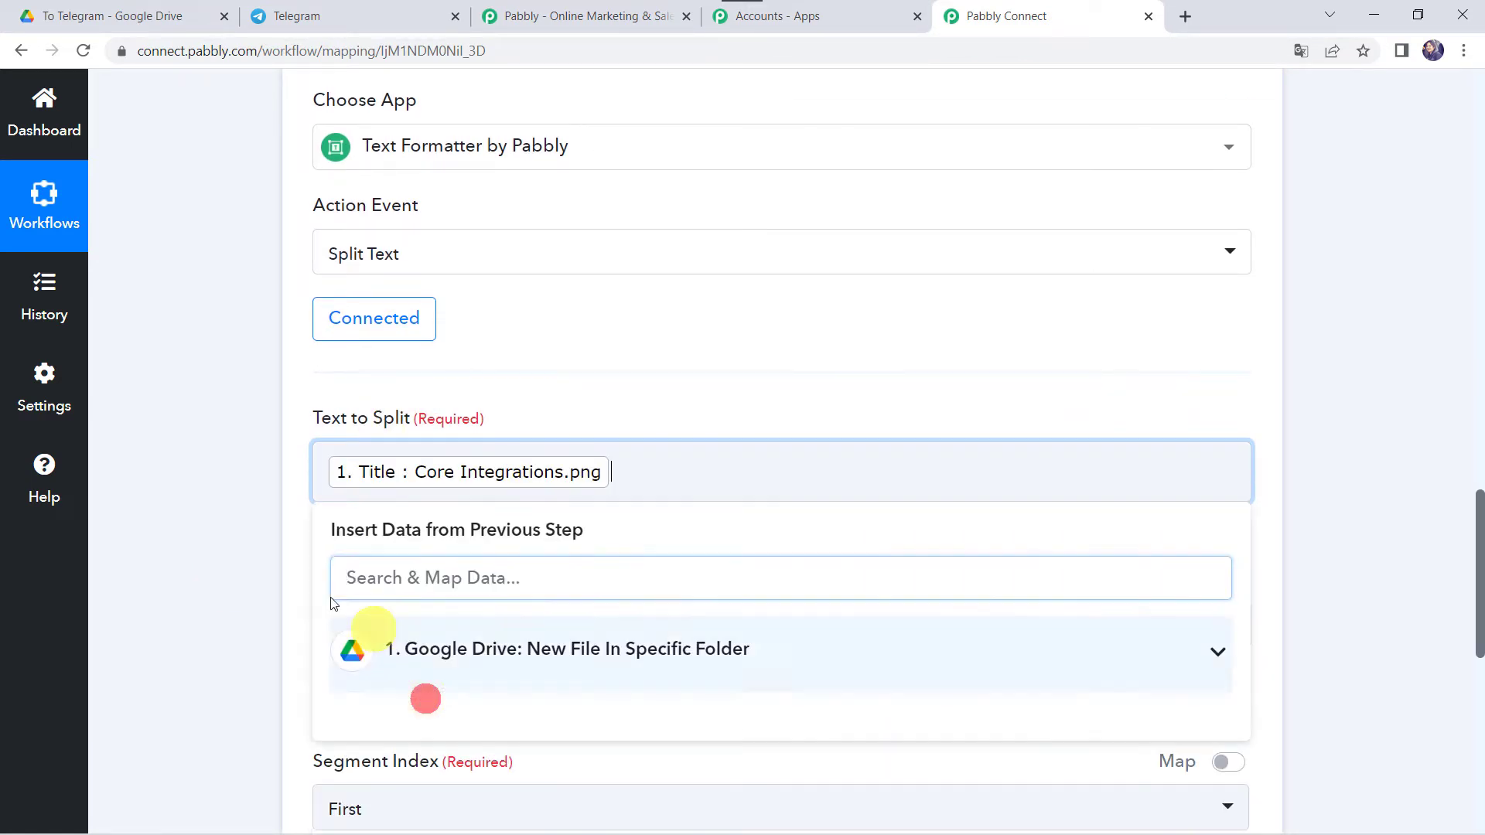
left_click(257, 583)
Step: Set the Split Text separator to a period (.)
scroll(257, 583, "down", 2)
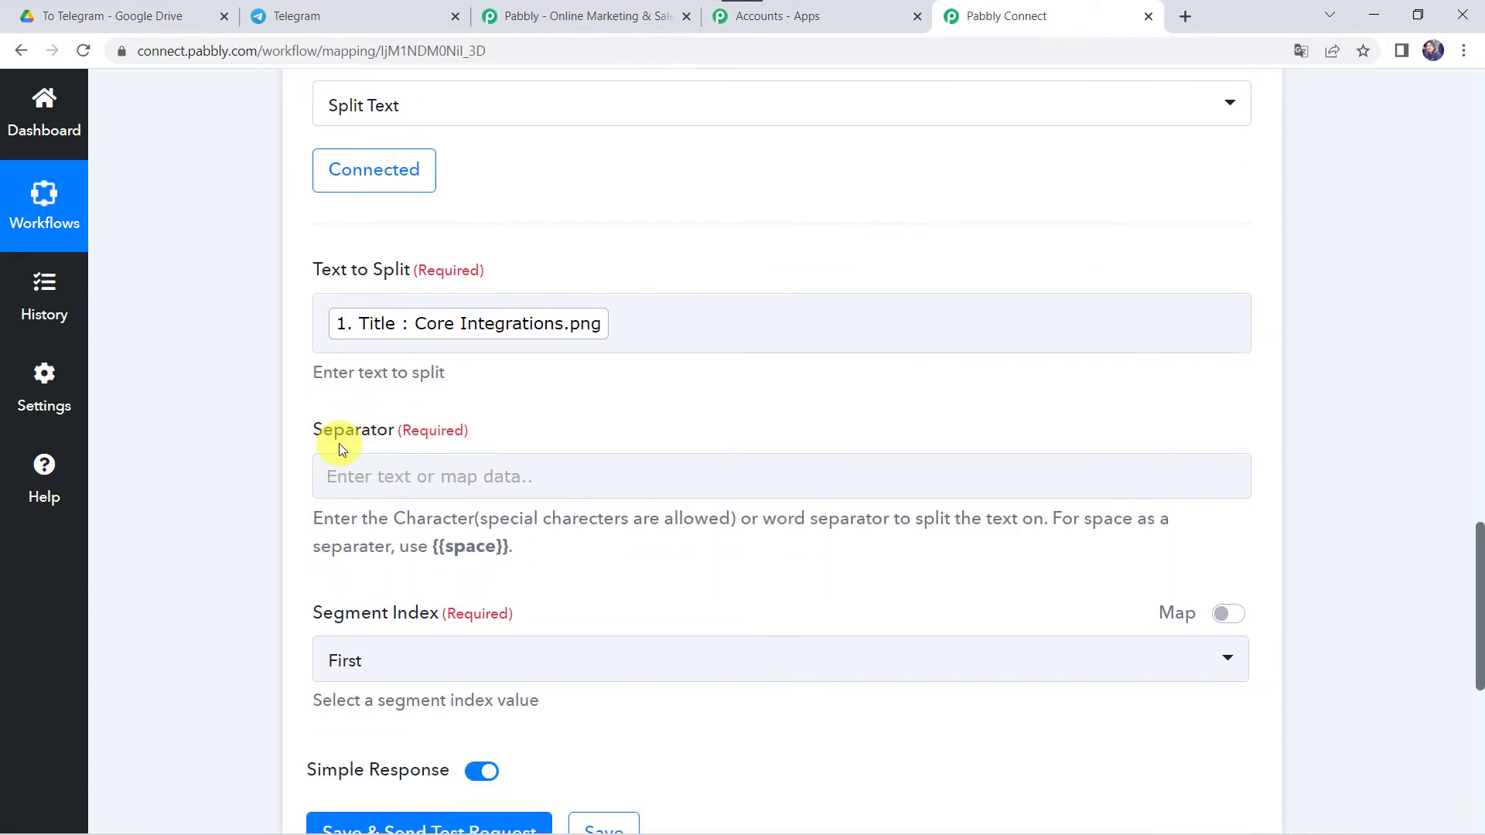
left_click(340, 446)
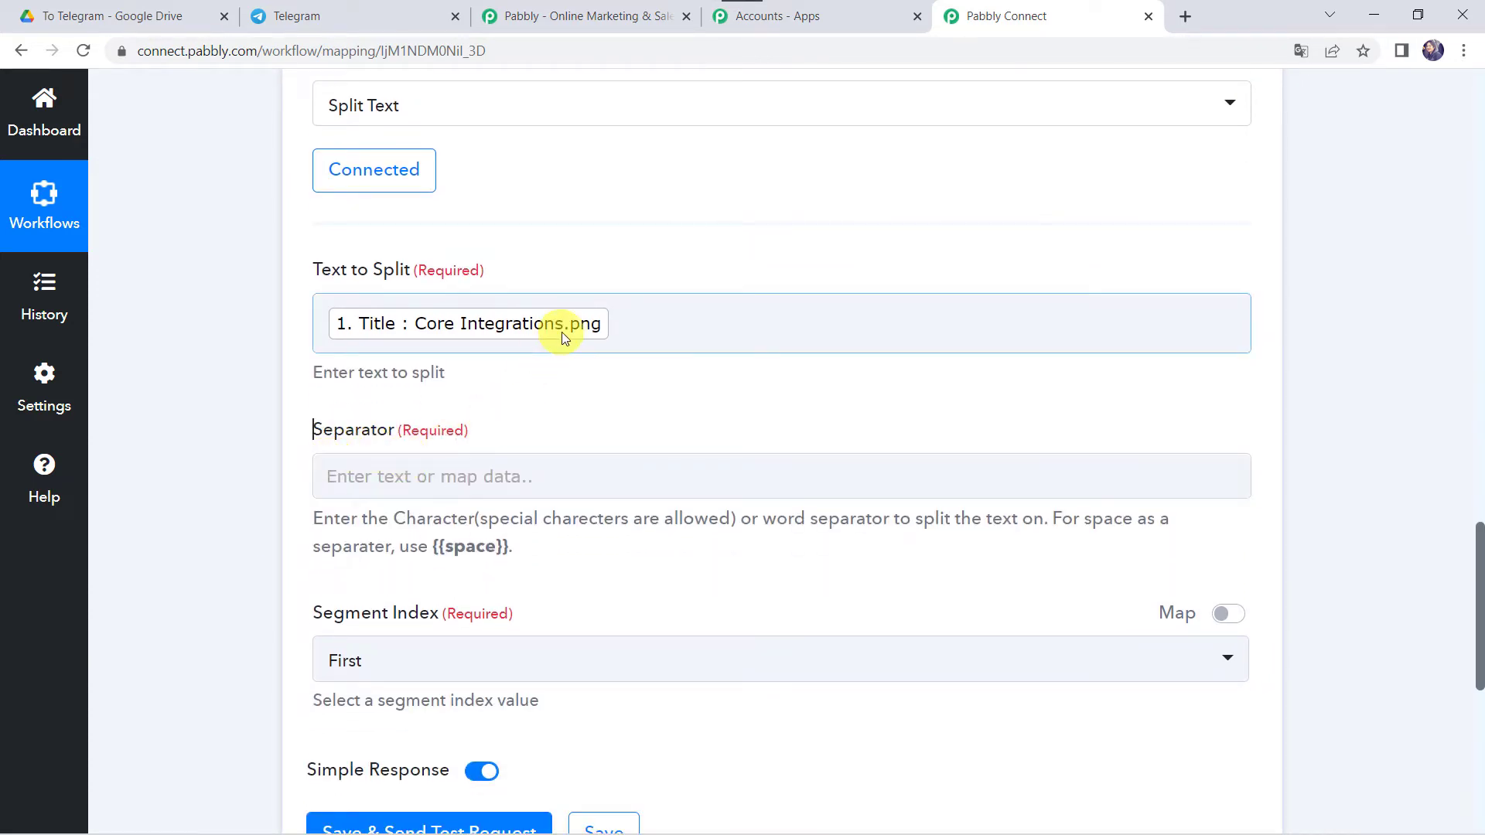
left_click(378, 485)
type(".")
left_click(243, 625)
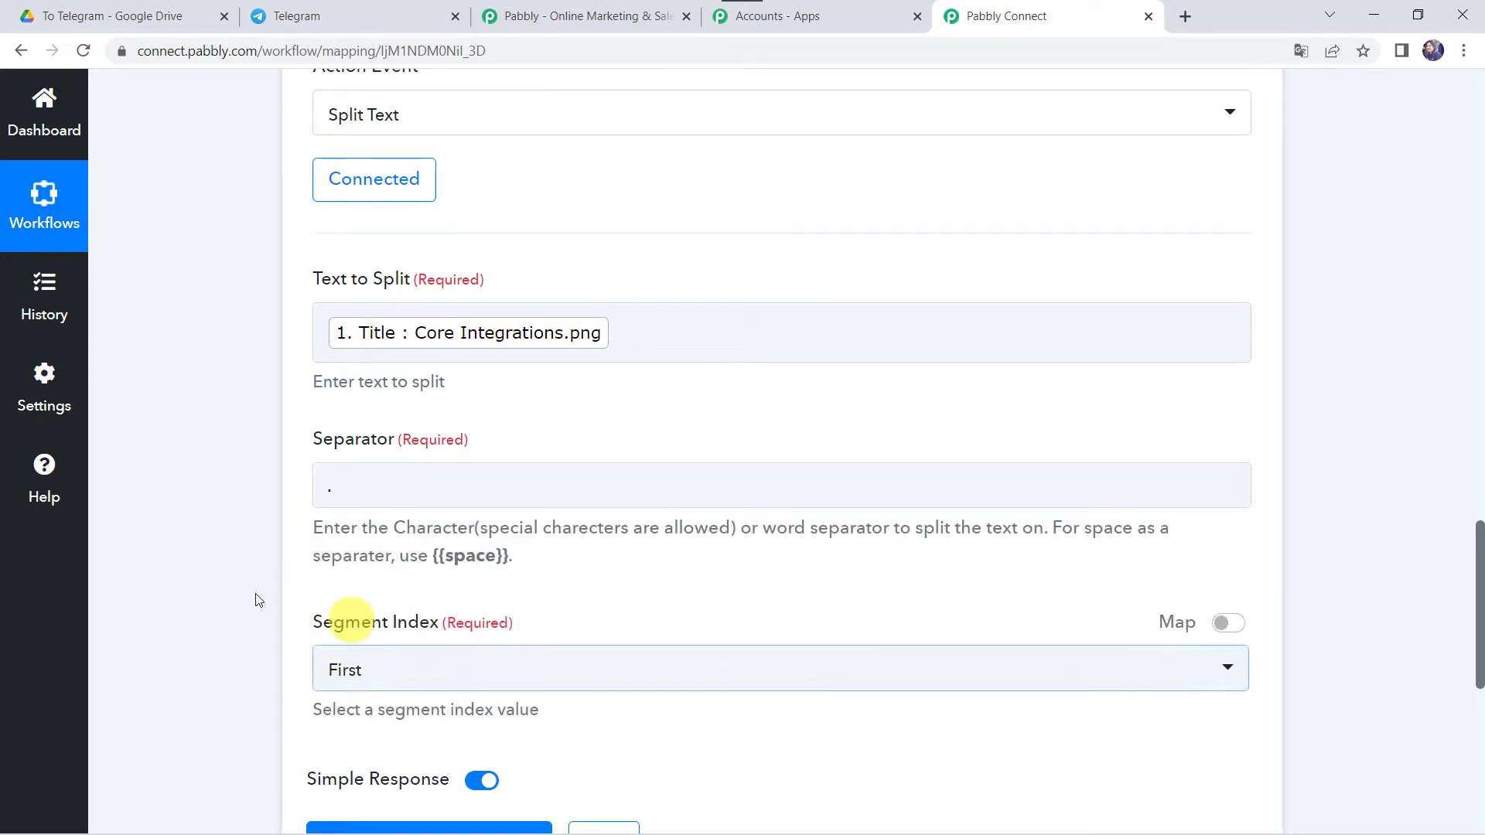
Step: Save the Split Text step with a test request and review the split result
scroll(223, 357, "up", 3)
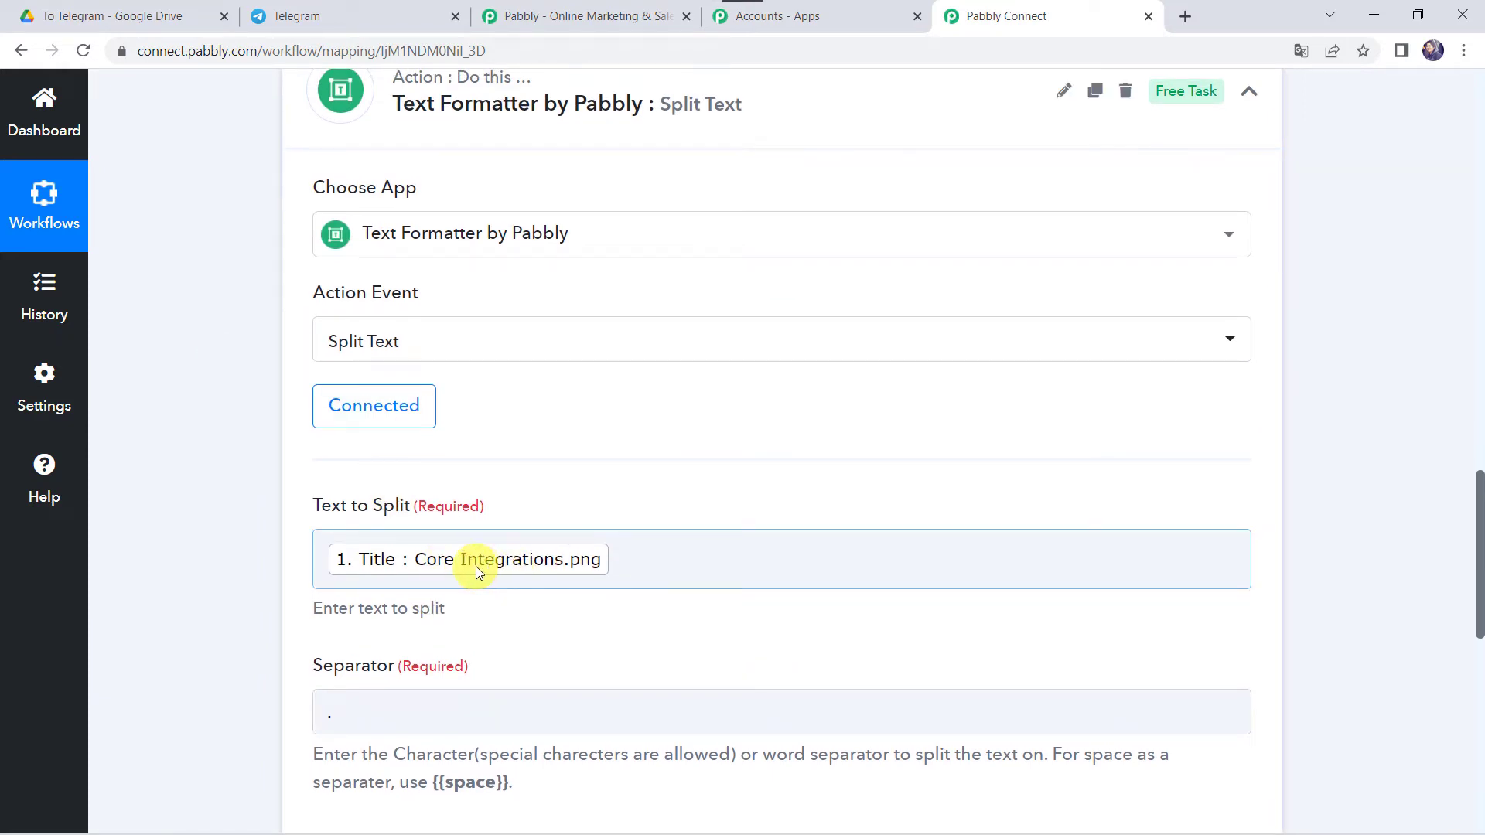
scroll(201, 610, "down", 6)
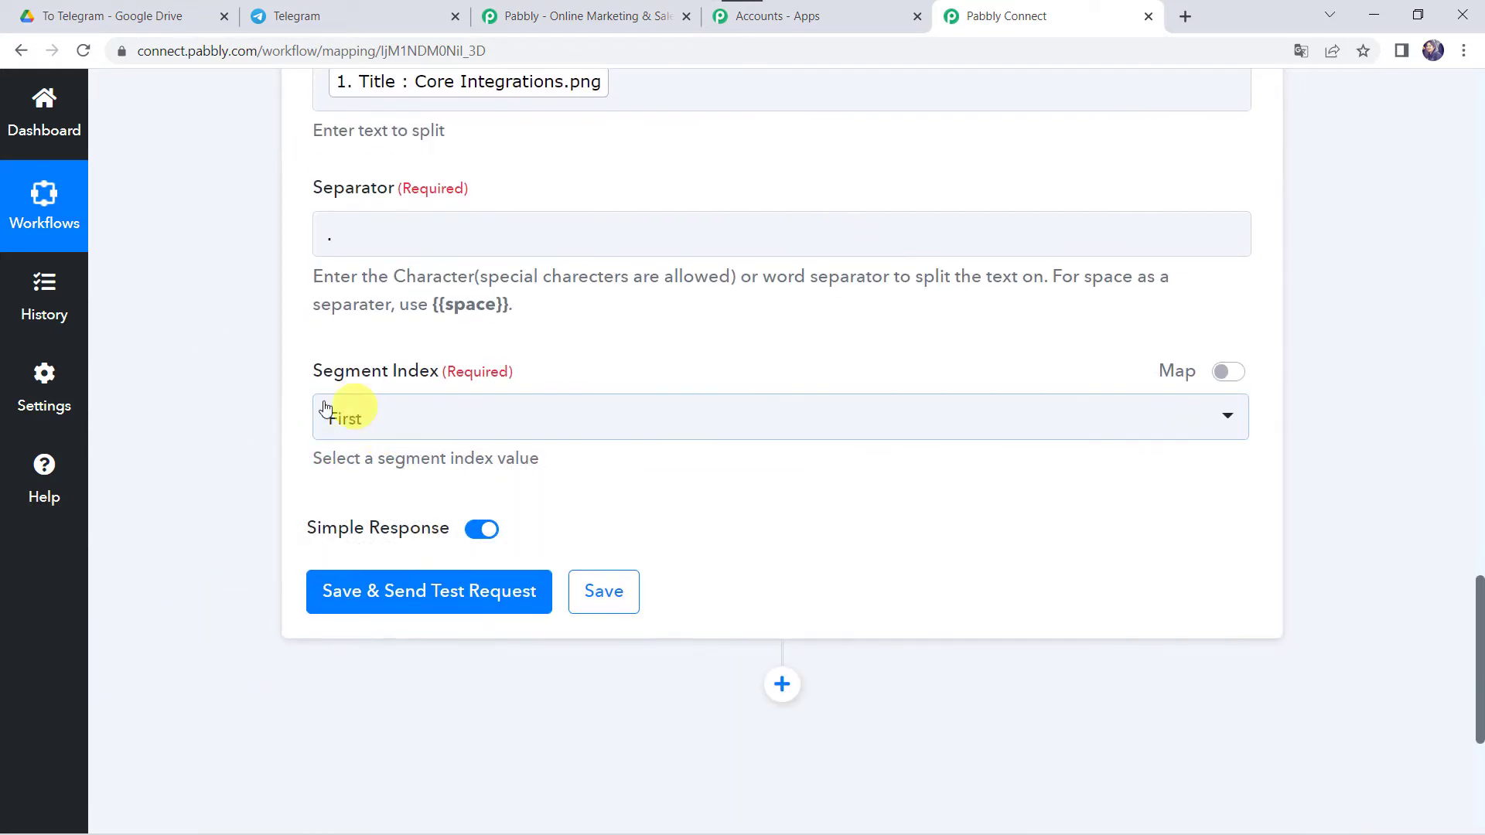
left_click(389, 604)
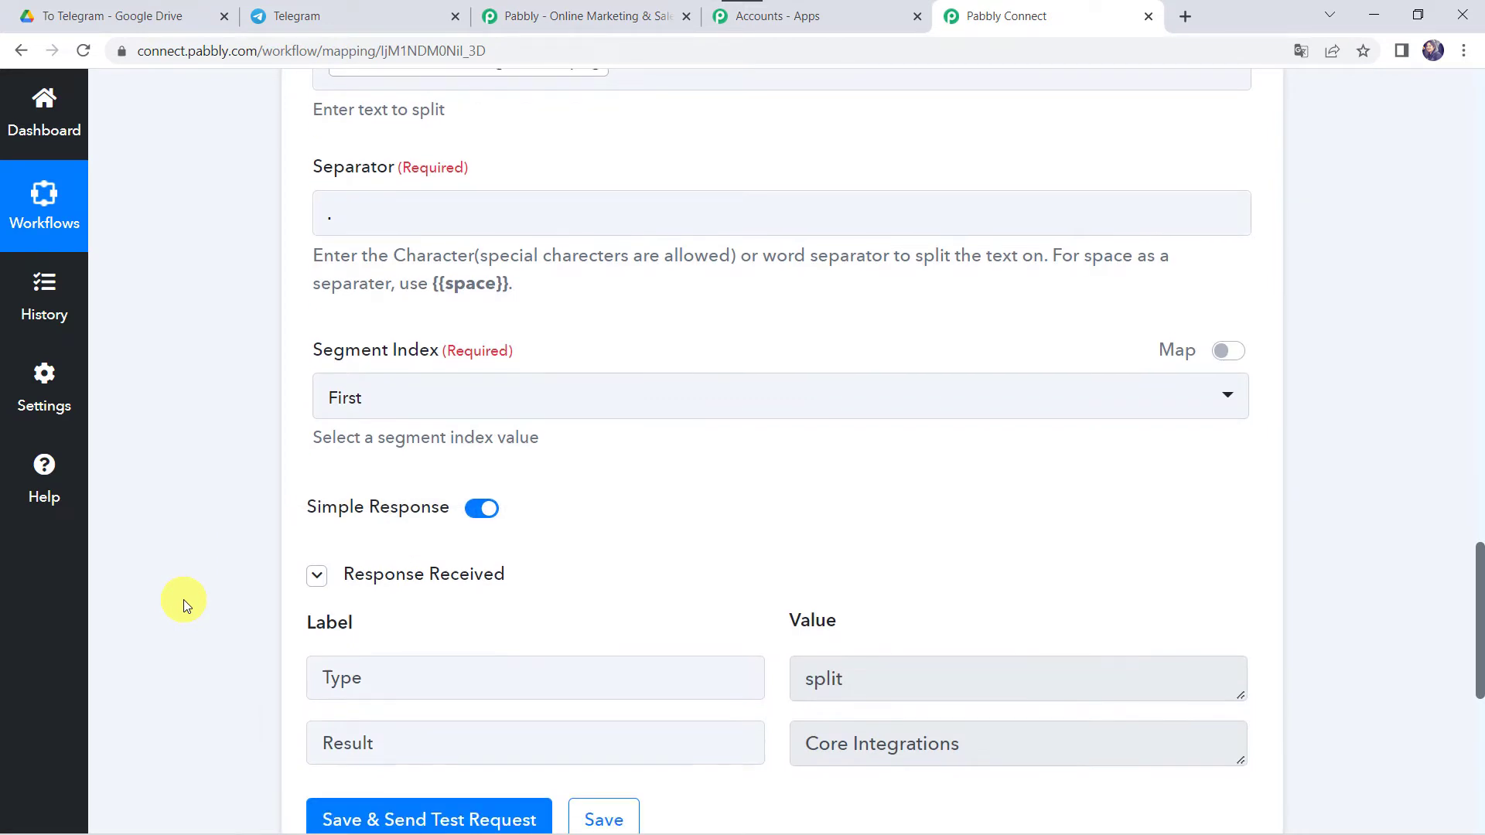
scroll(184, 600, "down", 2)
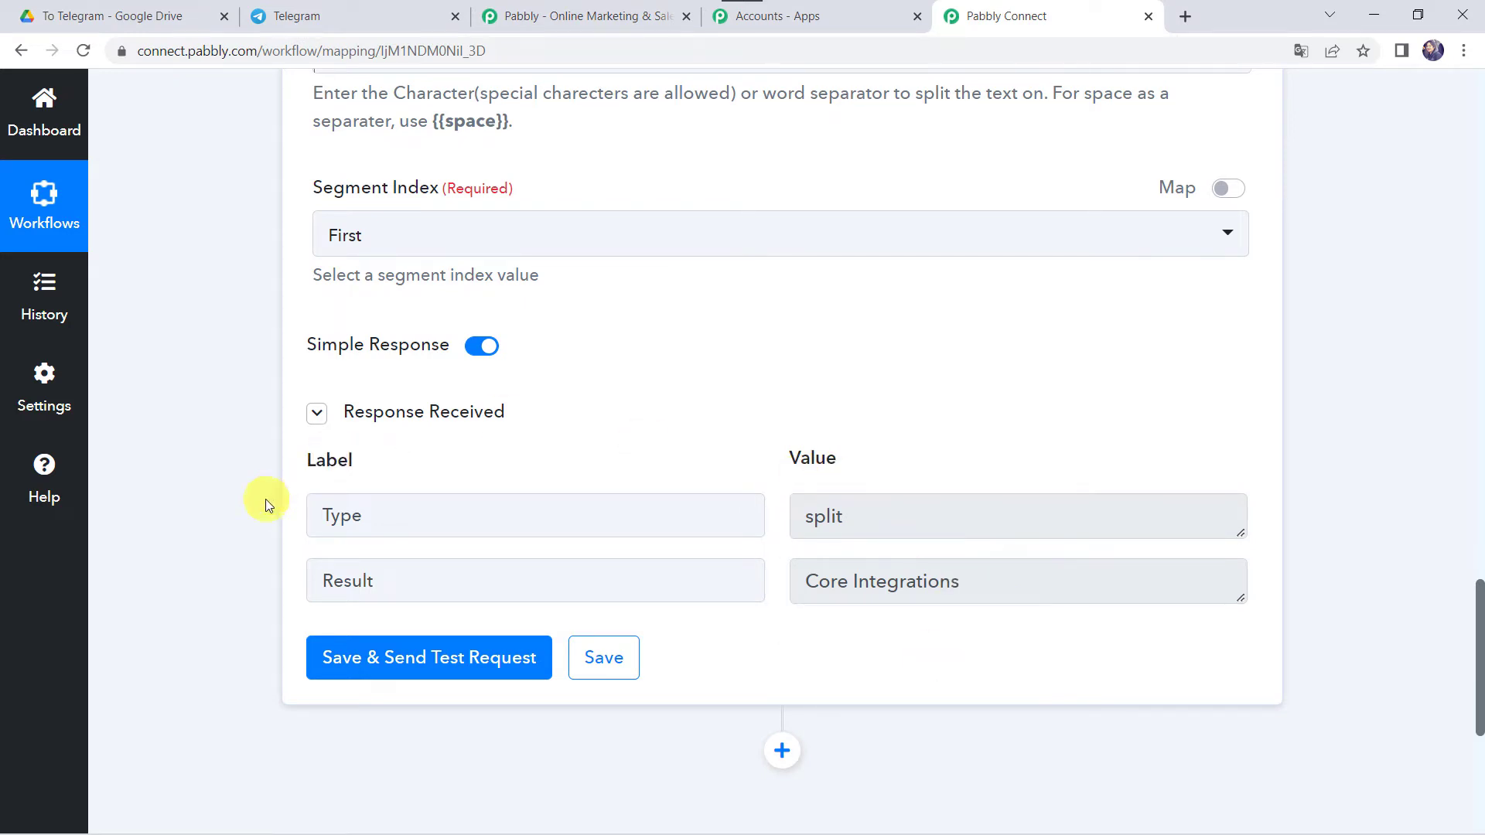
Step: Add a Telegram Bot action after the Split Text step, with the action event Send a Document/Image
scroll(232, 564, "down", 5)
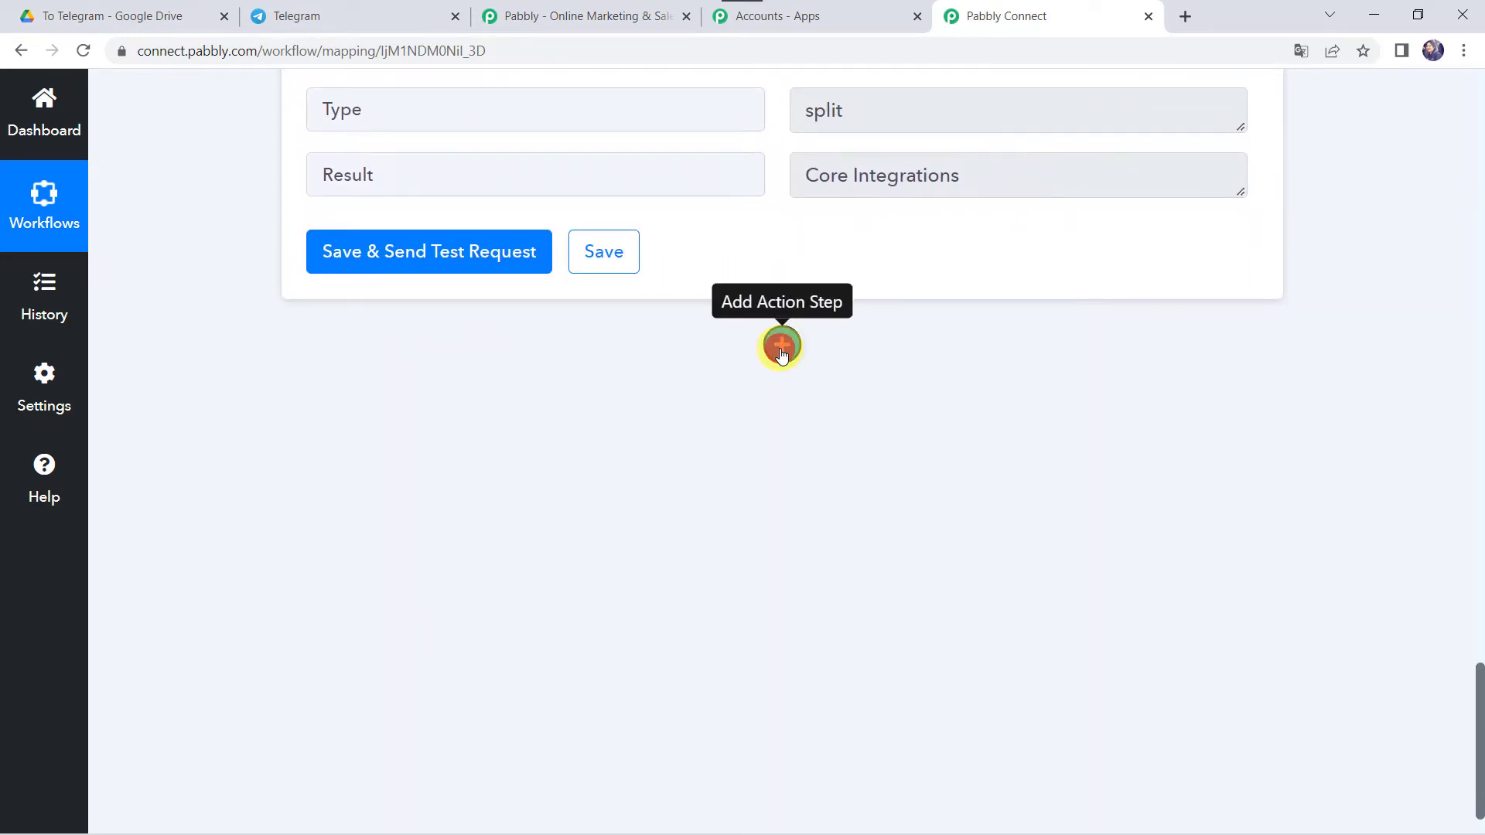
left_click(781, 348)
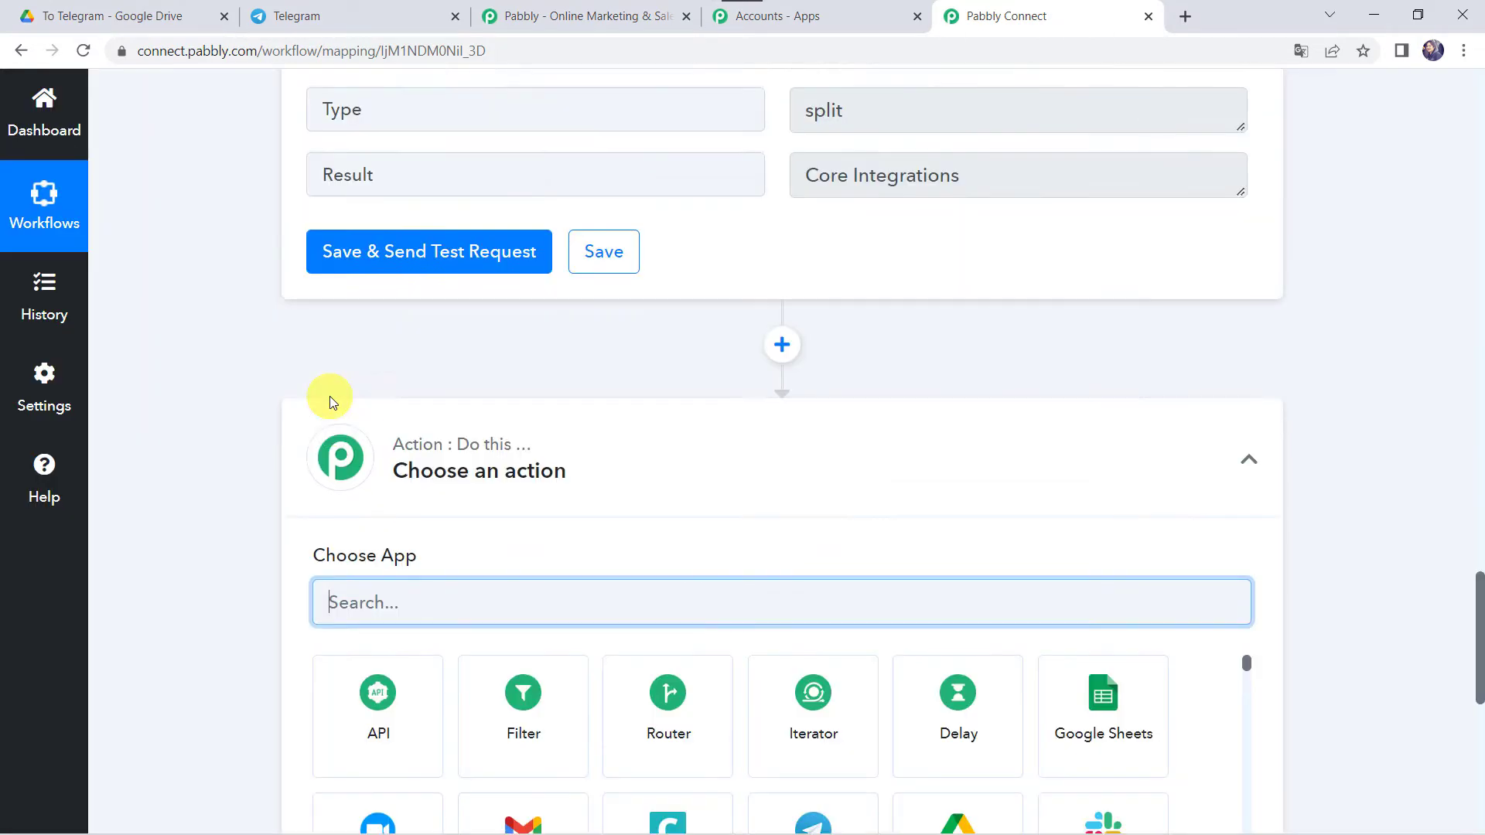
type("Tele")
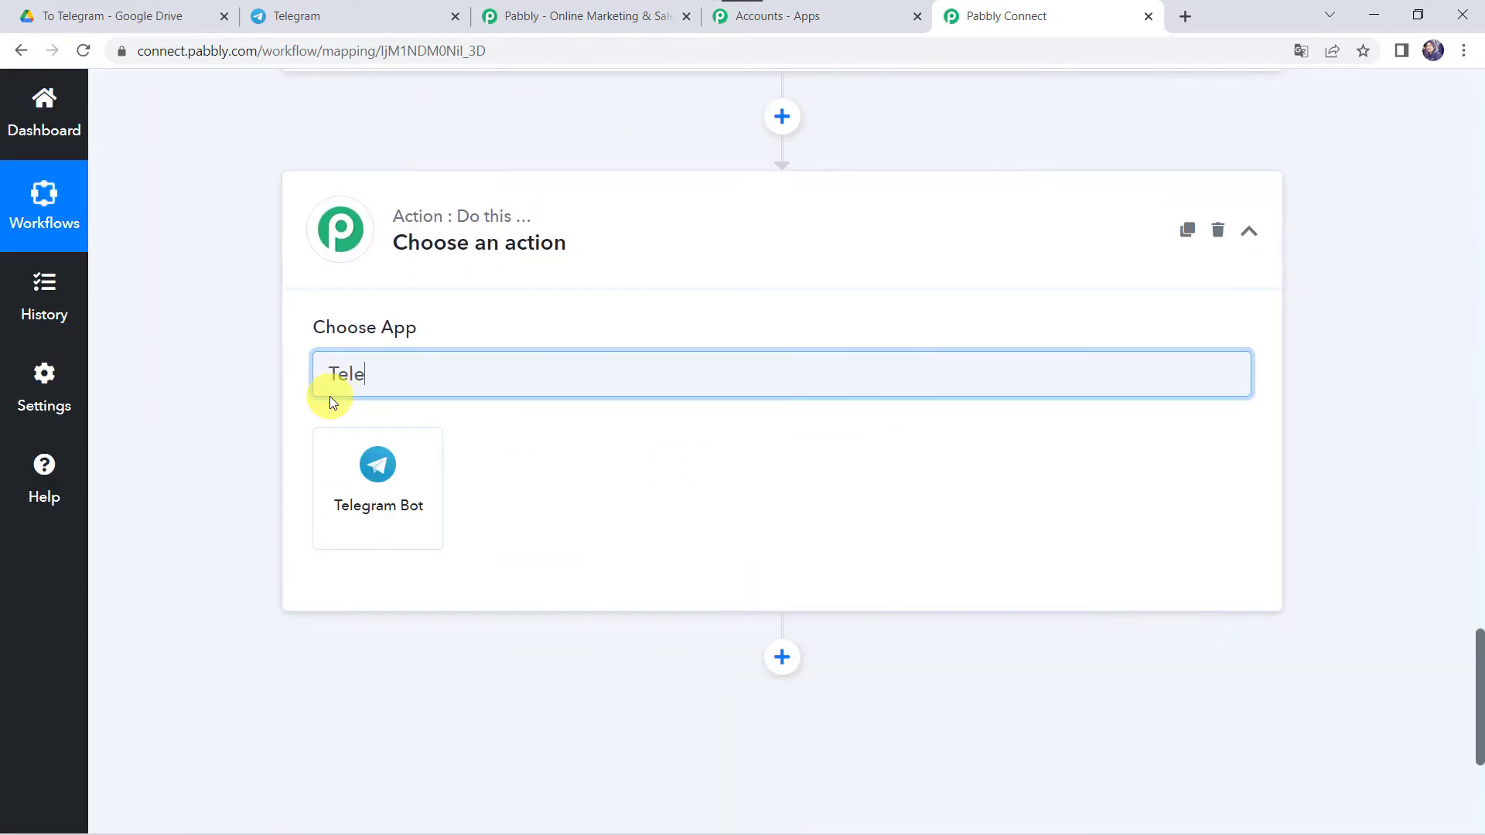
left_click(371, 488)
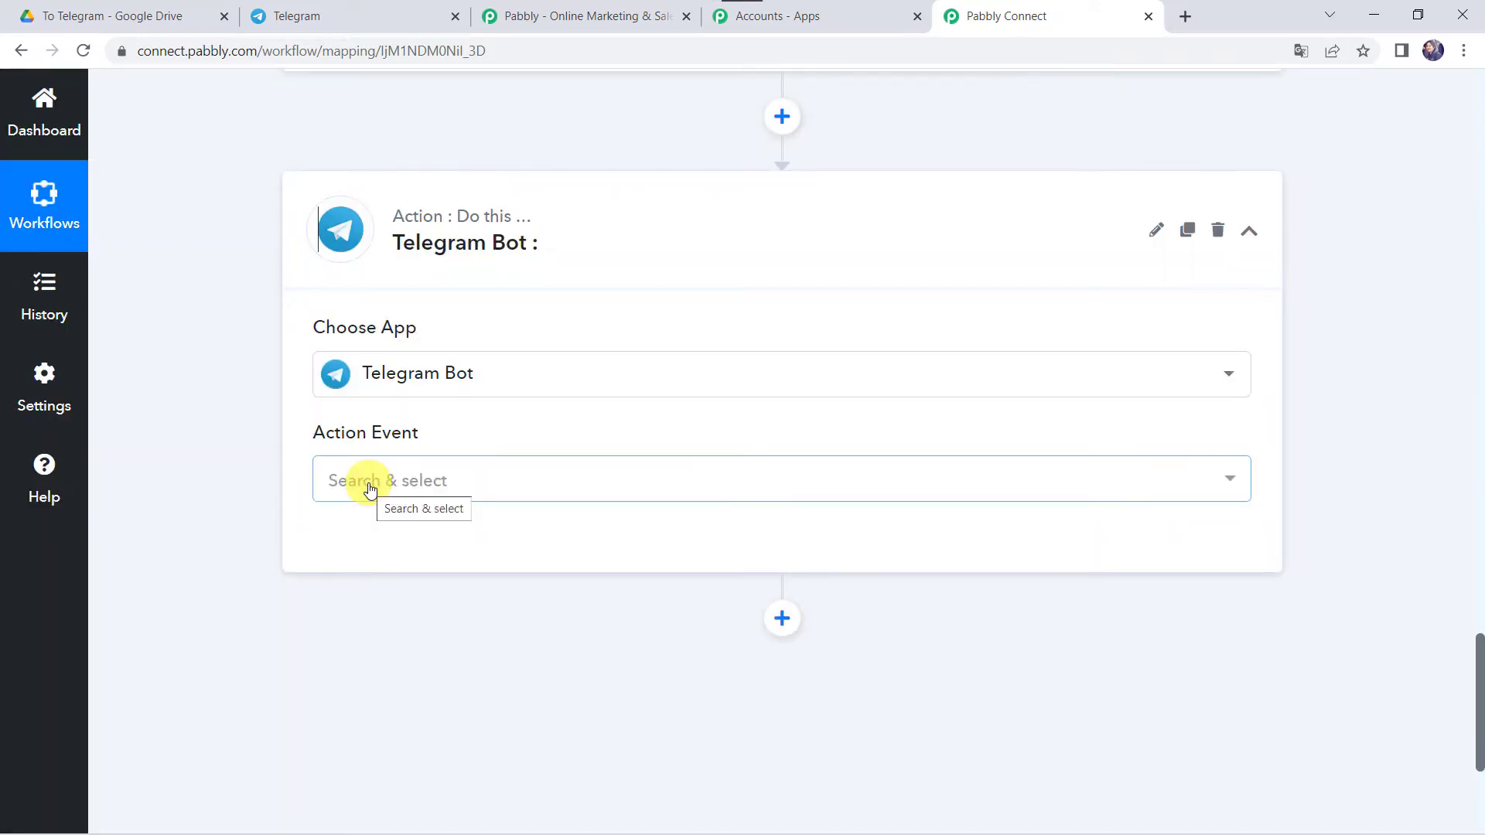
left_click(370, 486)
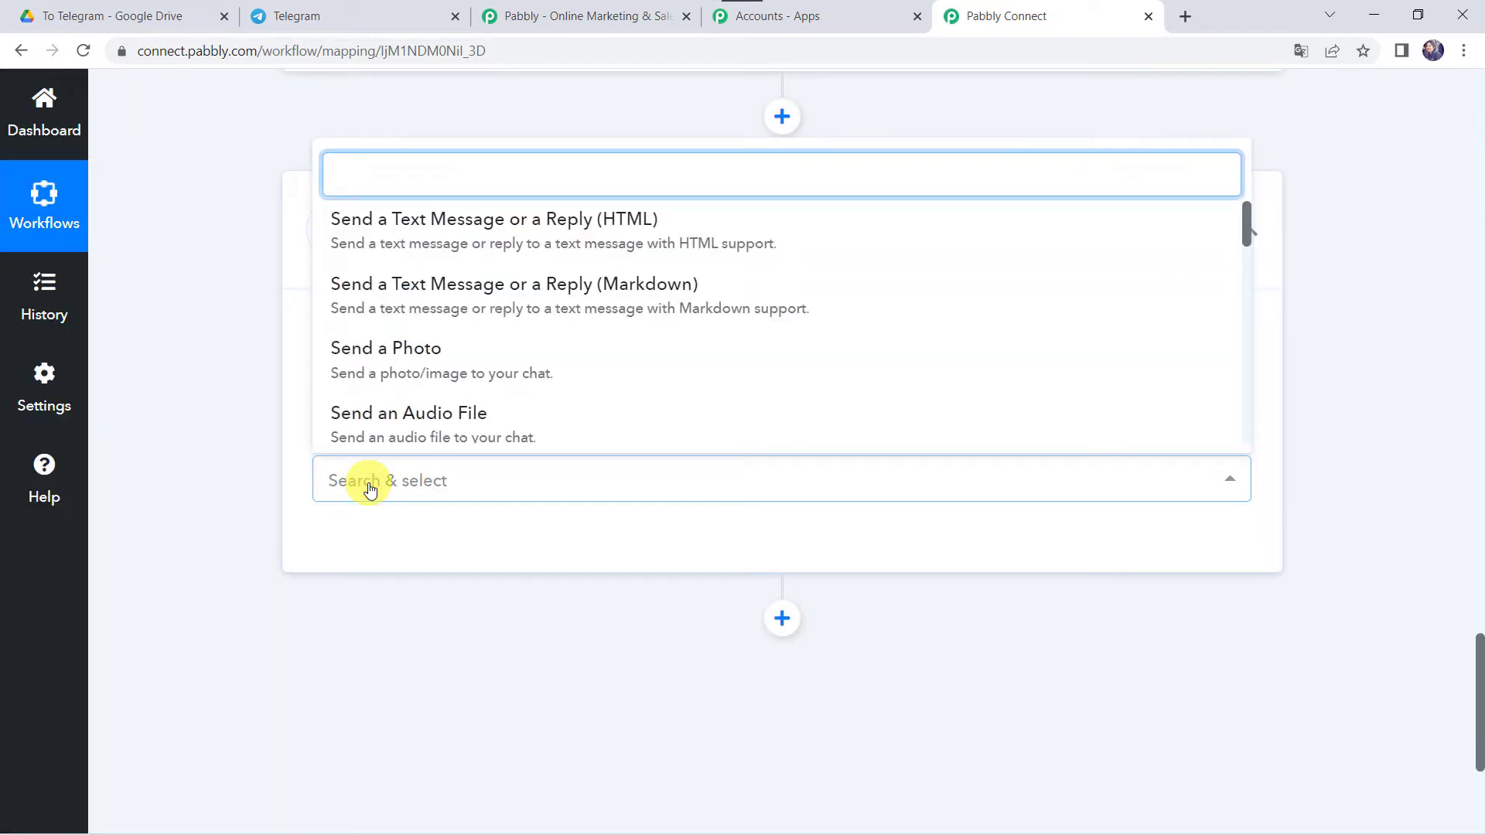
scroll(397, 334, "down", 3)
left_click(403, 341)
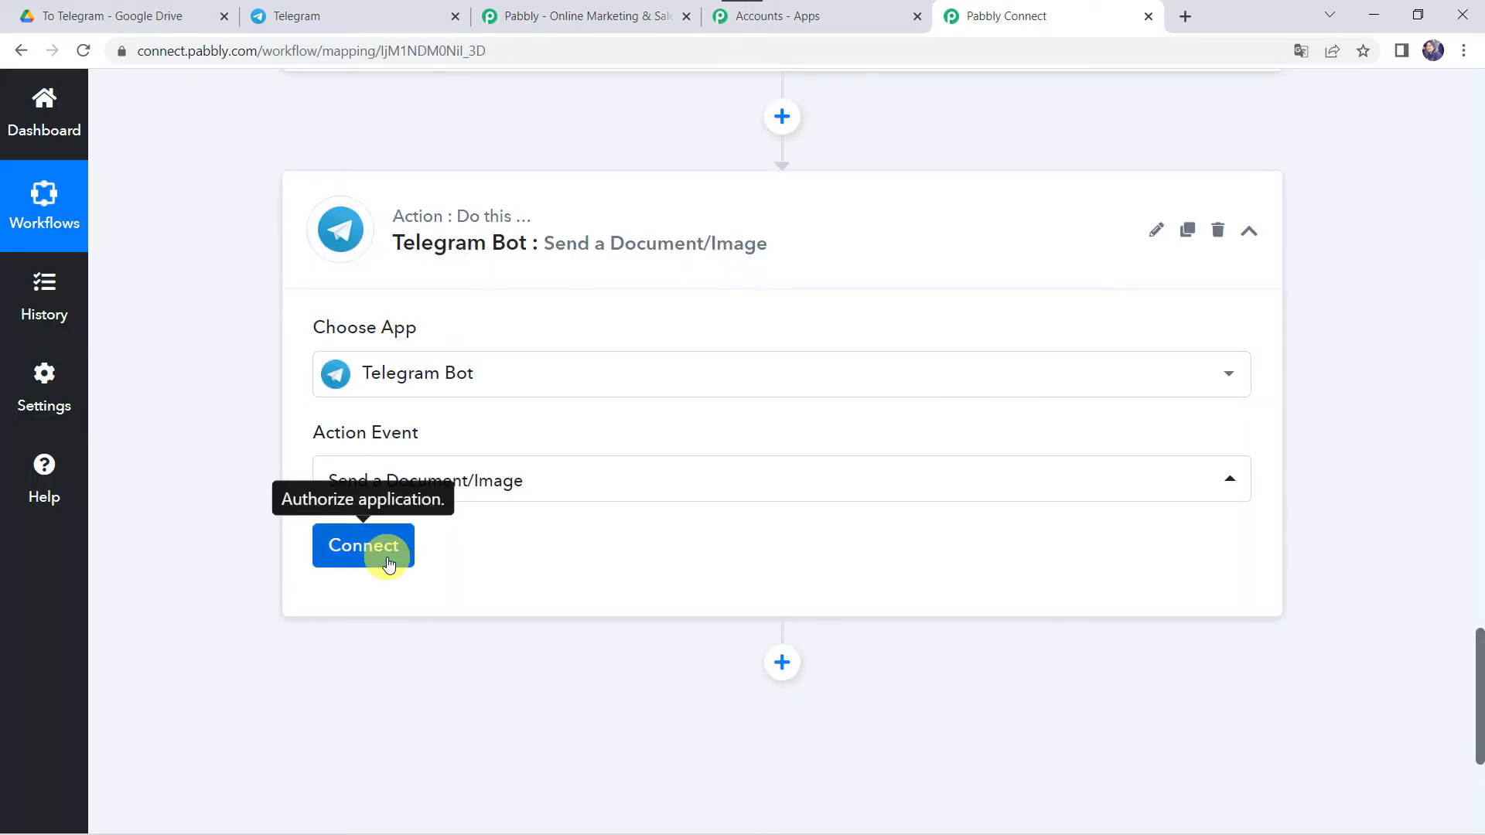
Step: Start a new connection for the Telegram Bot action and read the instructions for obtaining its token
left_click(387, 561)
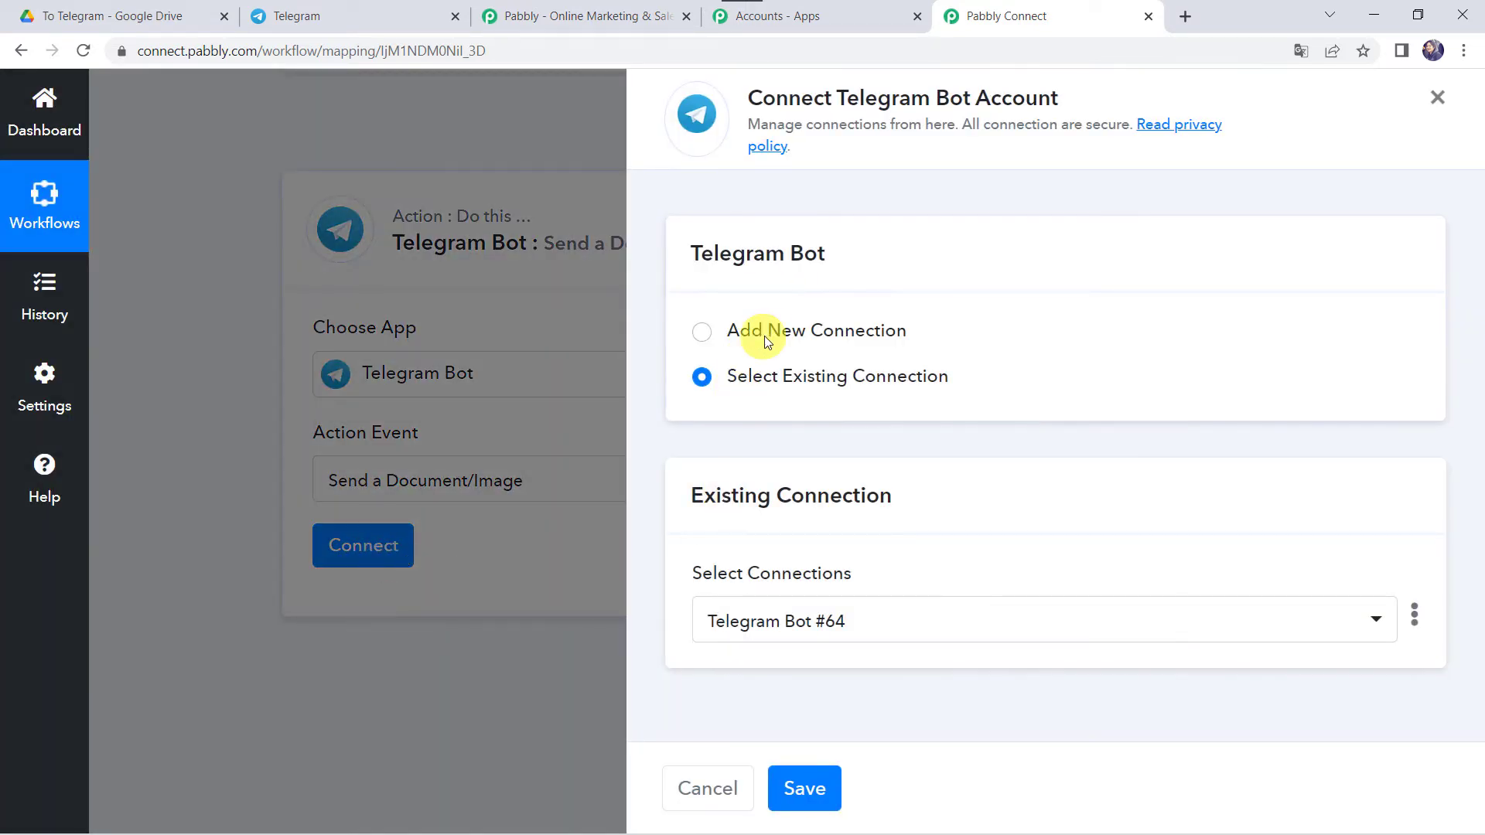
left_click(772, 336)
scroll(789, 585, "down", 3)
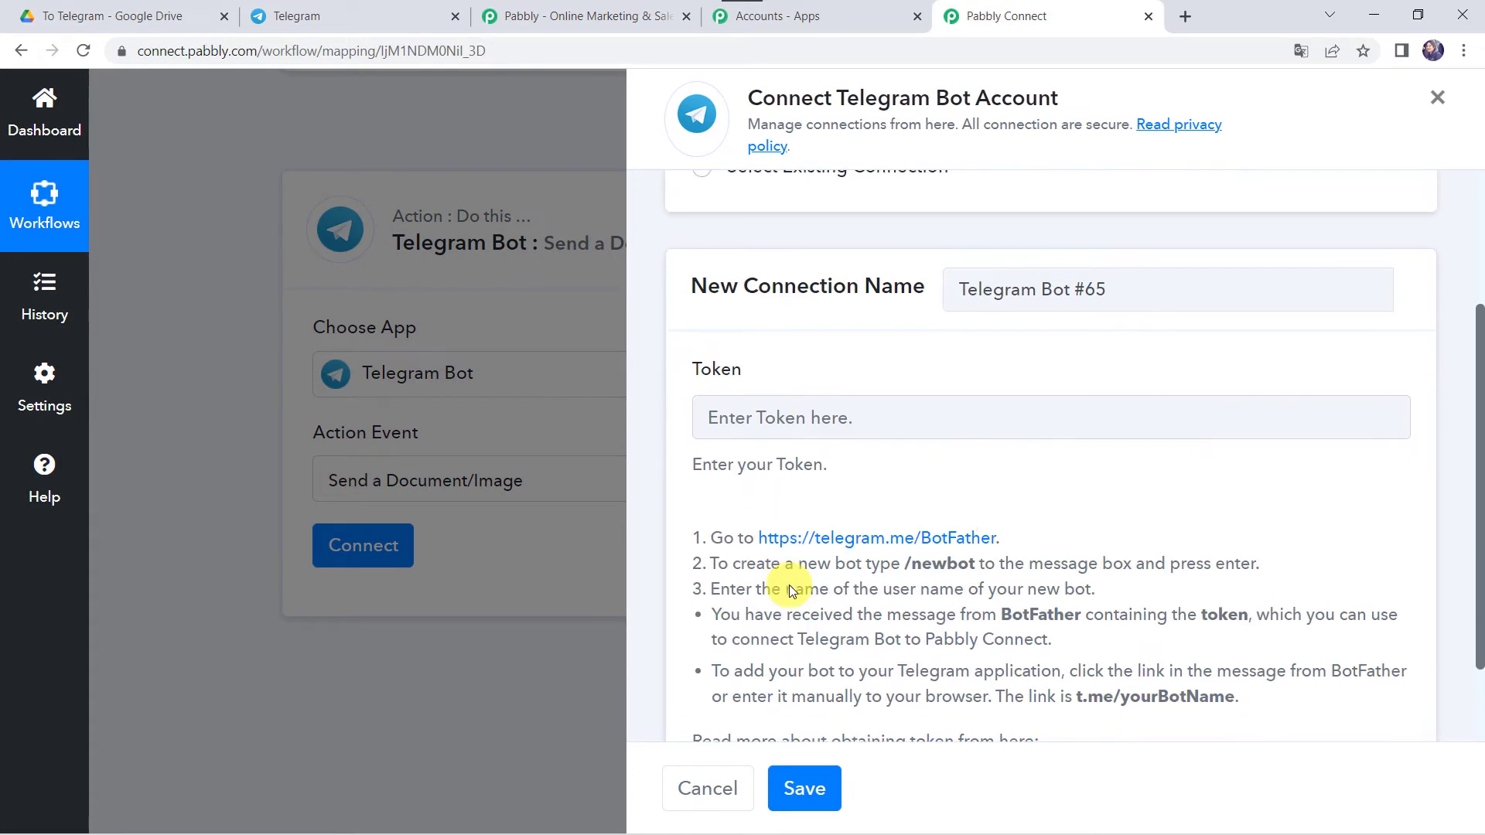
scroll(731, 424, "down", 2)
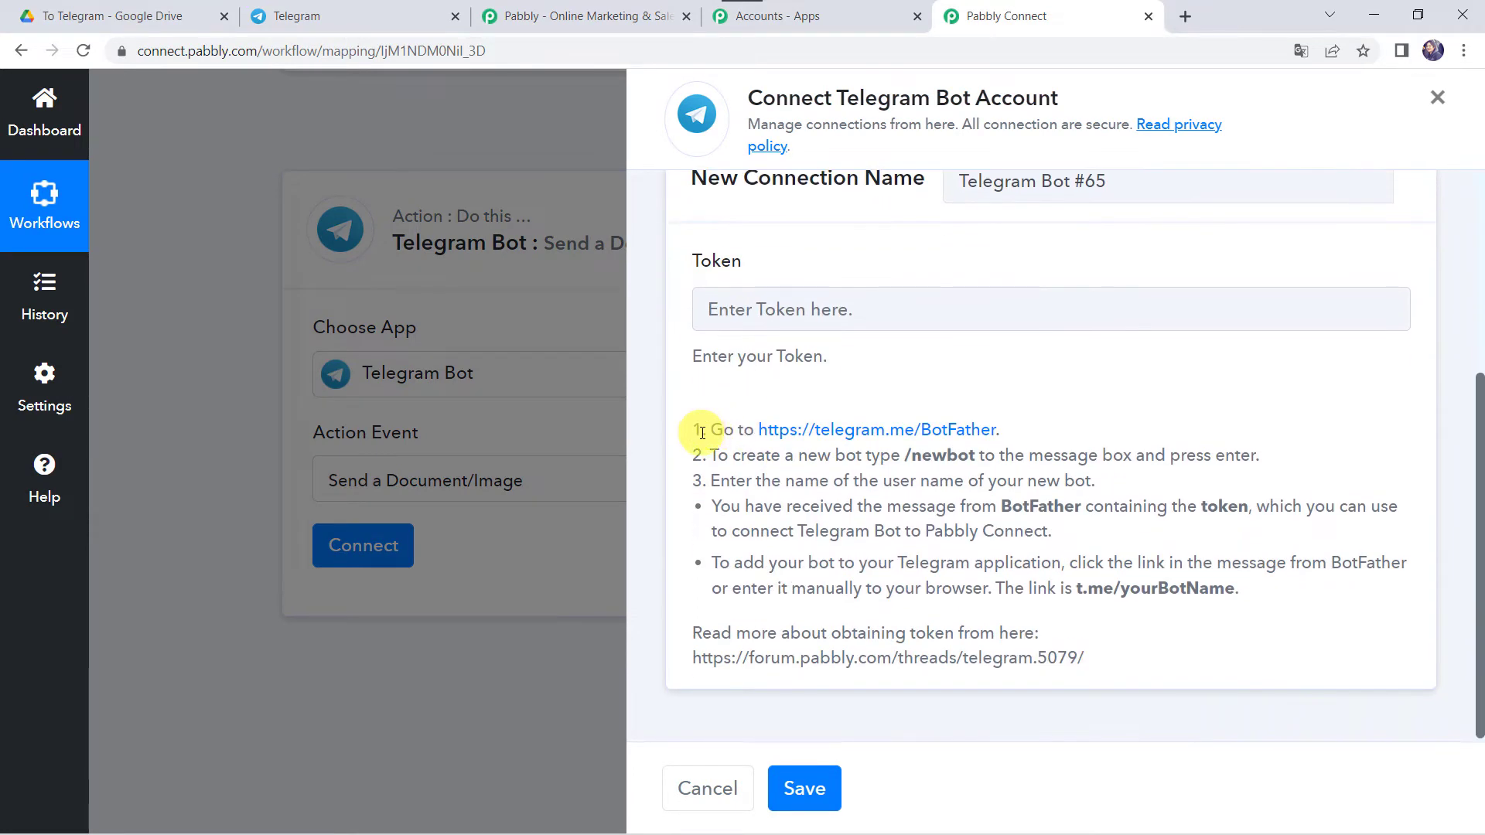
Step: Switch to Telegram, find the verified BotFather chat, and send it the /newbot command
left_click(388, 9)
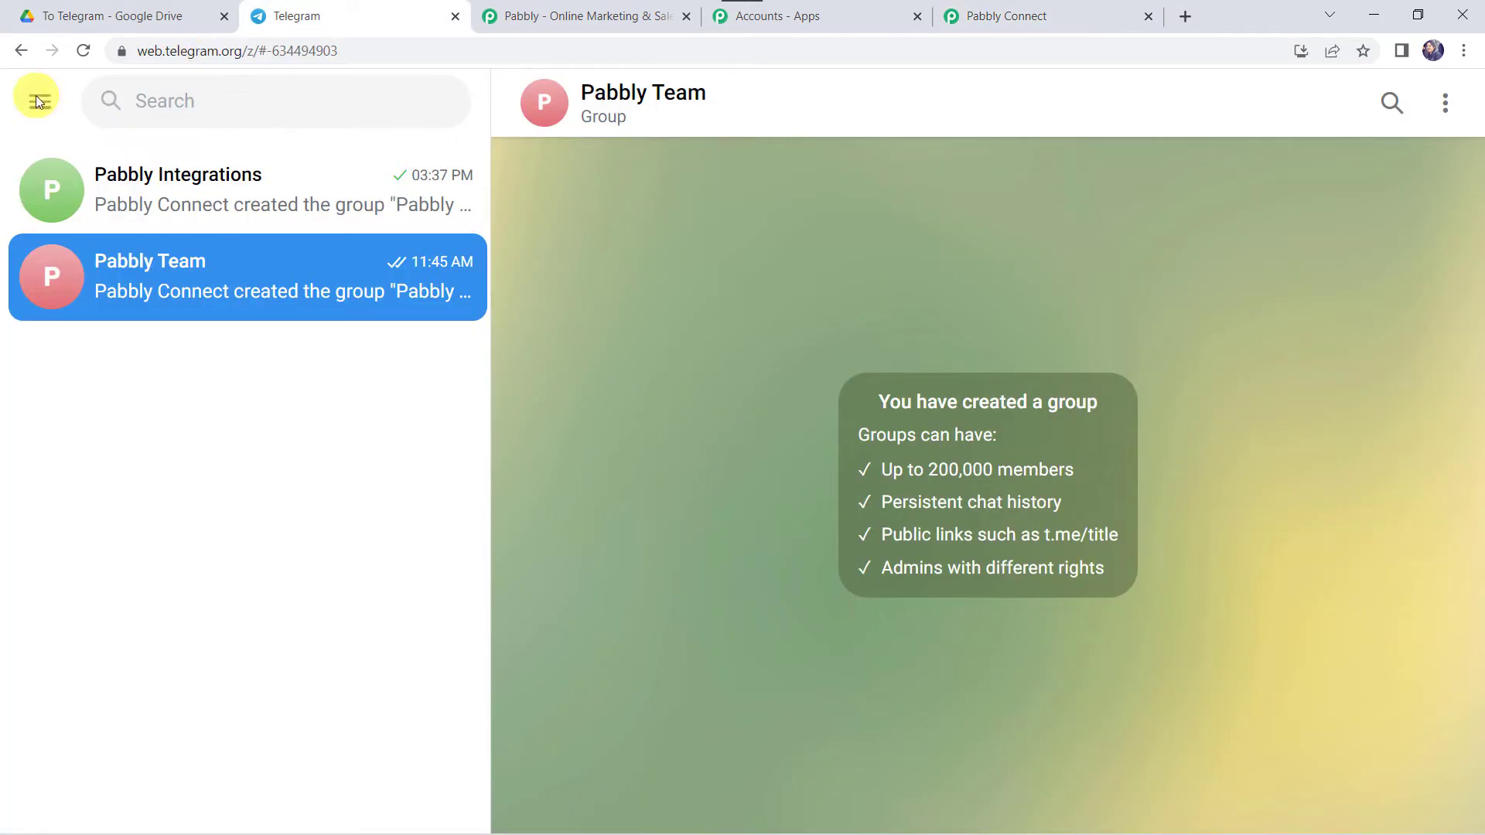
left_click(188, 102)
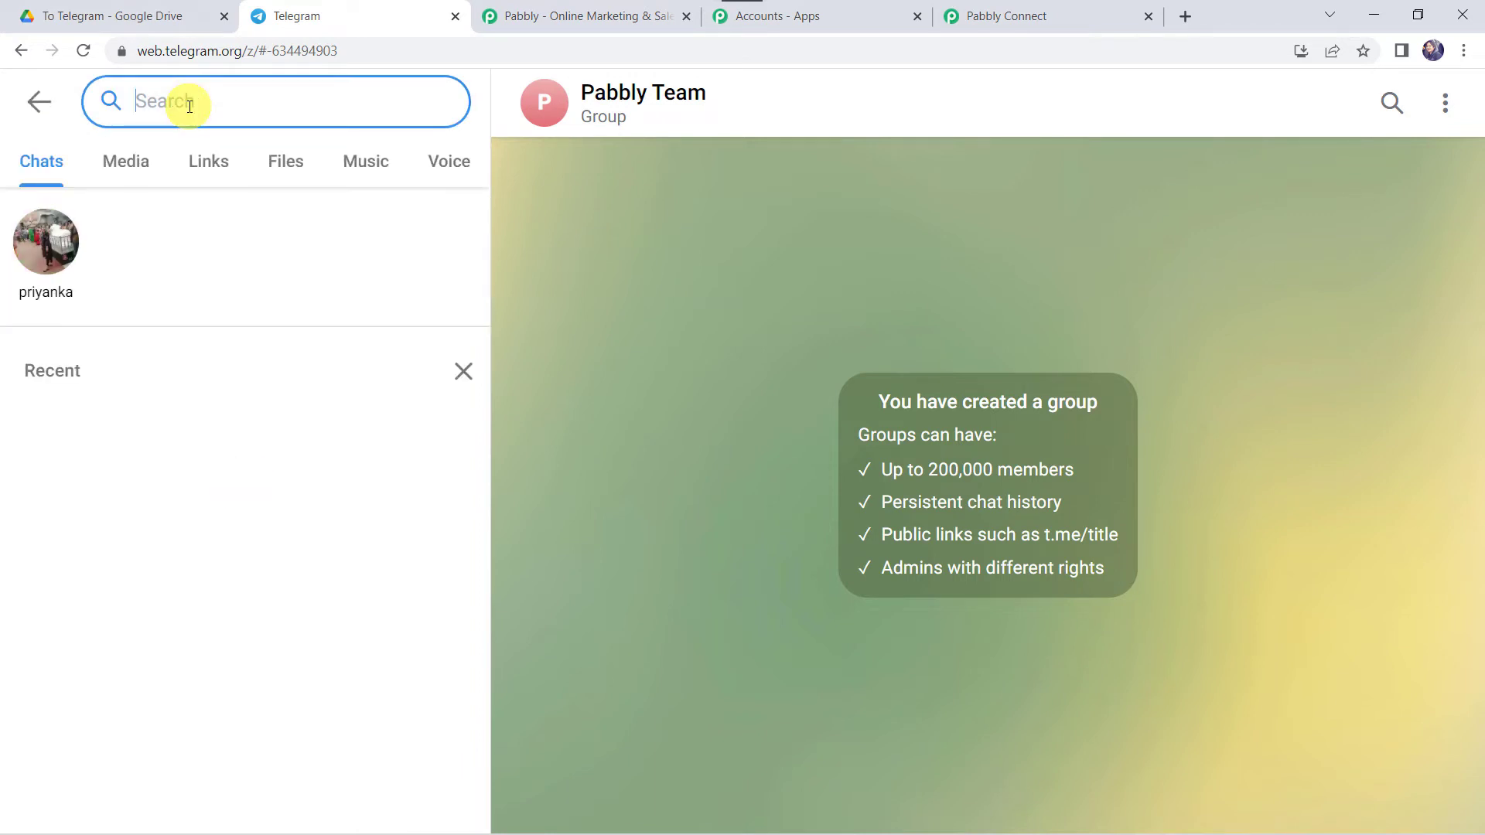
type("Botfat")
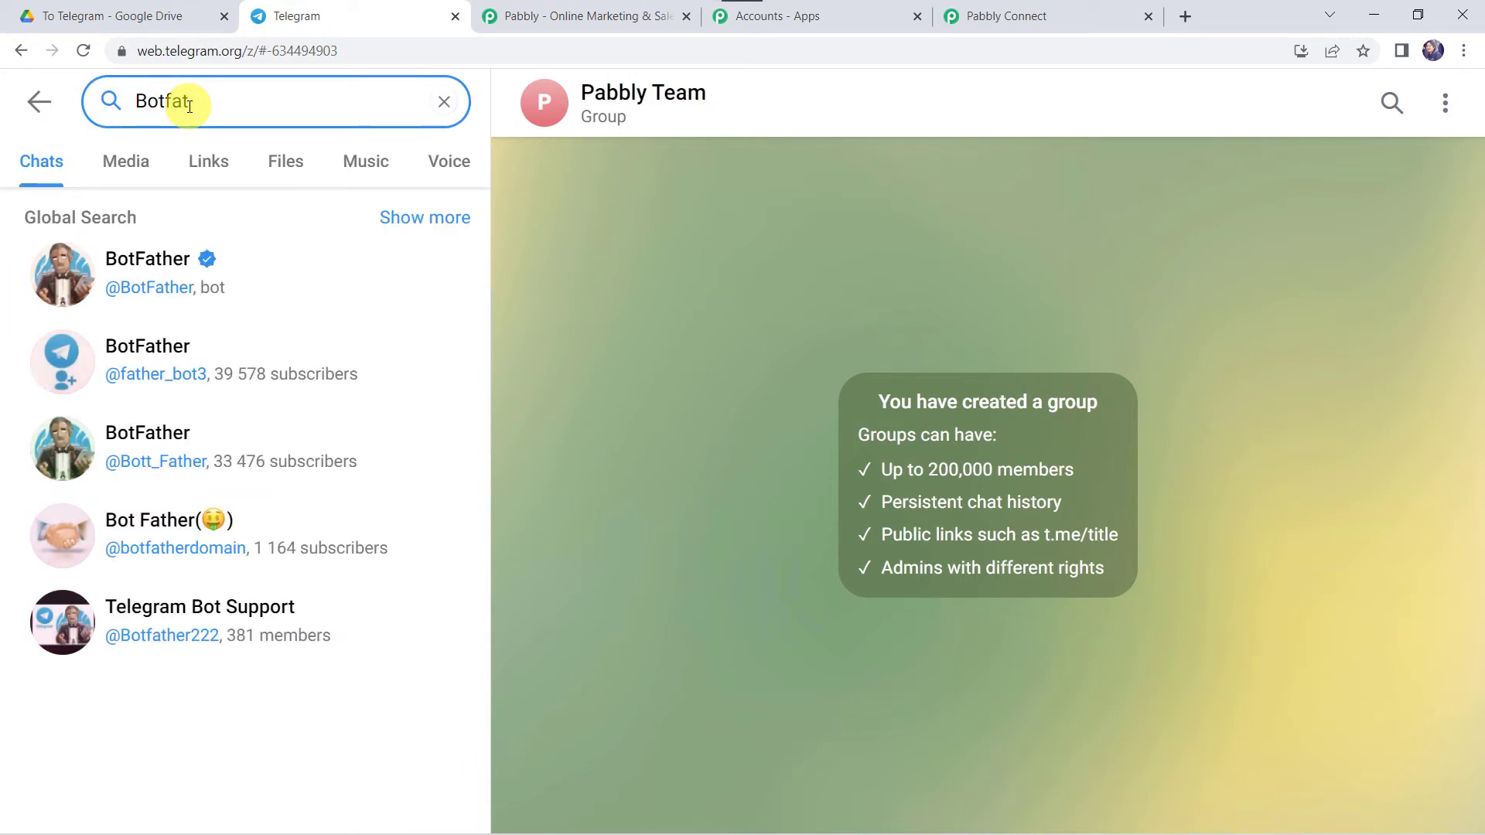
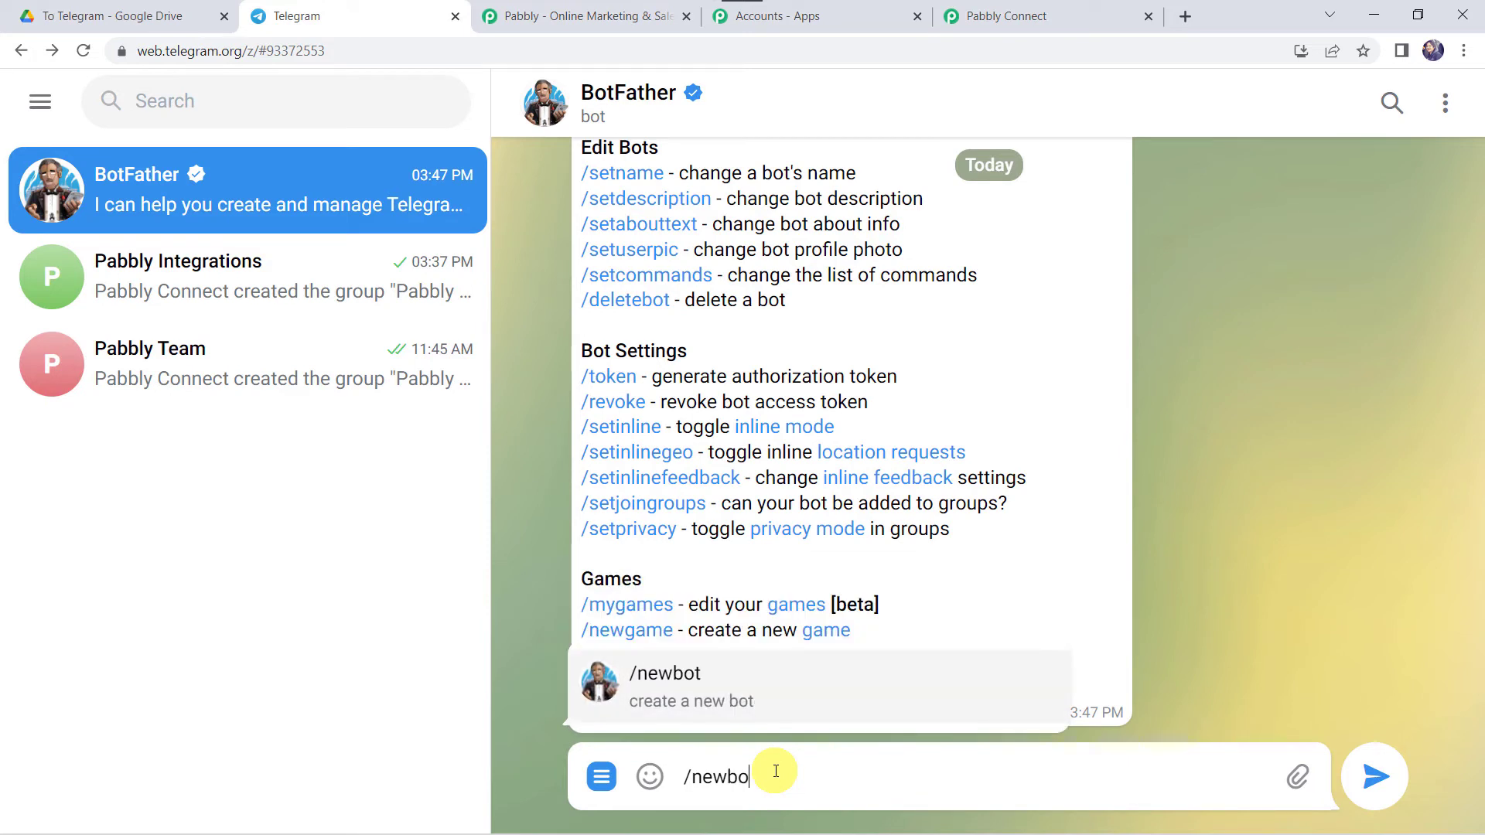
type("t")
key("Return")
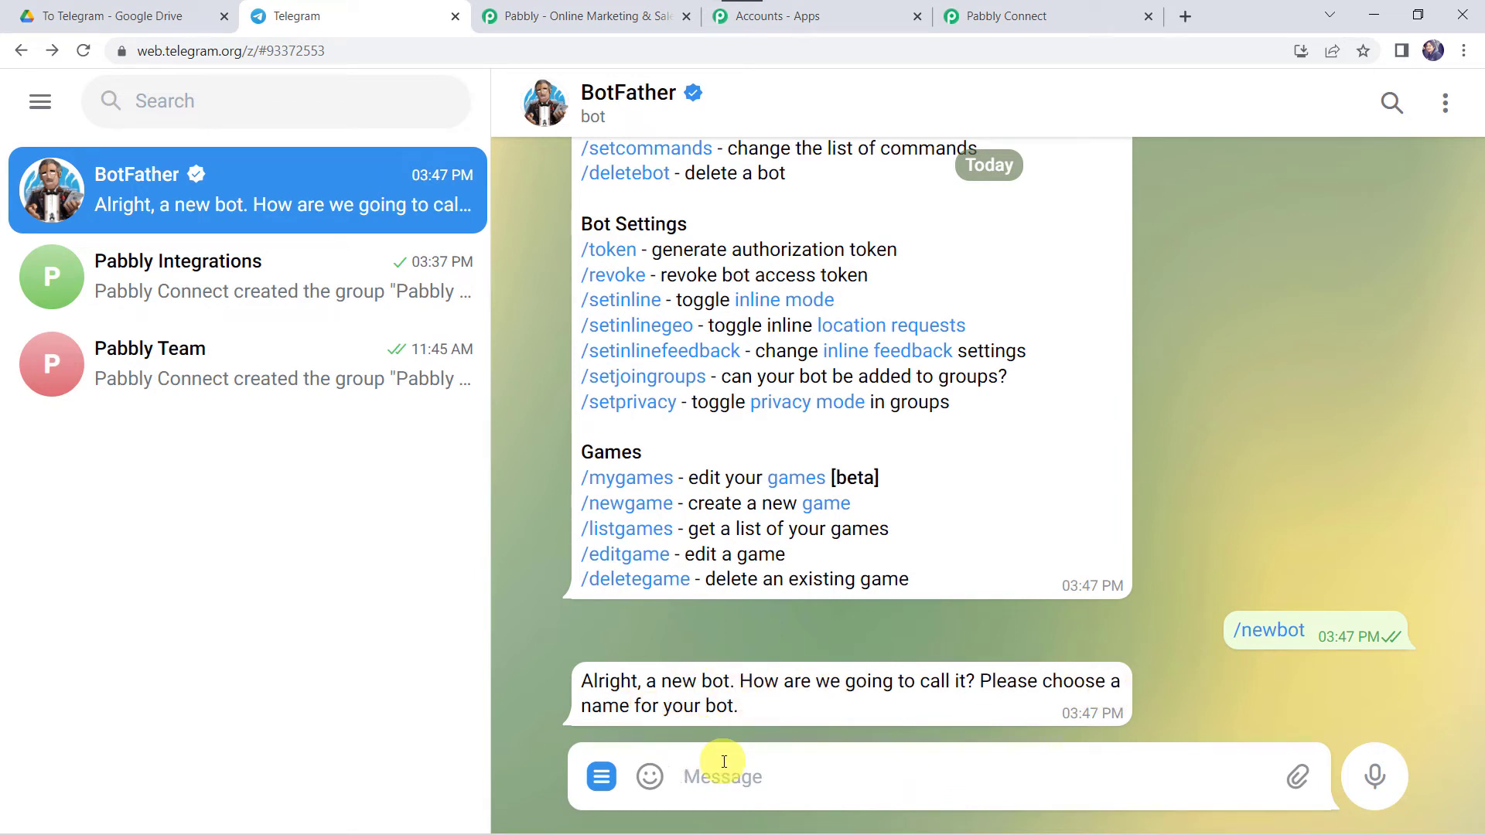
Step: Name the new bot Google_Drive_1 and give it the username Google_Drive_1_Bot
type("Goo")
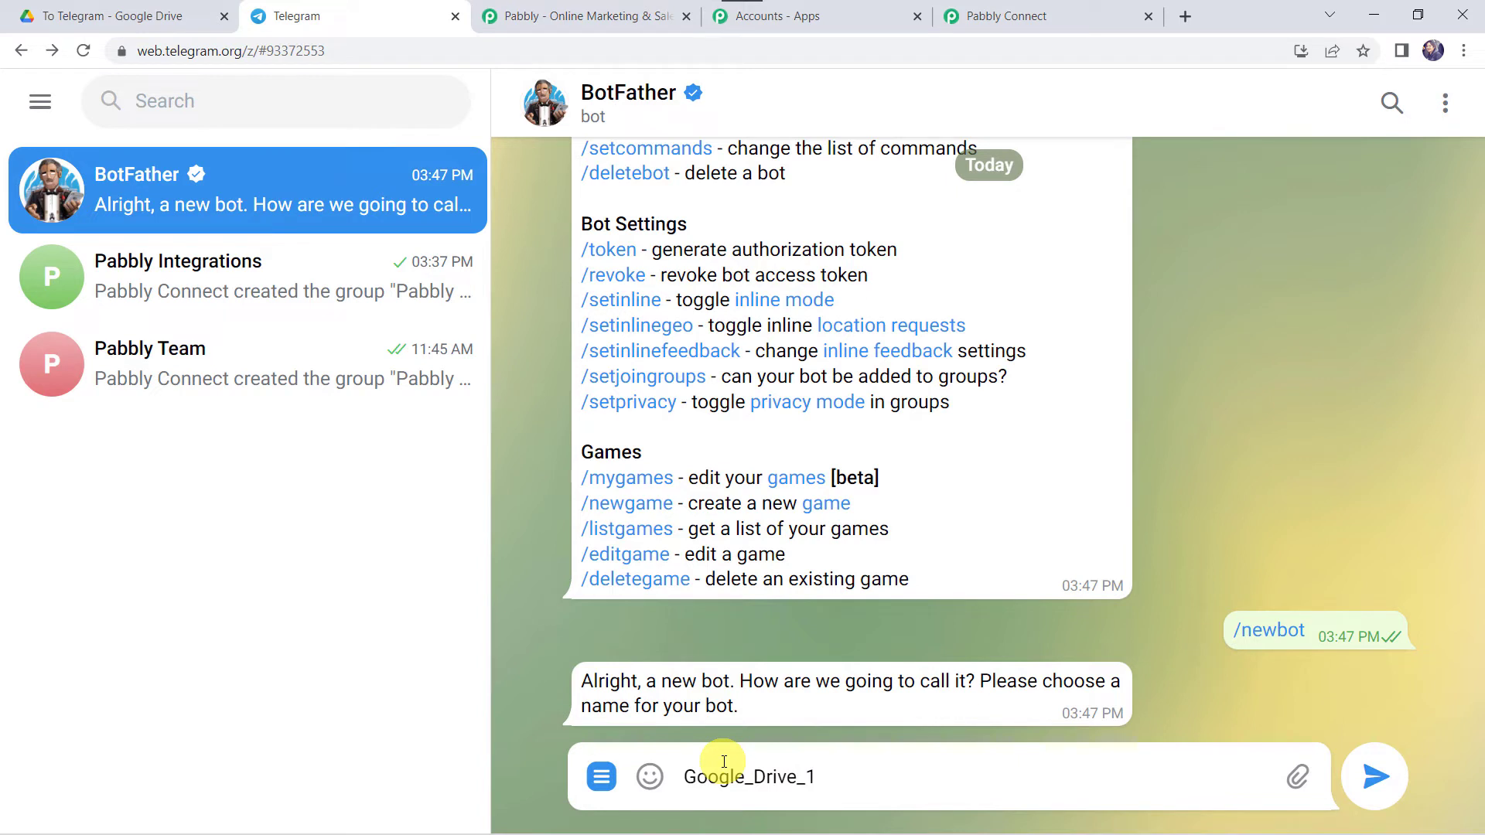
type("gle_Drive_1")
key("Return")
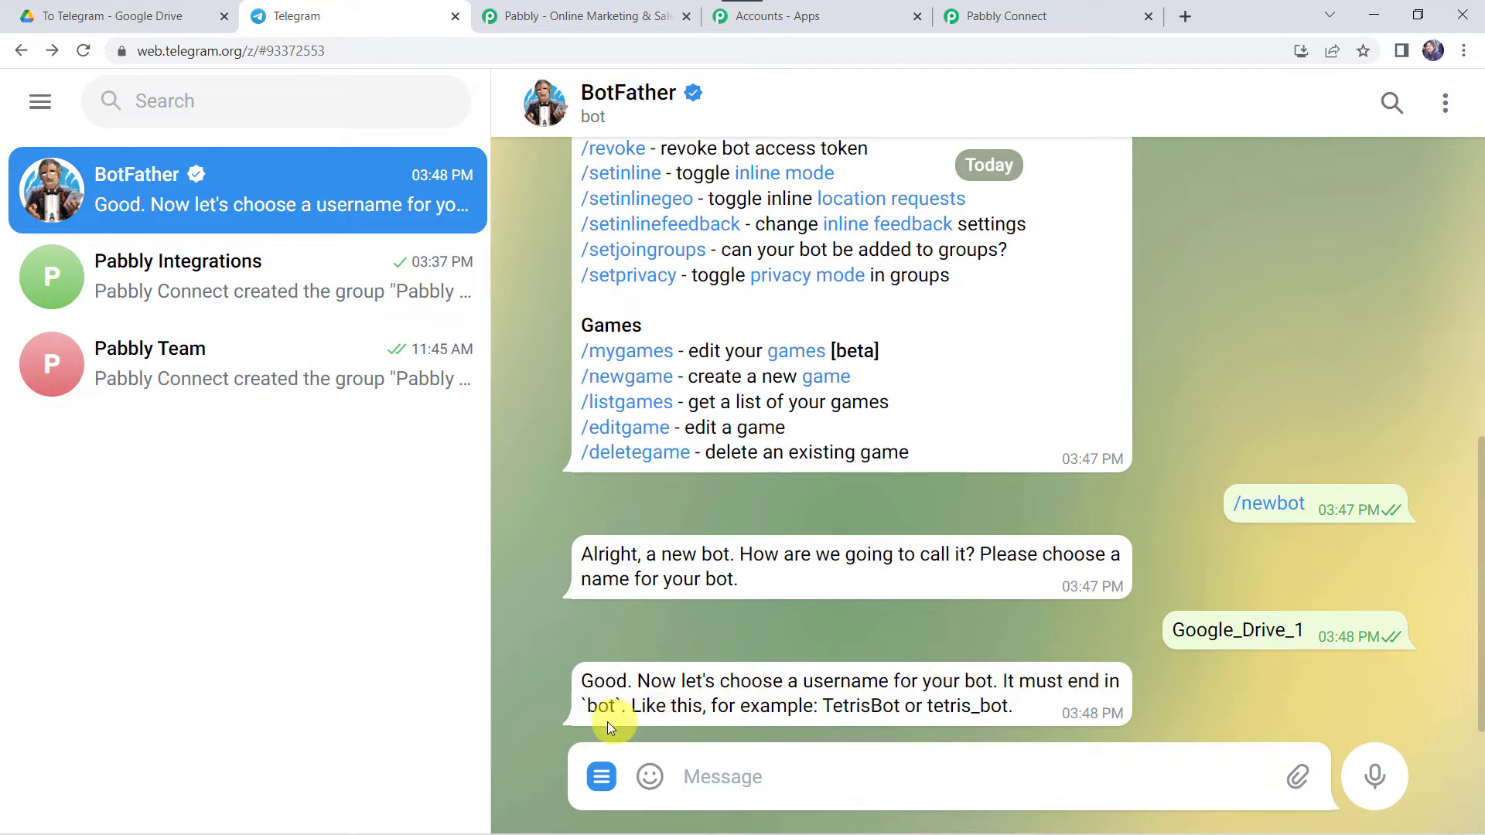
left_click(744, 776)
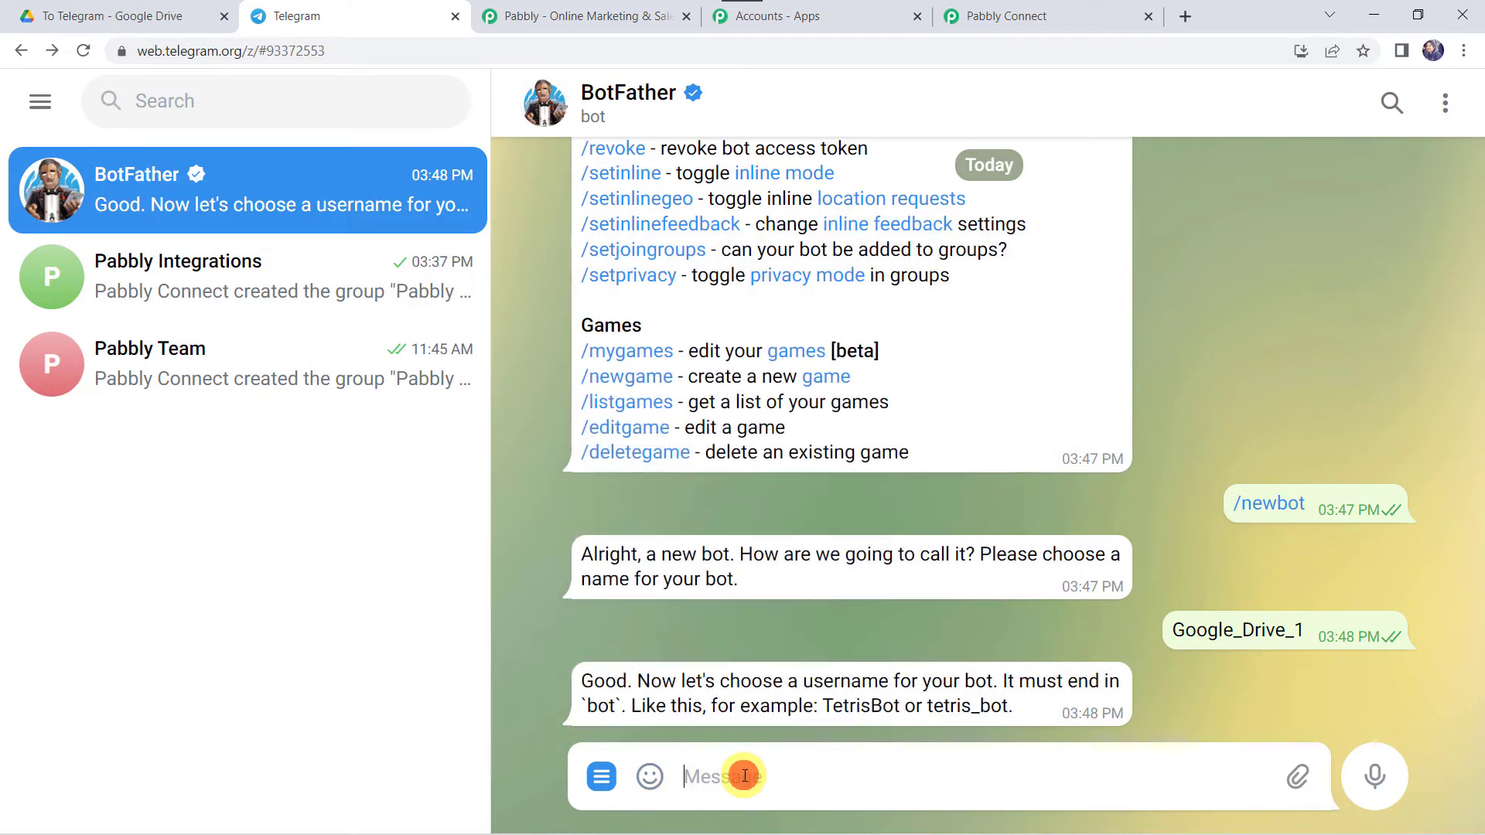
type("Google_Drive_1_Bot")
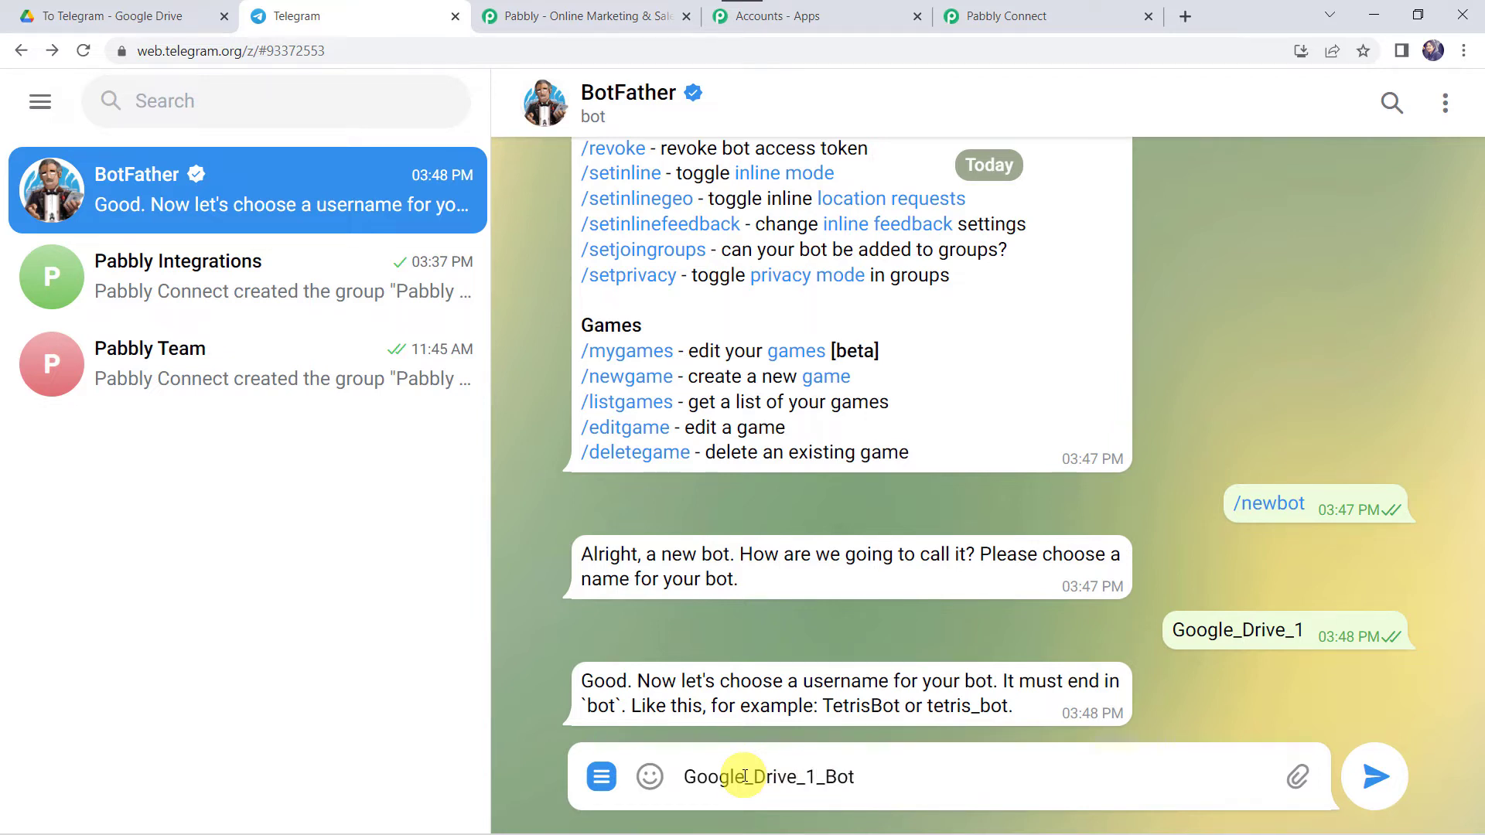
key("Return")
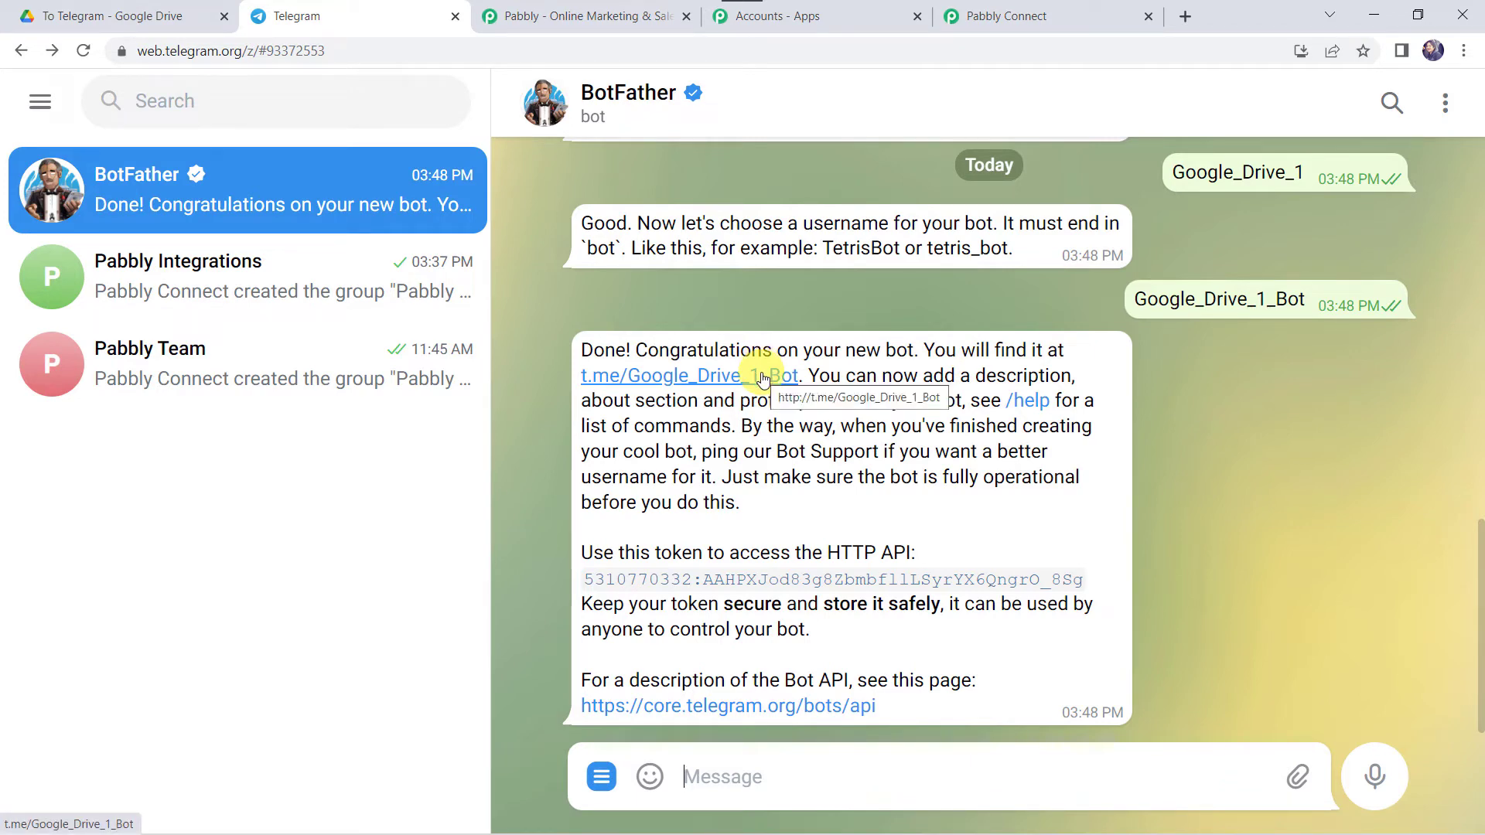
Step: Open the new bot's chat through its link, and copy the bot's API token from the BotFather message
left_click(696, 379)
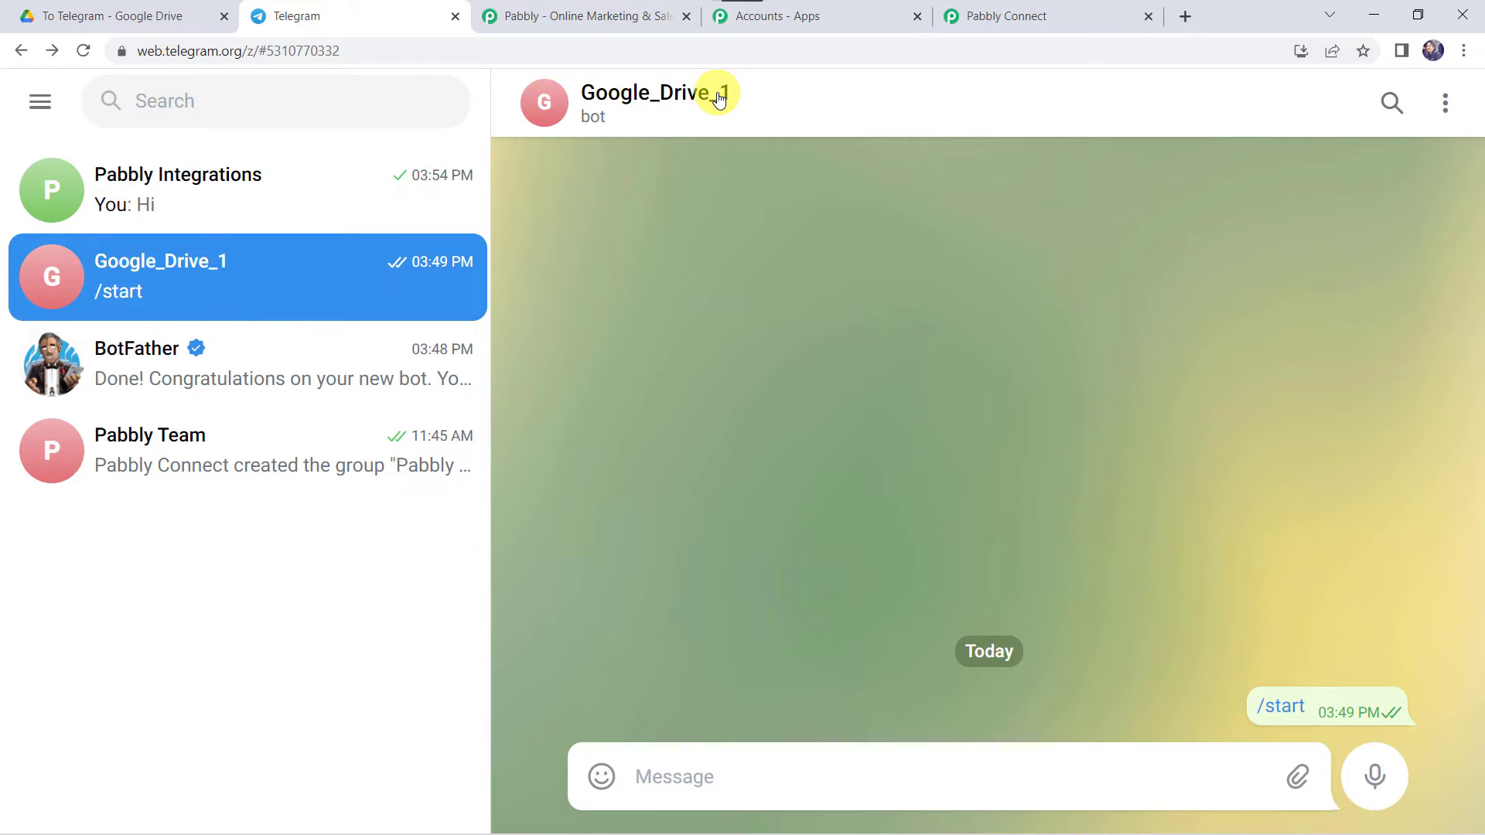
left_click(290, 371)
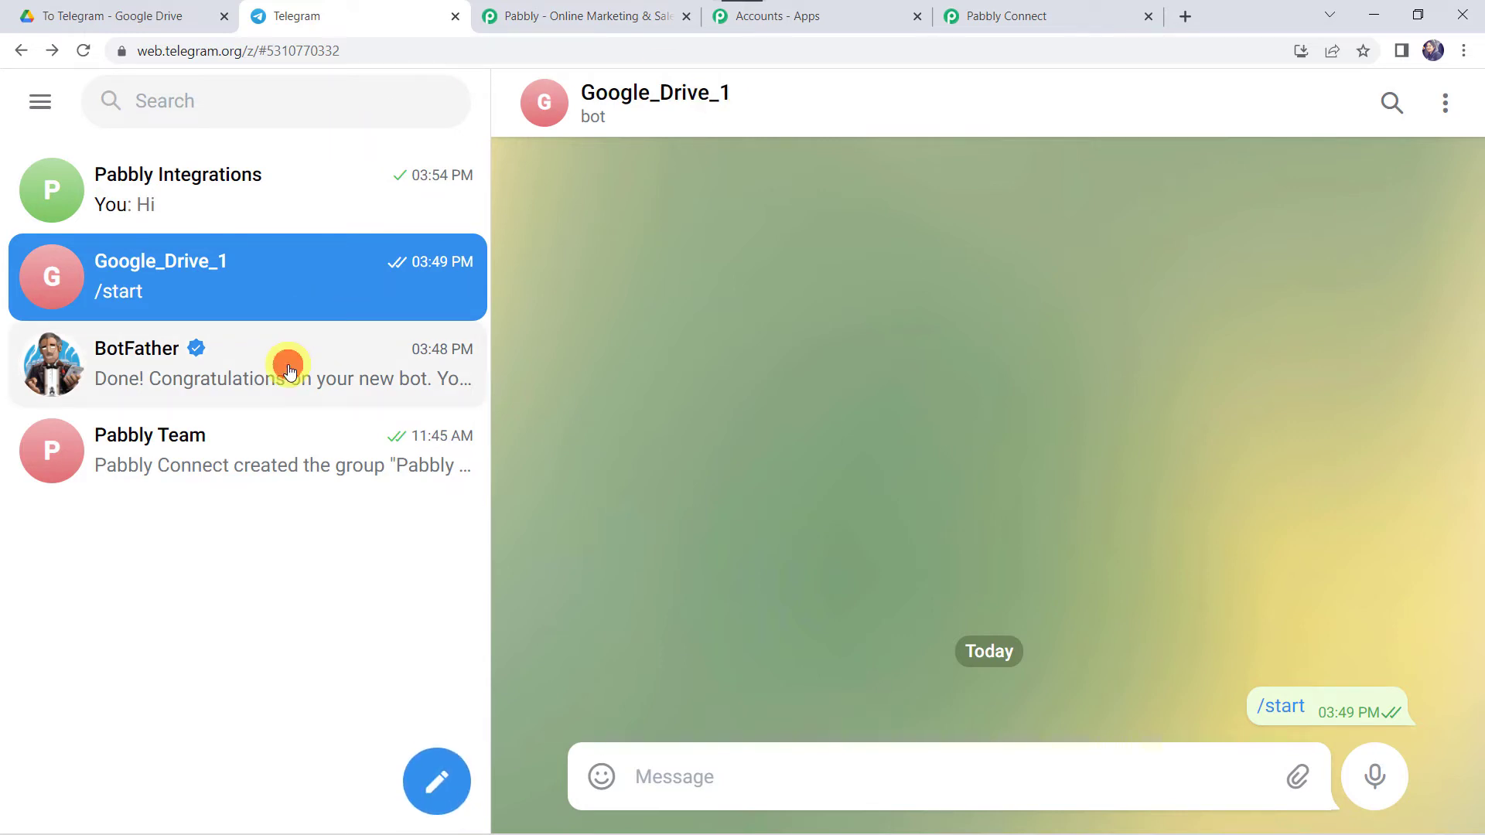
left_click(151, 358)
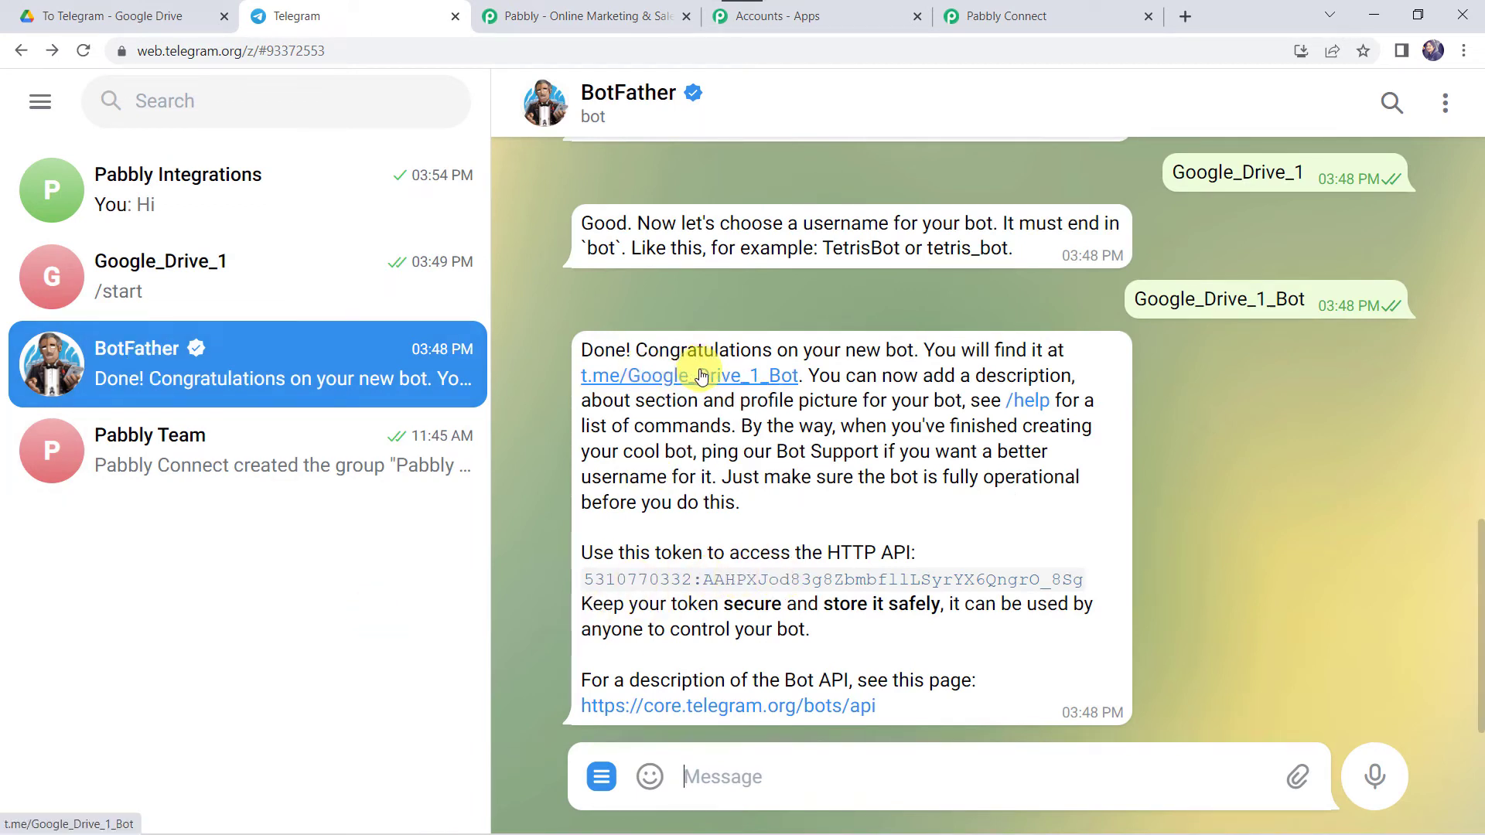
left_click(687, 582)
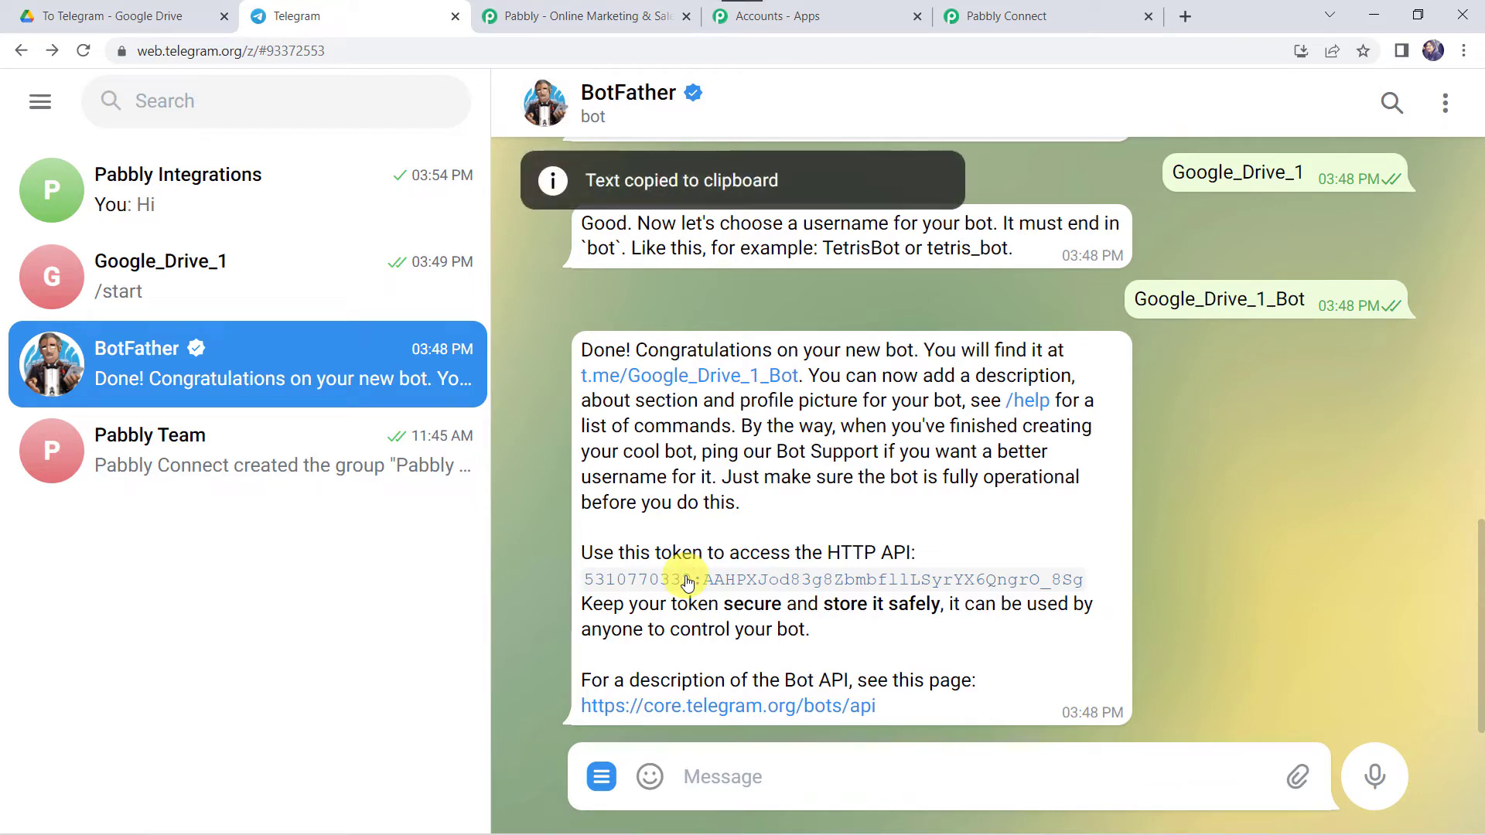
Step: Switch back to Pabbly Connect, paste the bot token into the Token field, and save the new connection
left_click(1060, 16)
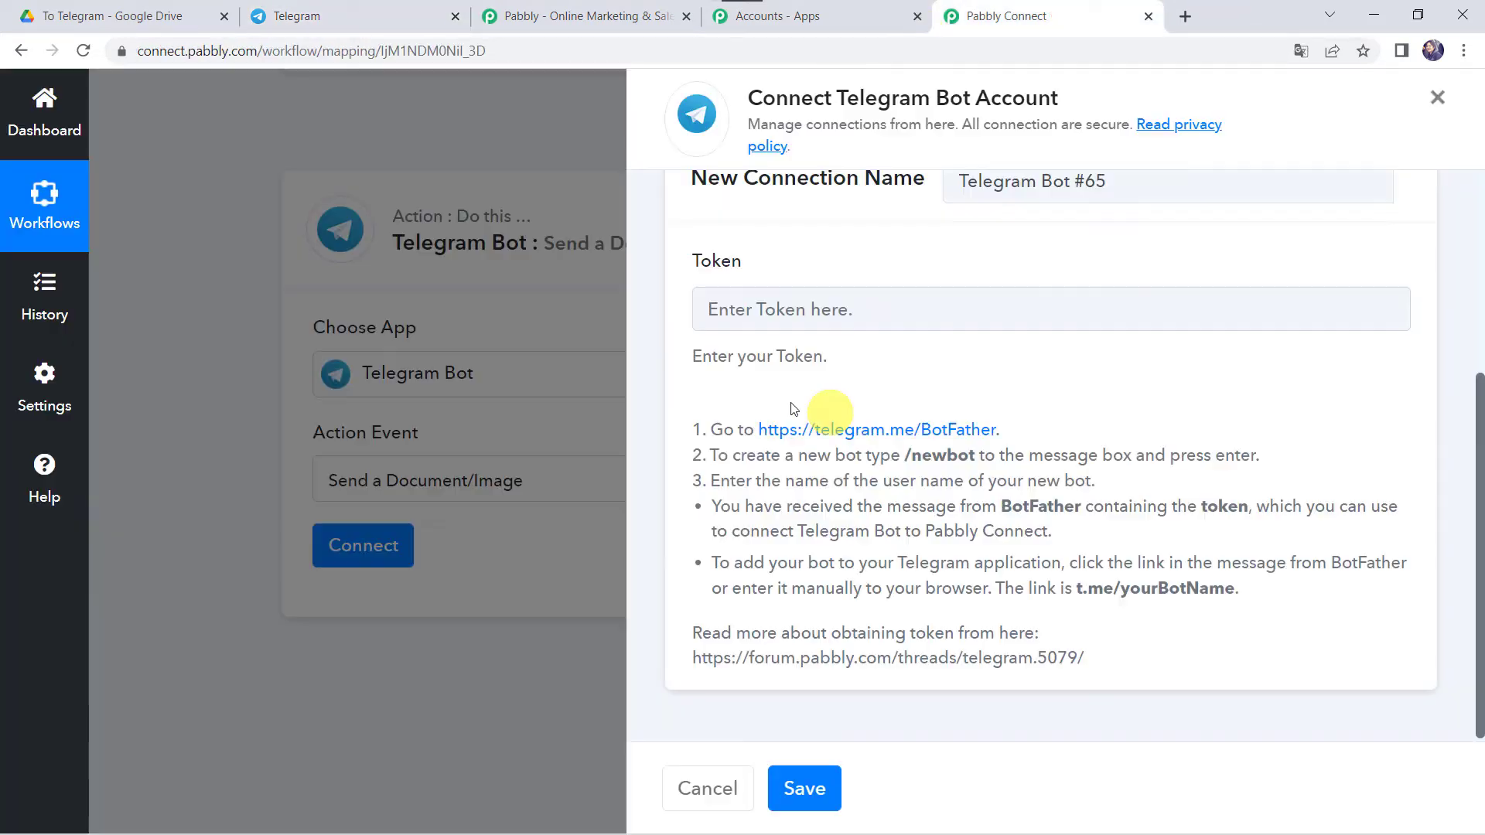
left_click(846, 310)
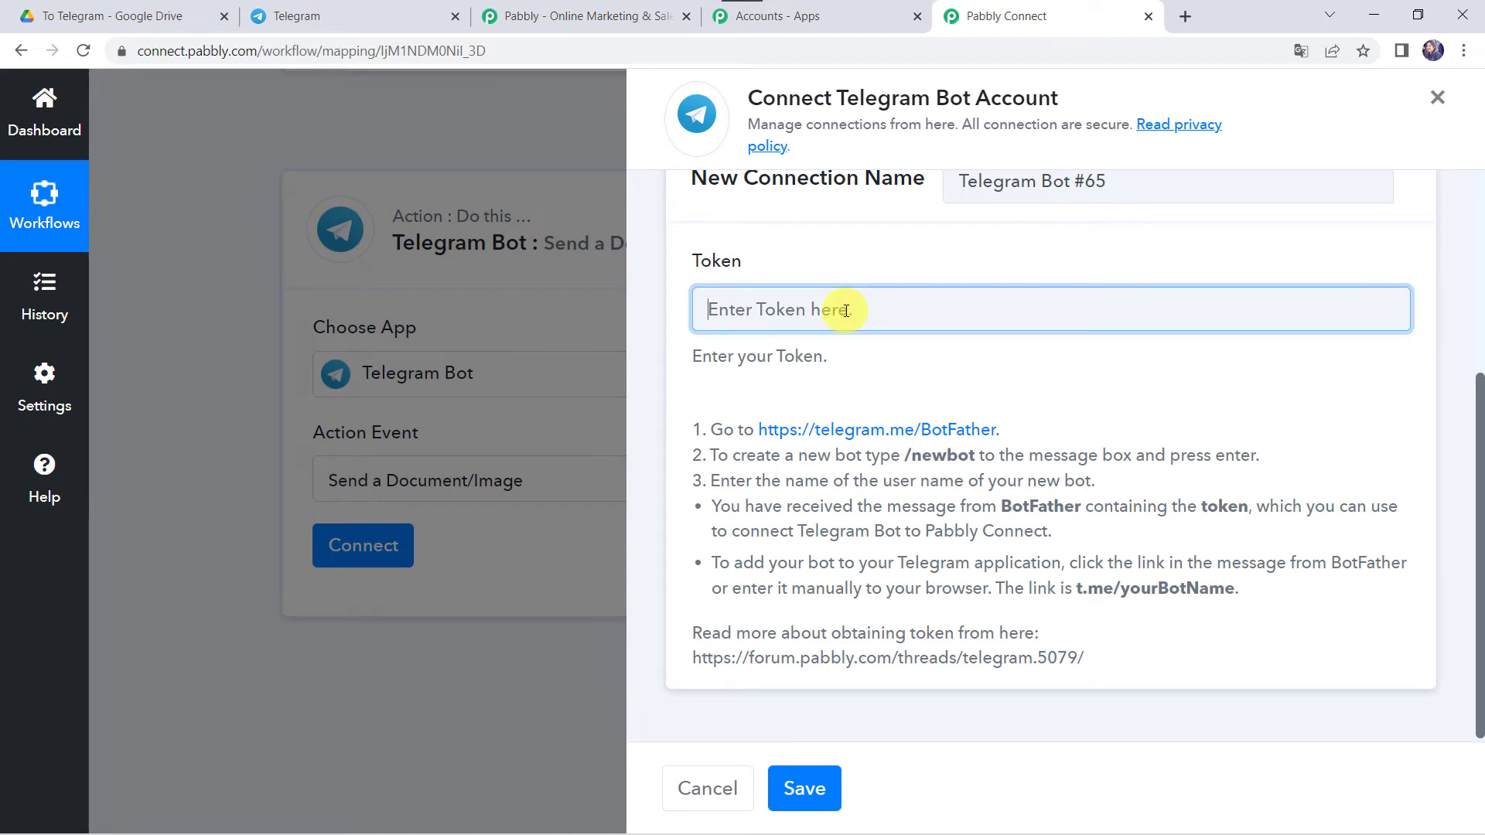
key("ctrl+v")
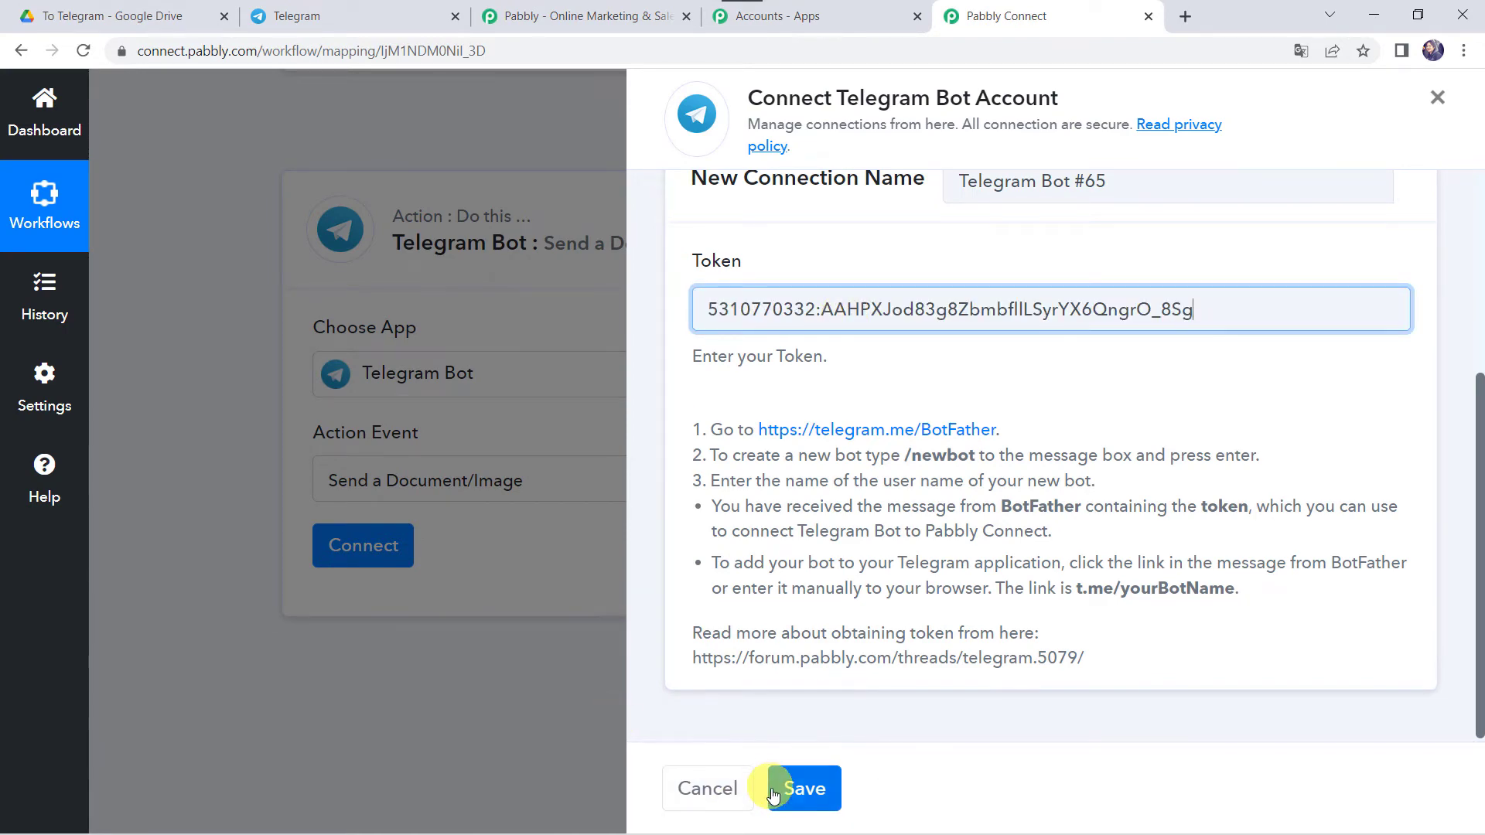
left_click(804, 790)
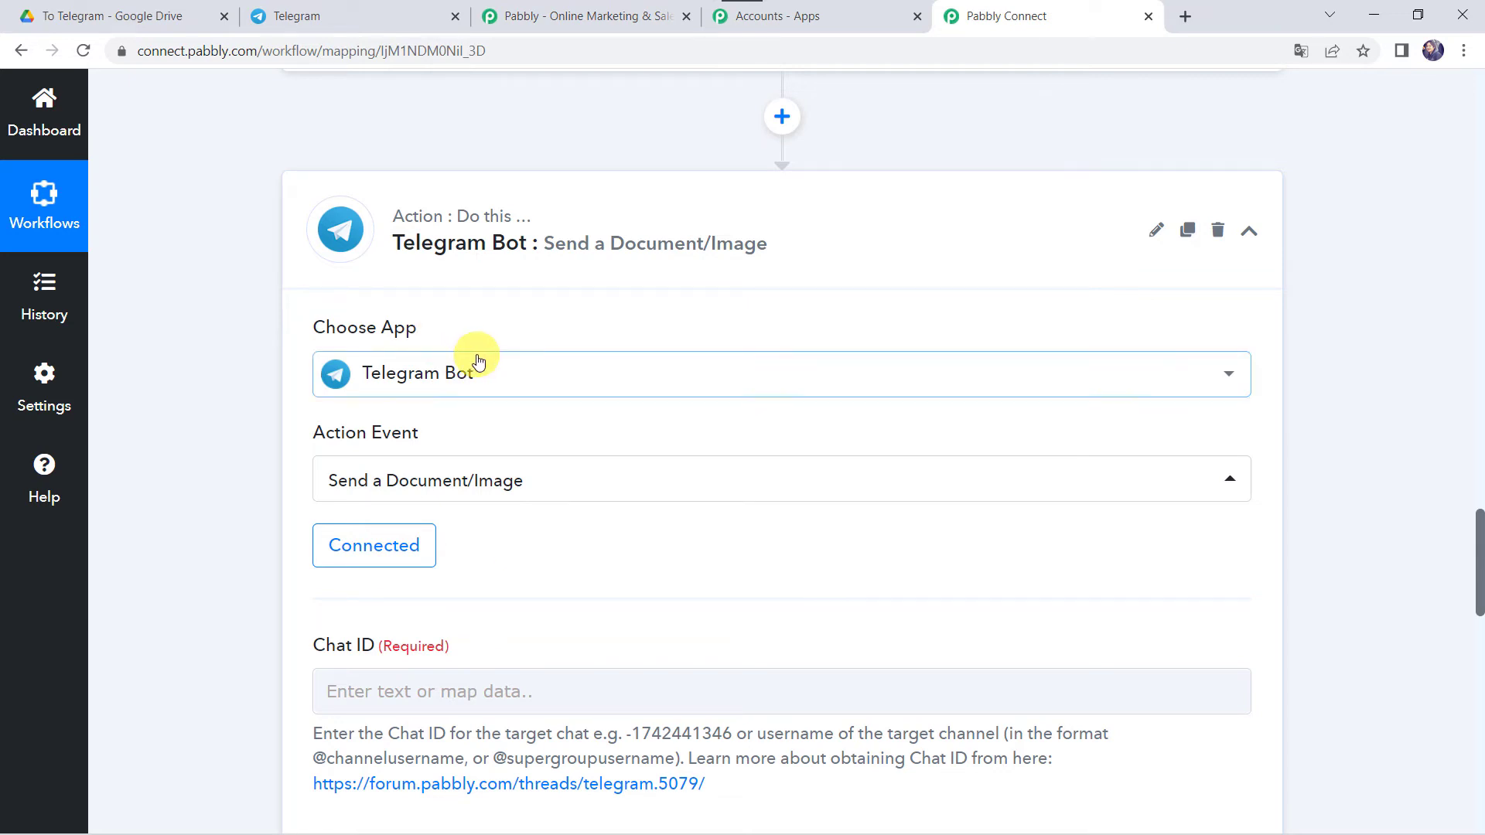
Step: Switch to Telegram and open the profile of the Pabbly Integrations group
scroll(622, 531, "down", 5)
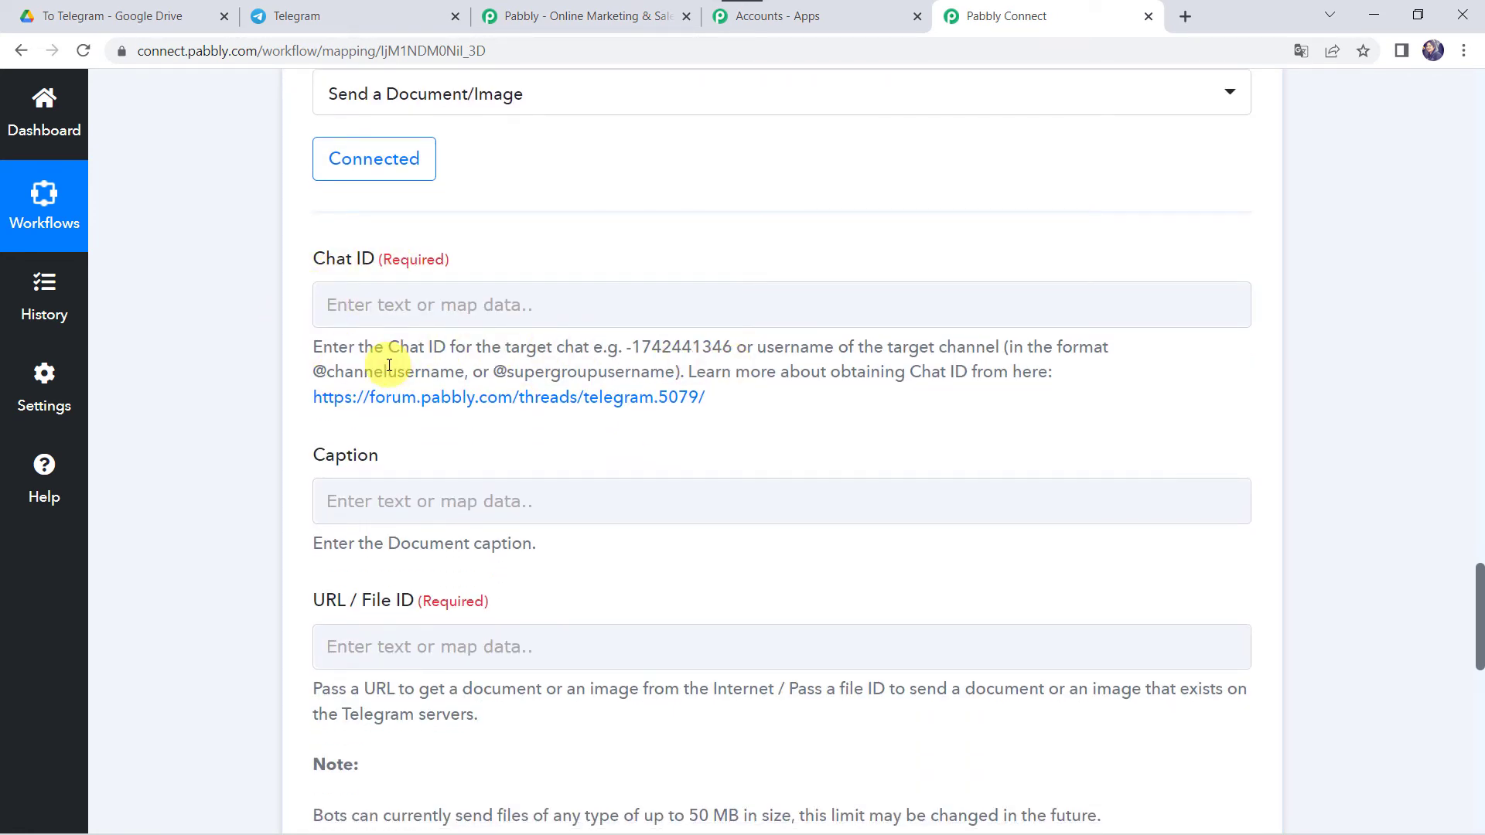
left_click(333, 10)
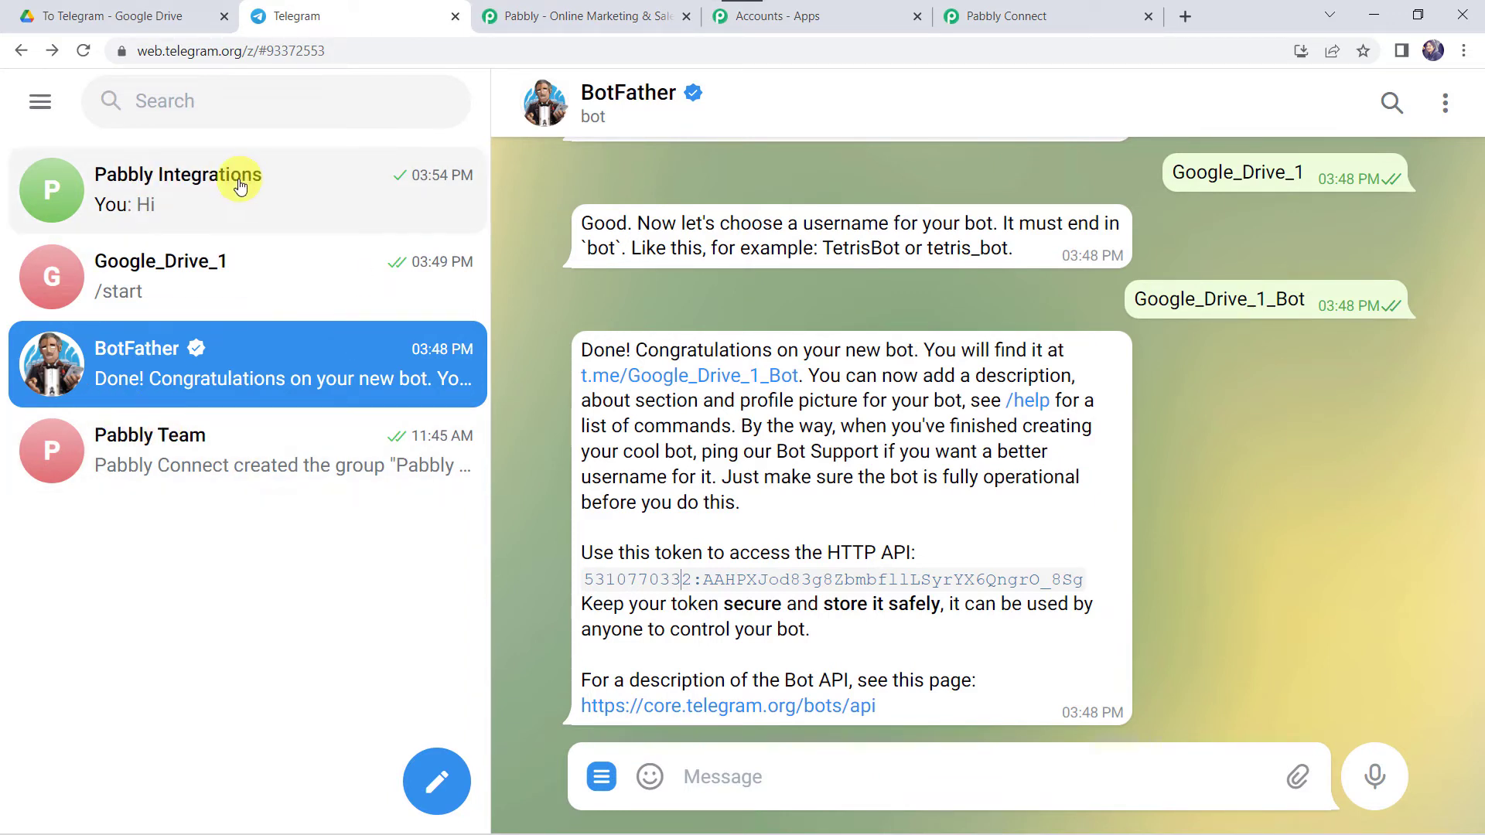
left_click(214, 189)
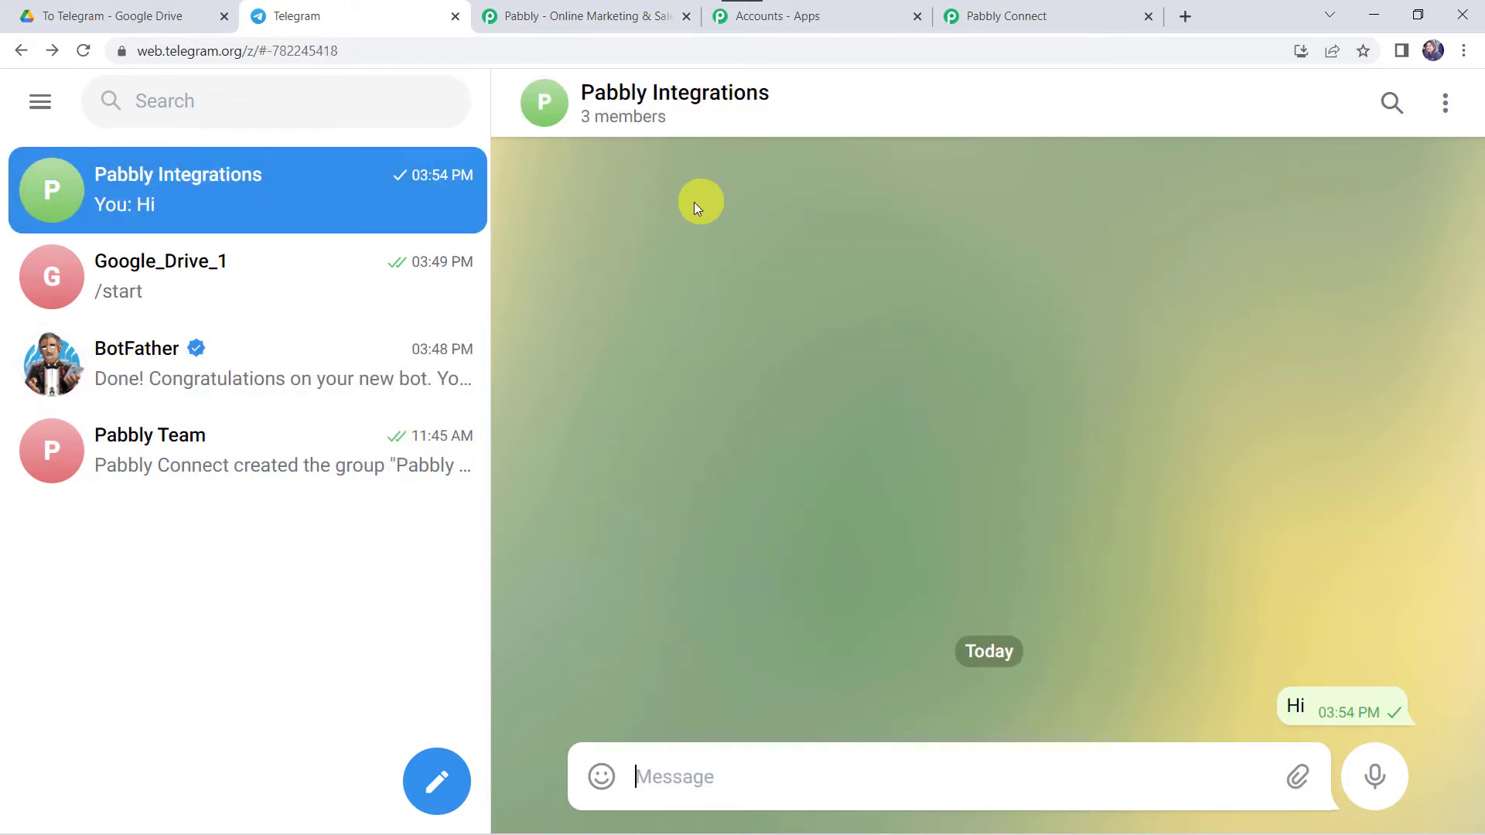
left_click(666, 104)
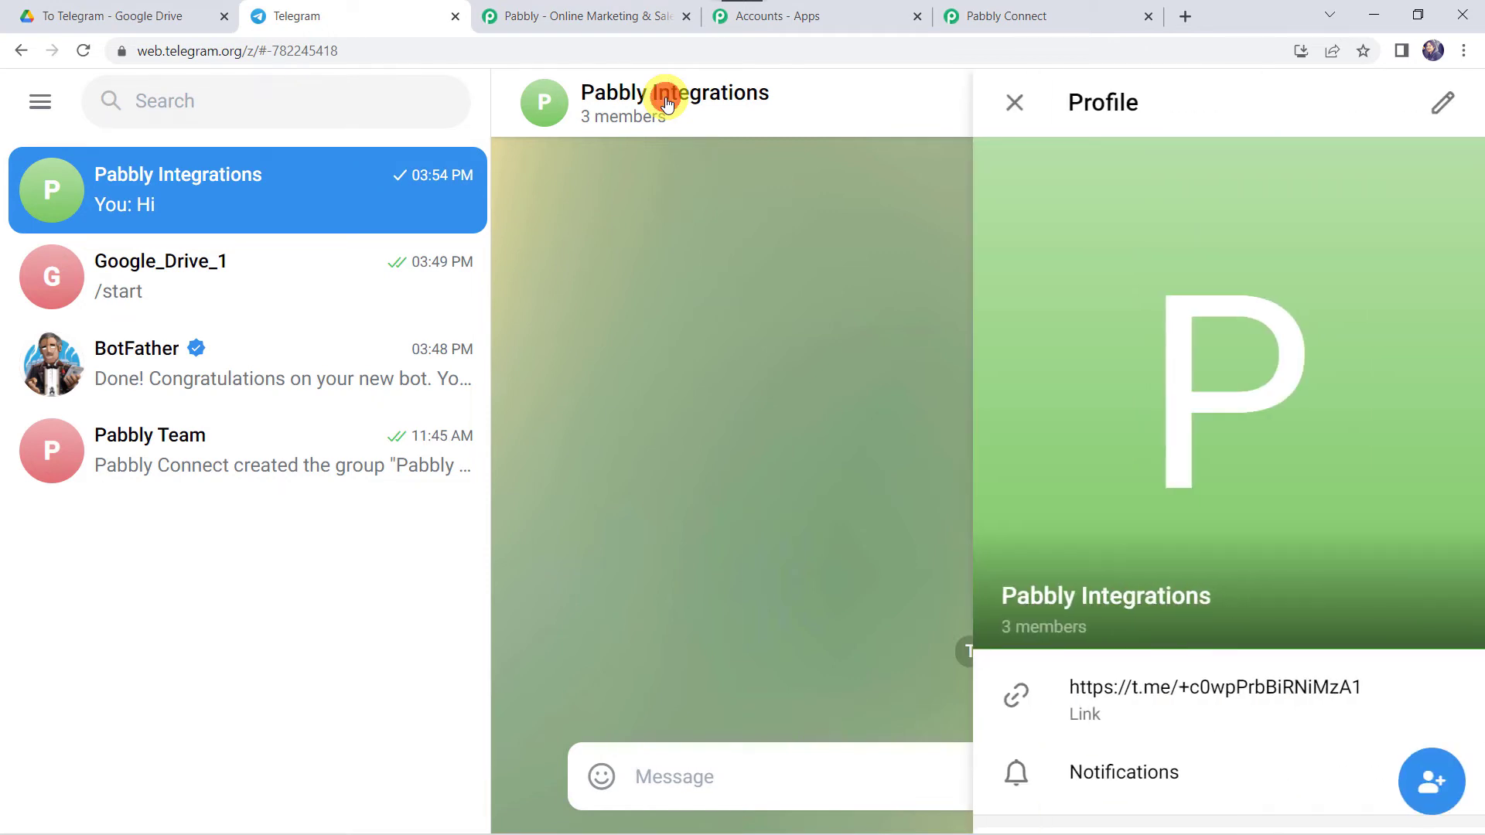
Step: Add the Google_Drive_1 bot to the Pabbly Integrations group, check the member list, and close the group profile
left_click(1441, 787)
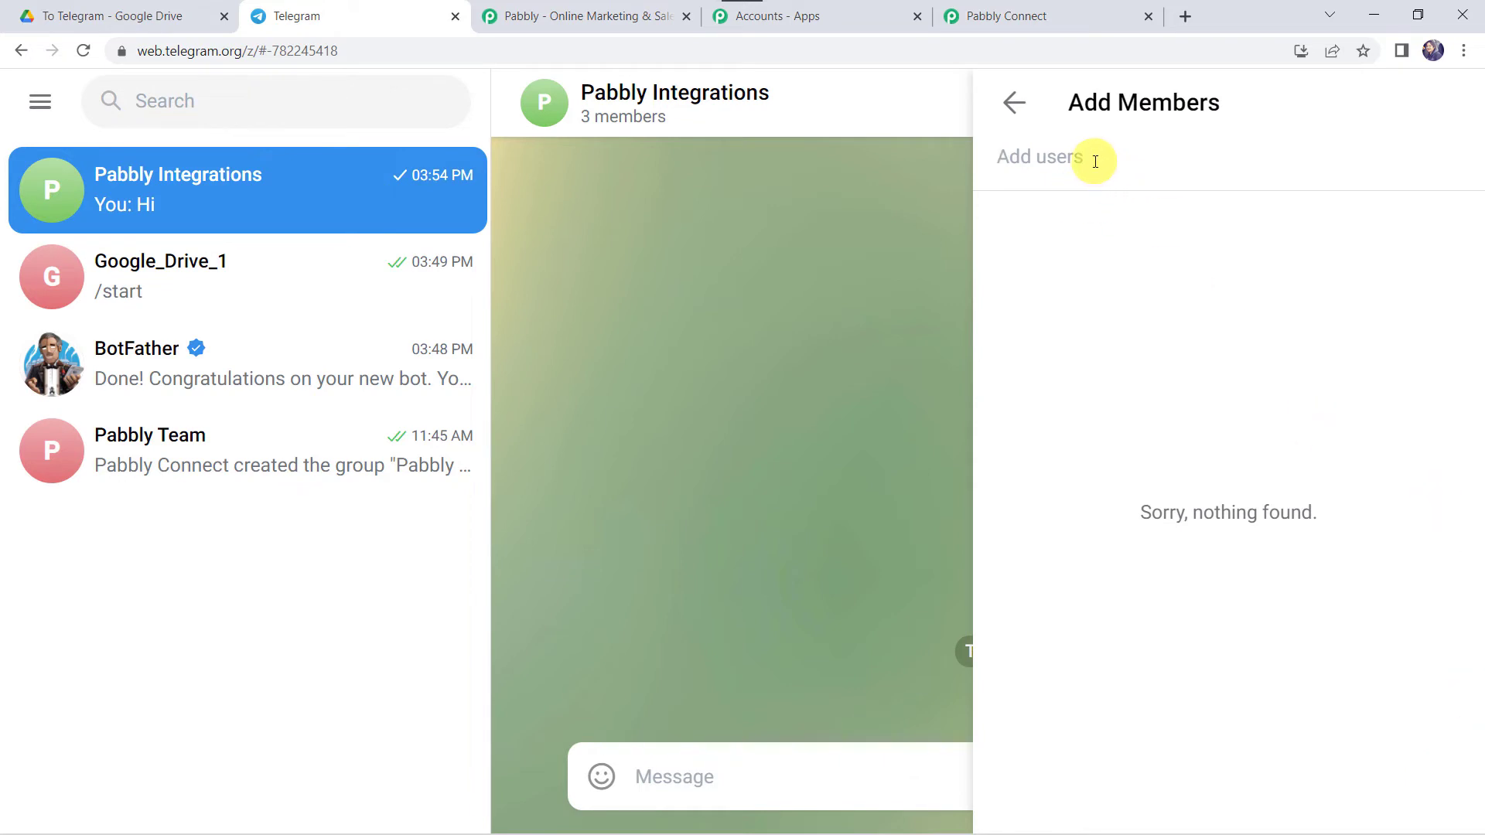
type("Go")
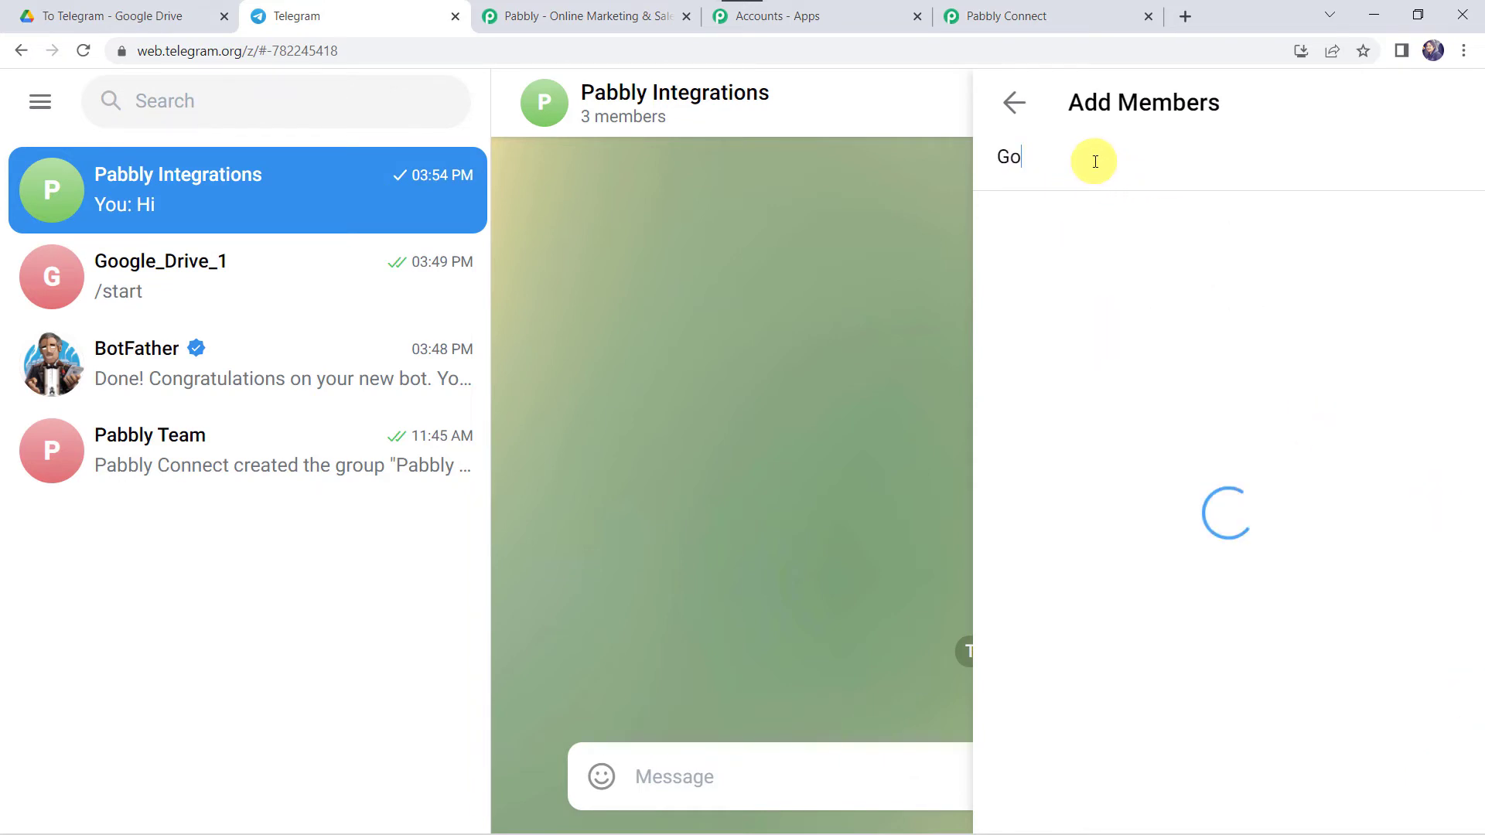
type("ogle_Dr")
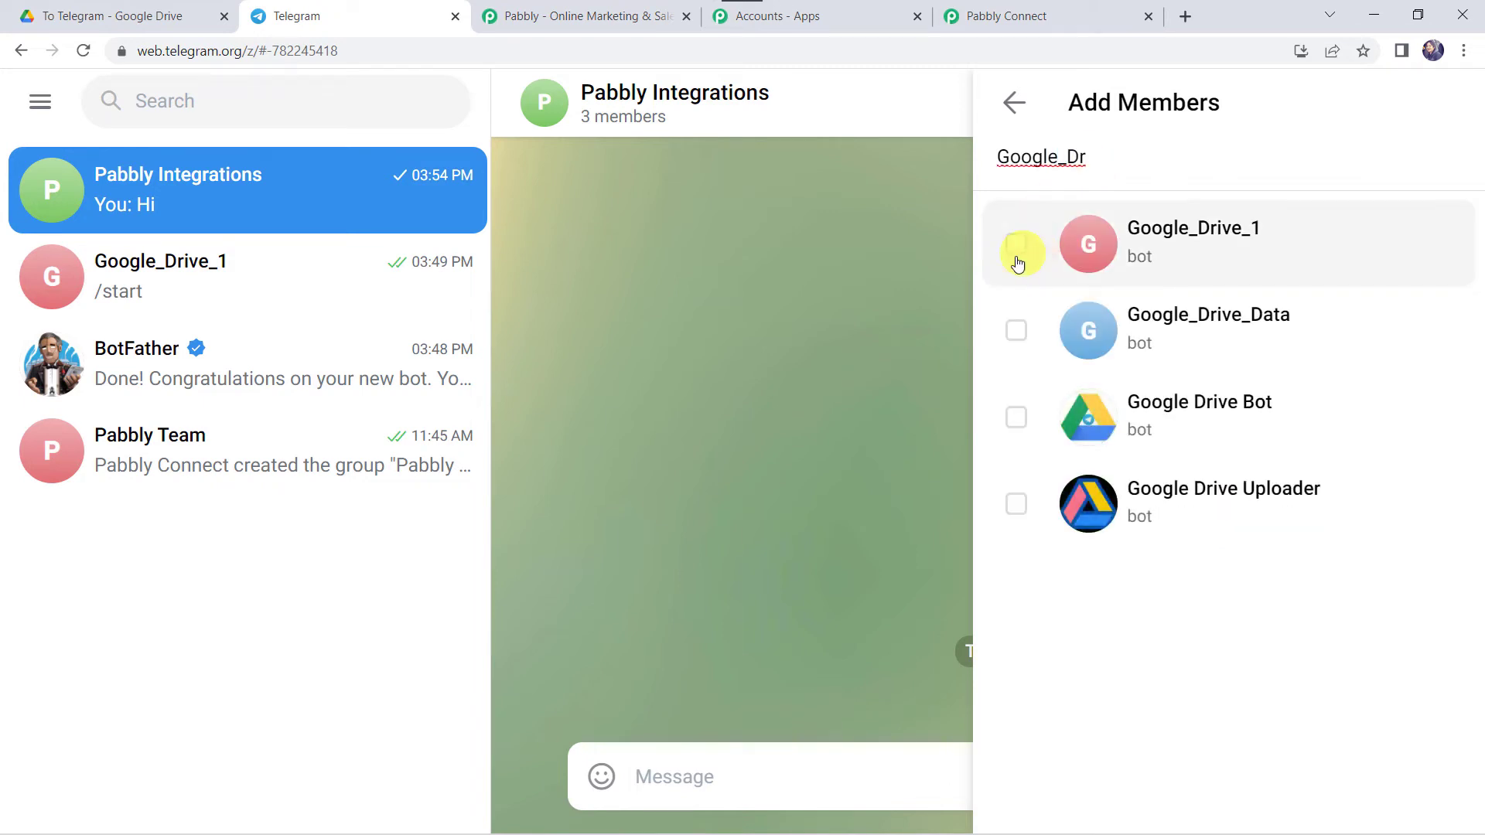
left_click(1018, 251)
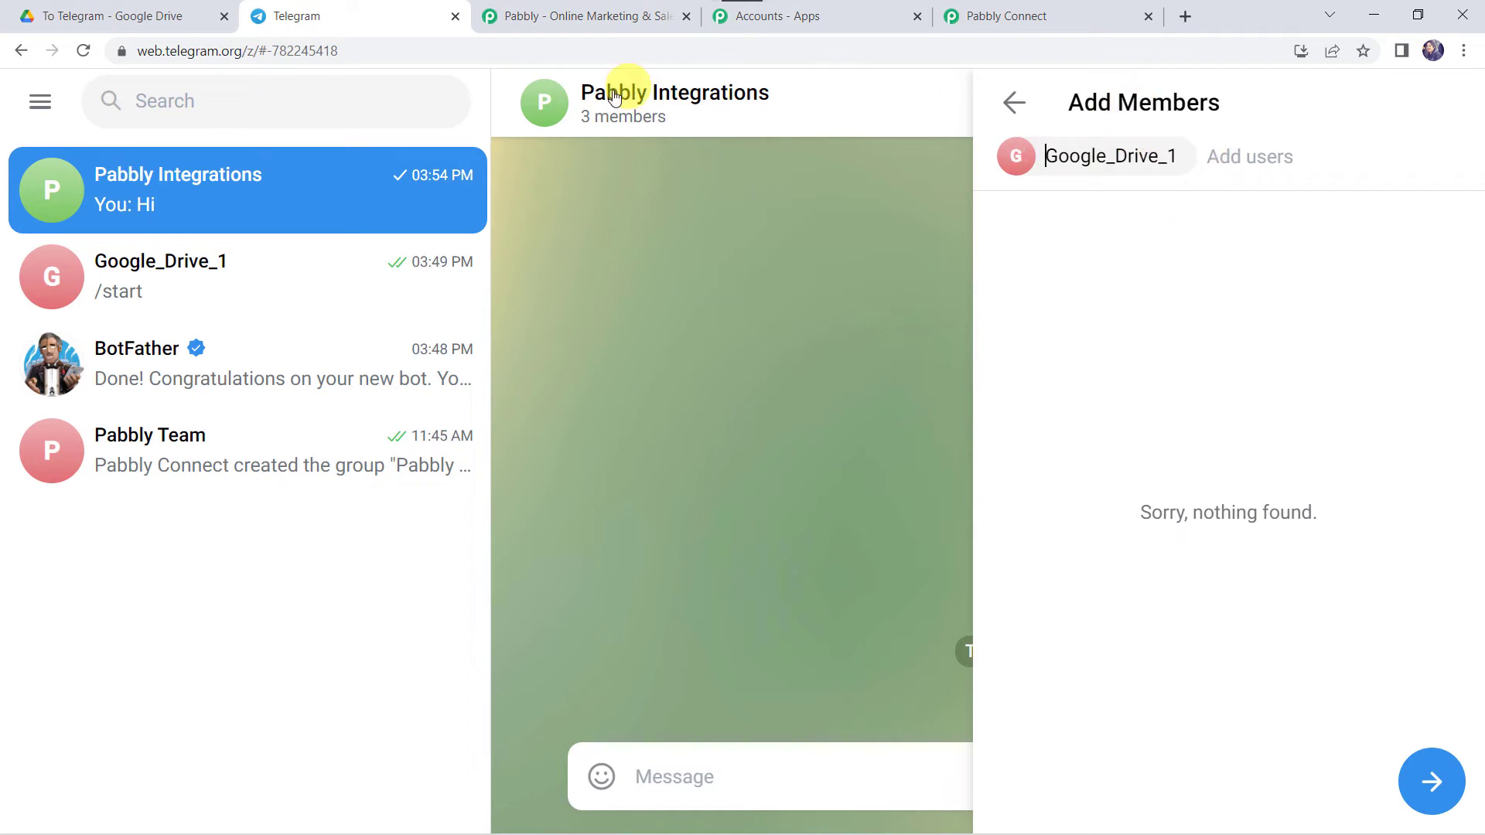
left_click(1431, 780)
scroll(1080, 442, "down", 3)
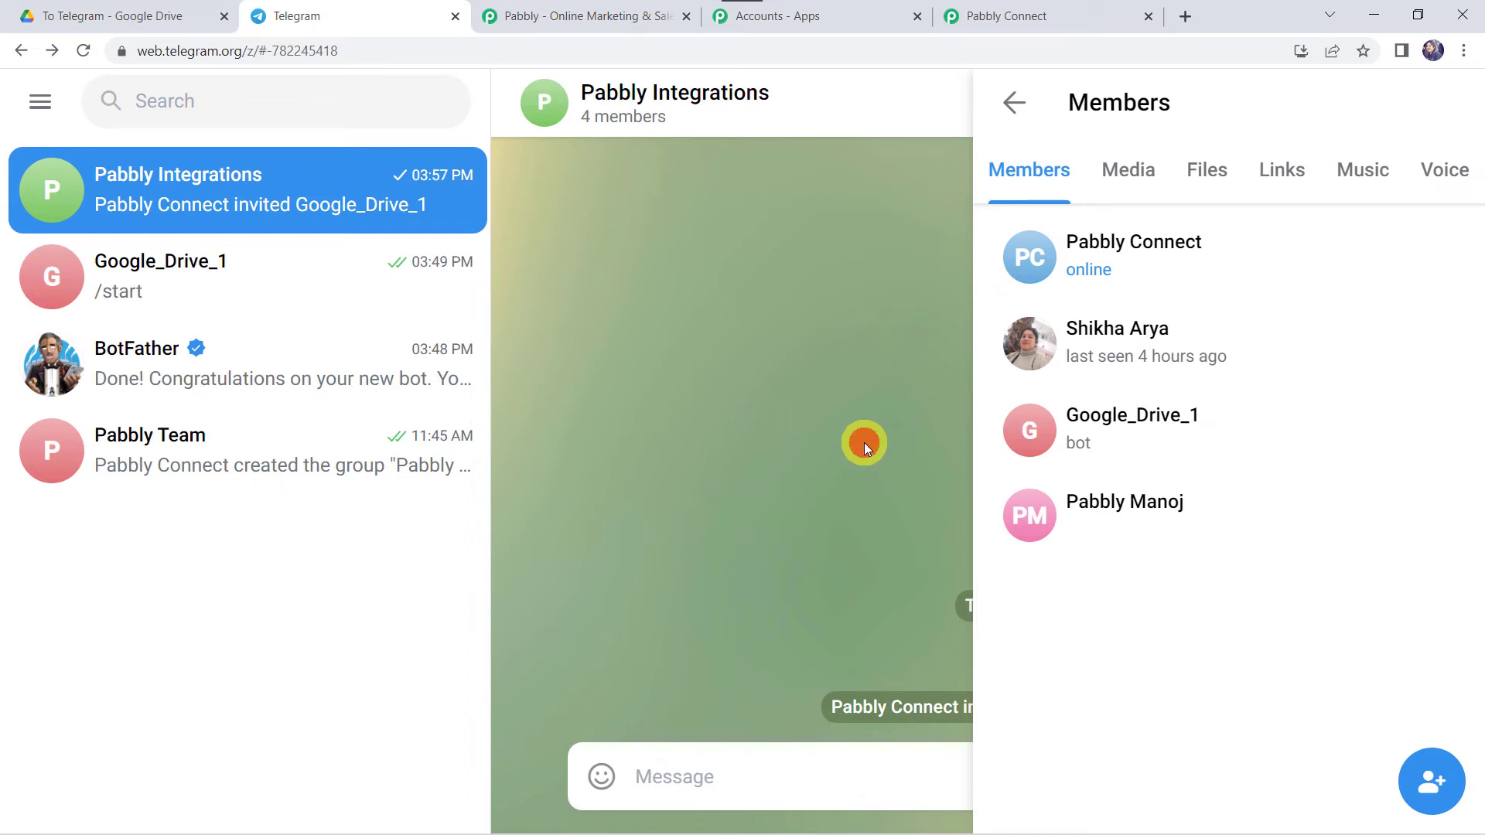
left_click(1011, 103)
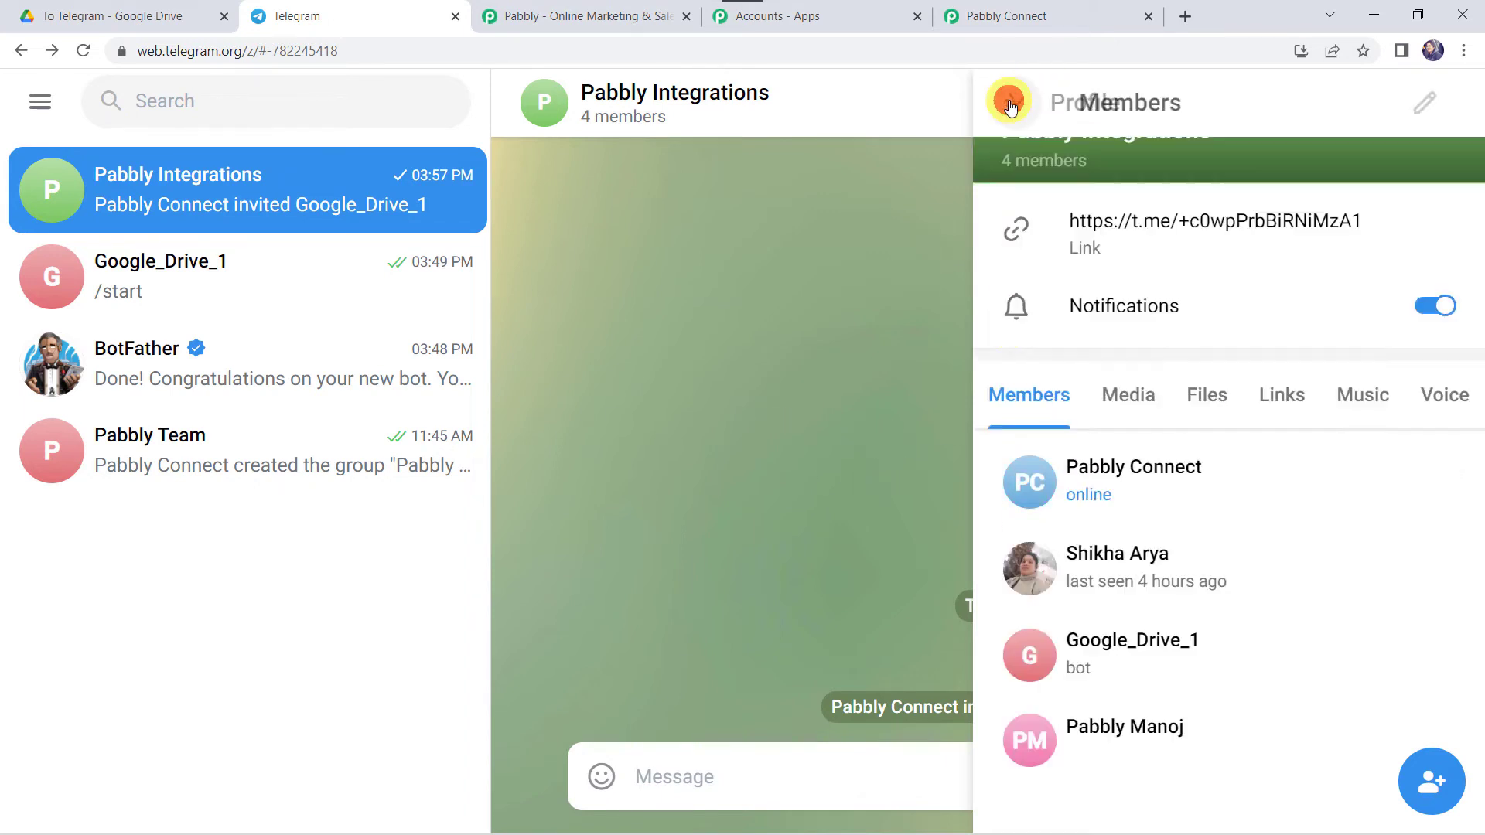
left_click(1010, 107)
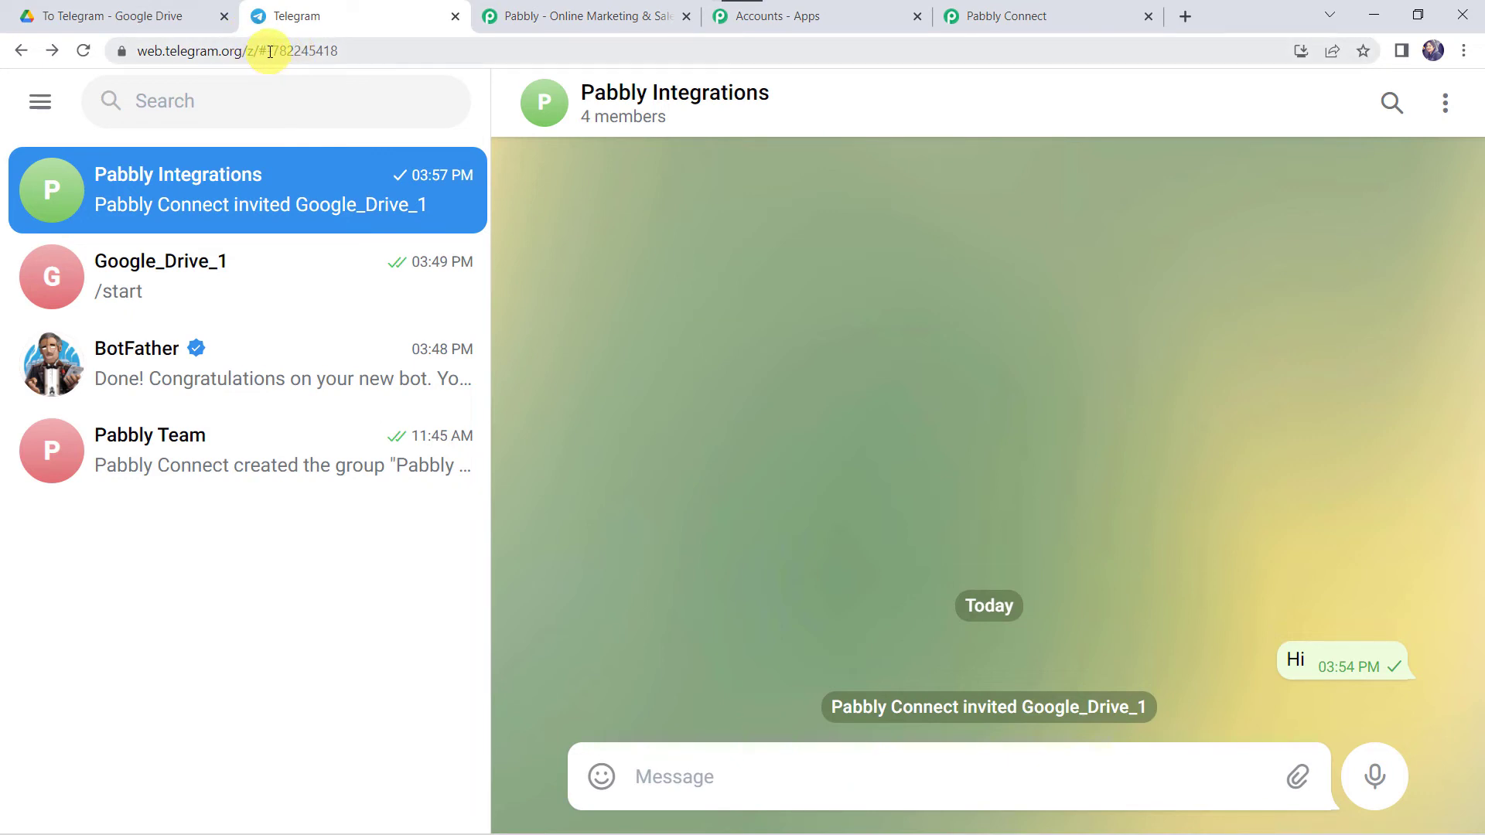
Step: Copy the group's chat ID, including the minus sign, from the Telegram web address and paste it into the Chat ID field in Pabbly Connect
left_click_drag(269, 51, 383, 48)
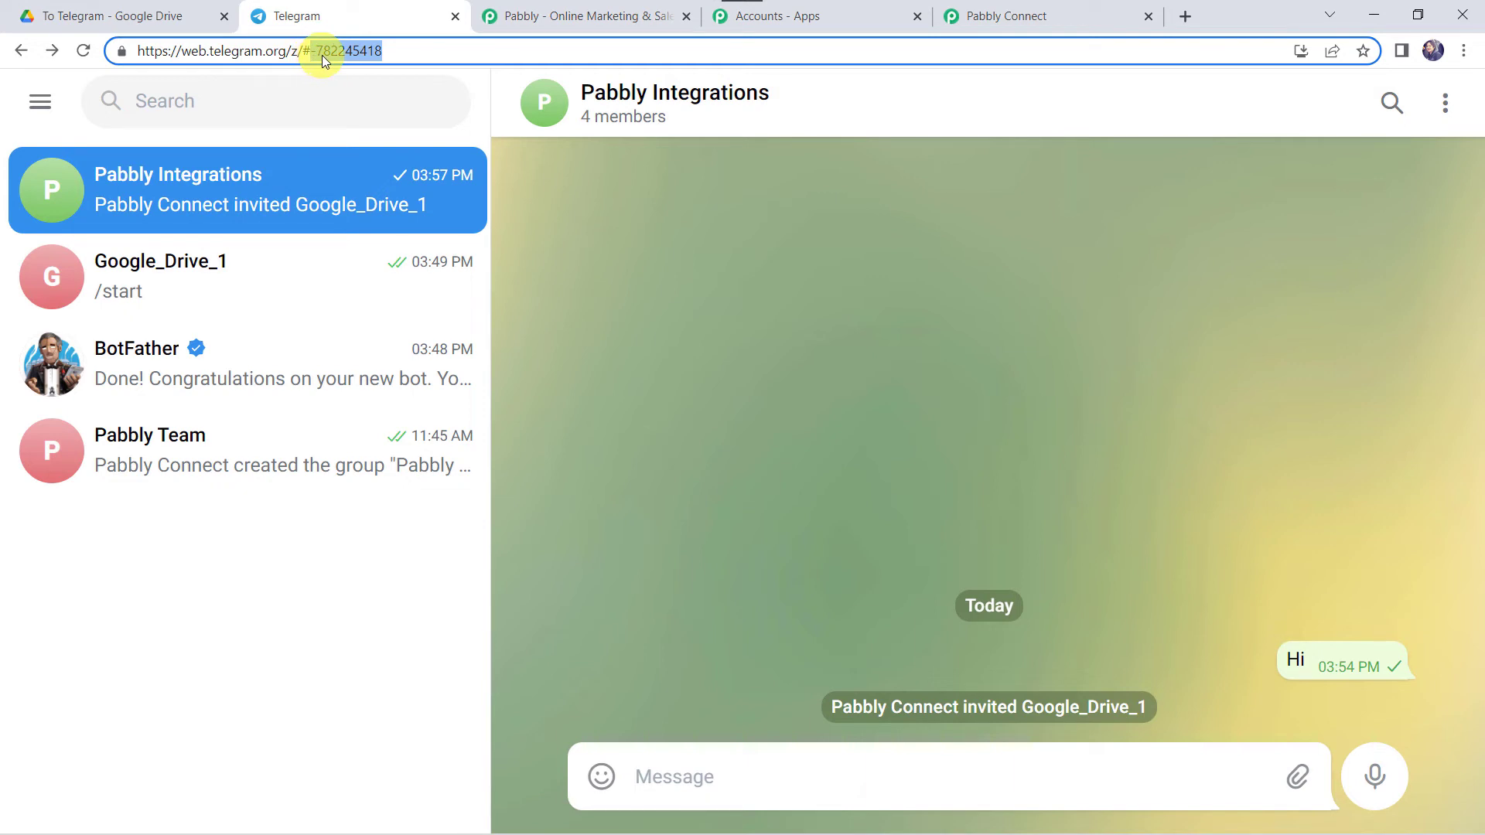
right_click(377, 57)
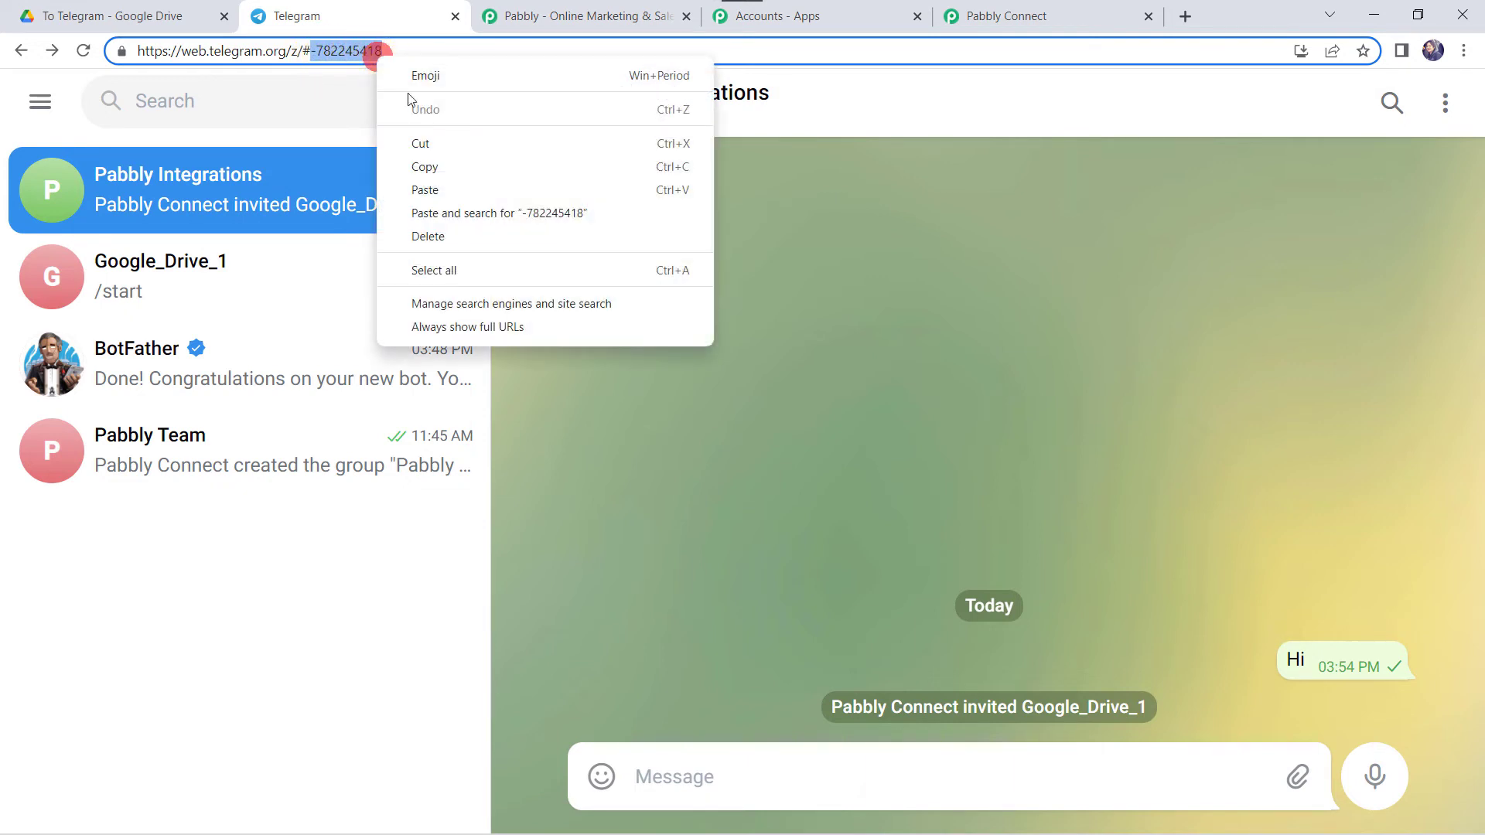
left_click(426, 169)
left_click(1102, 14)
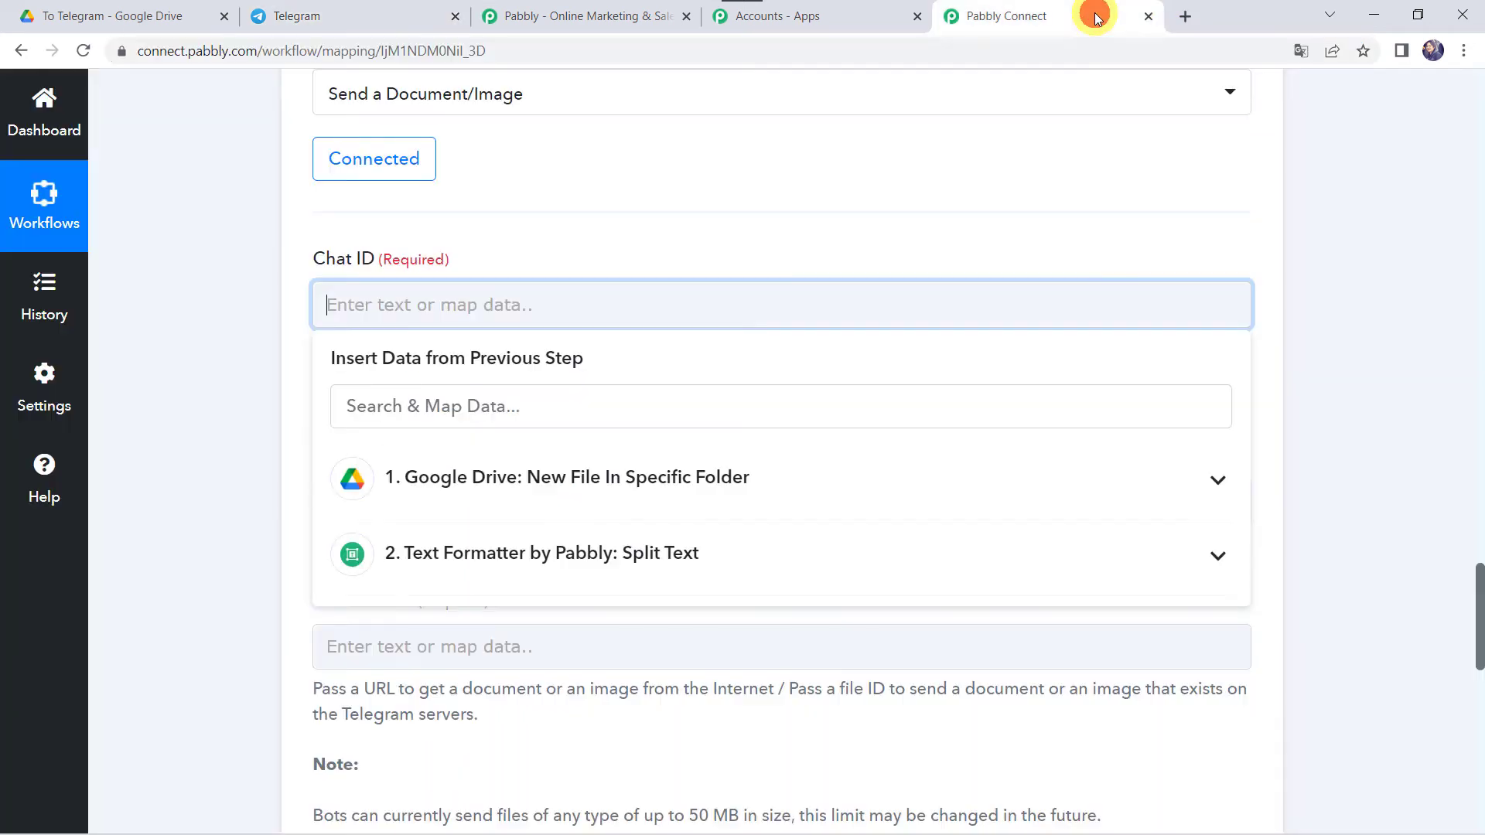
left_click(408, 300)
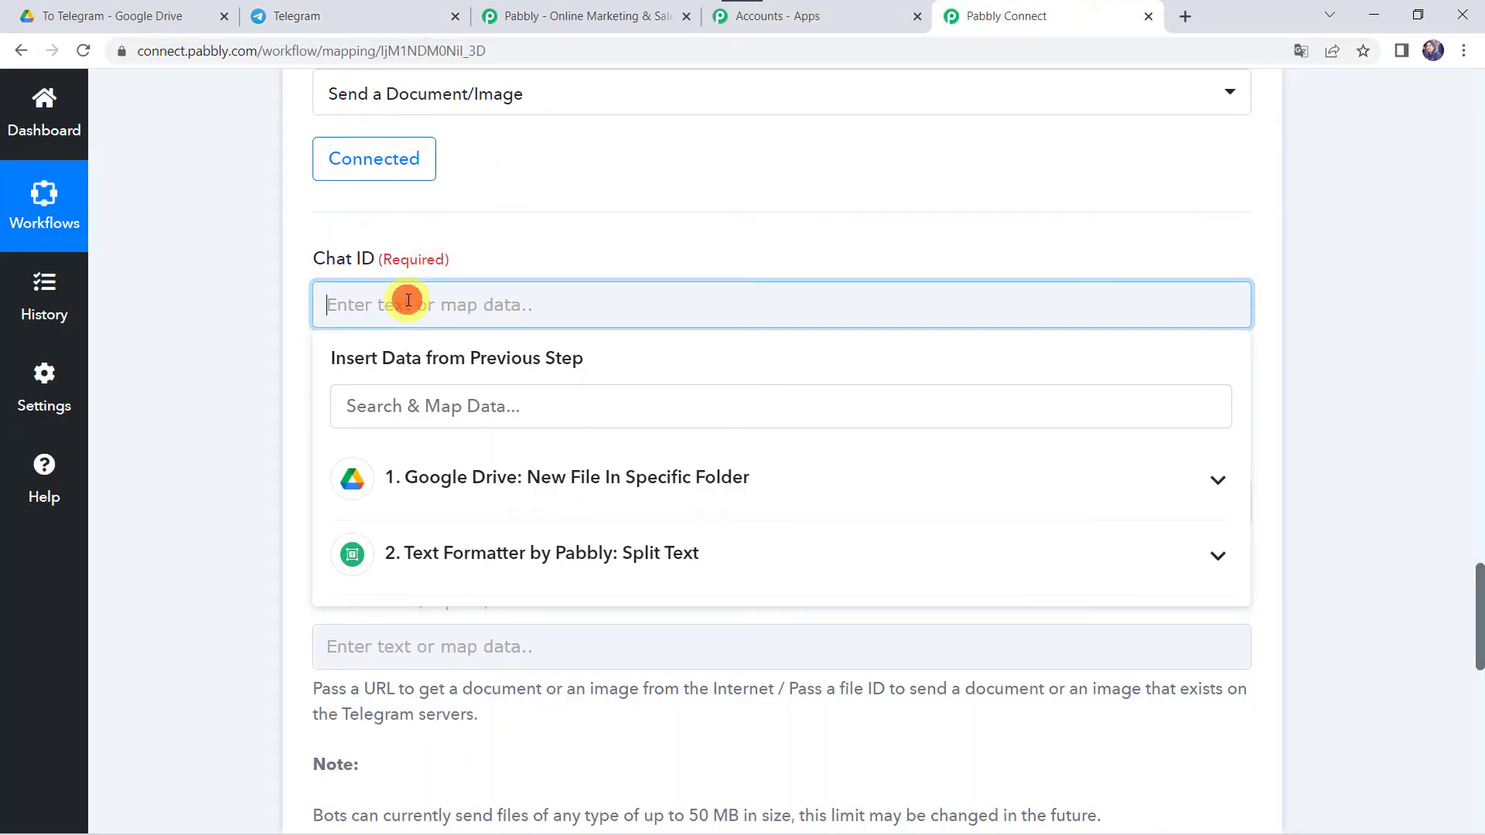
right_click(408, 300)
left_click(457, 452)
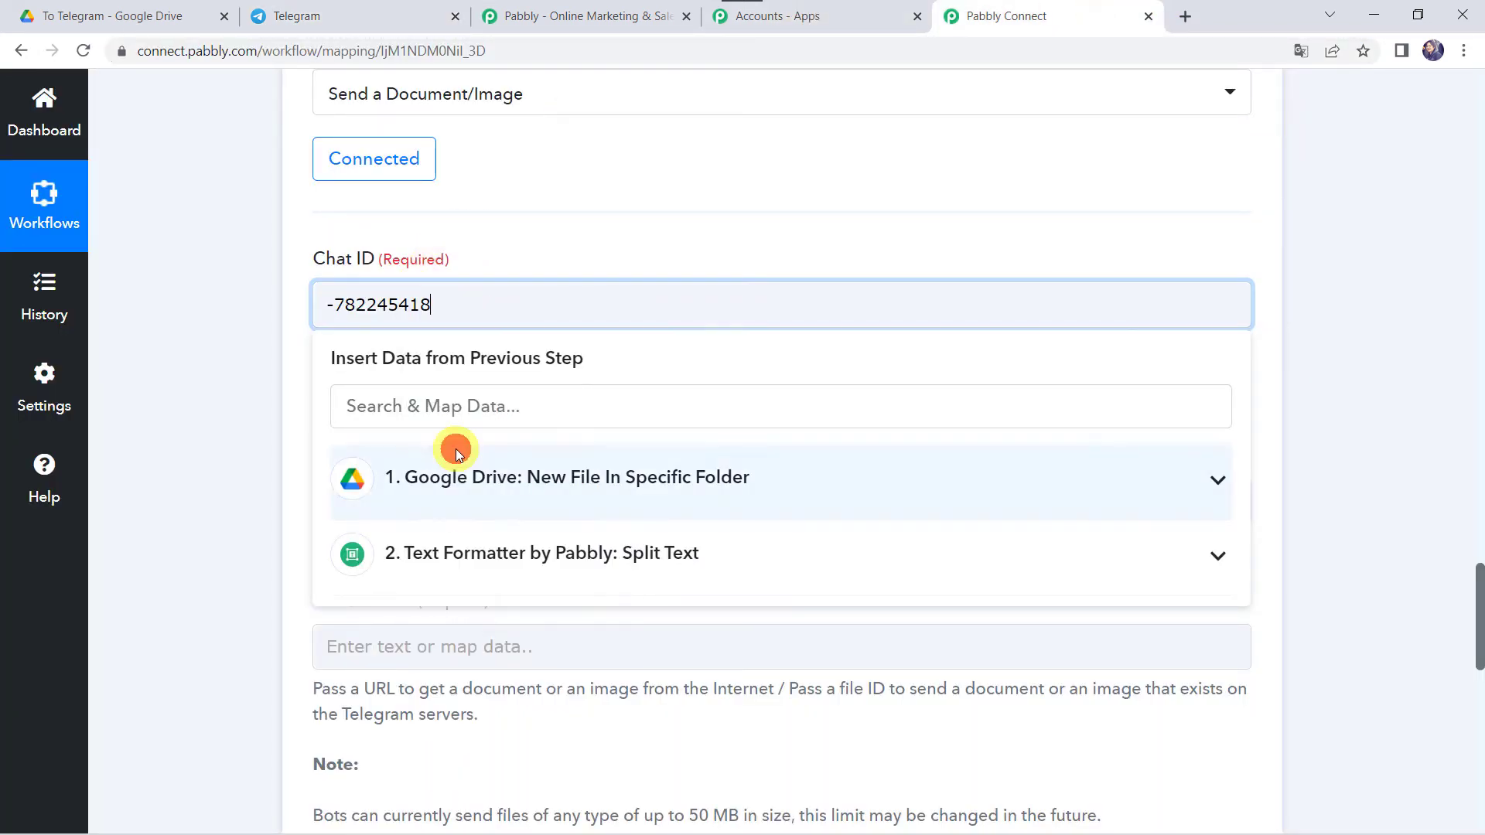
left_click(217, 364)
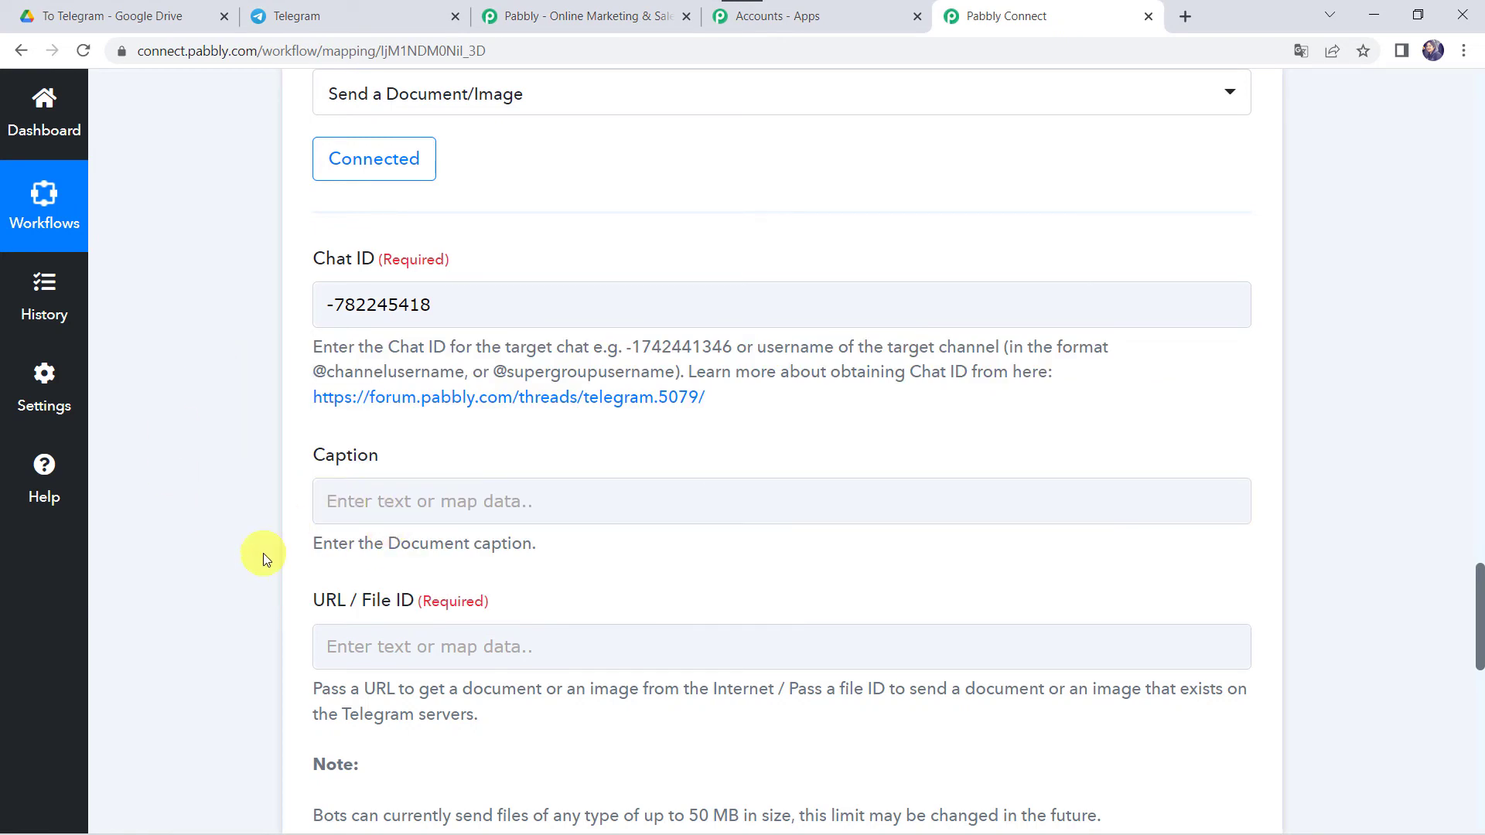
Step: Map the Telegram action's Caption to the Result value of the Text Formatter Split Text step
left_click(362, 649)
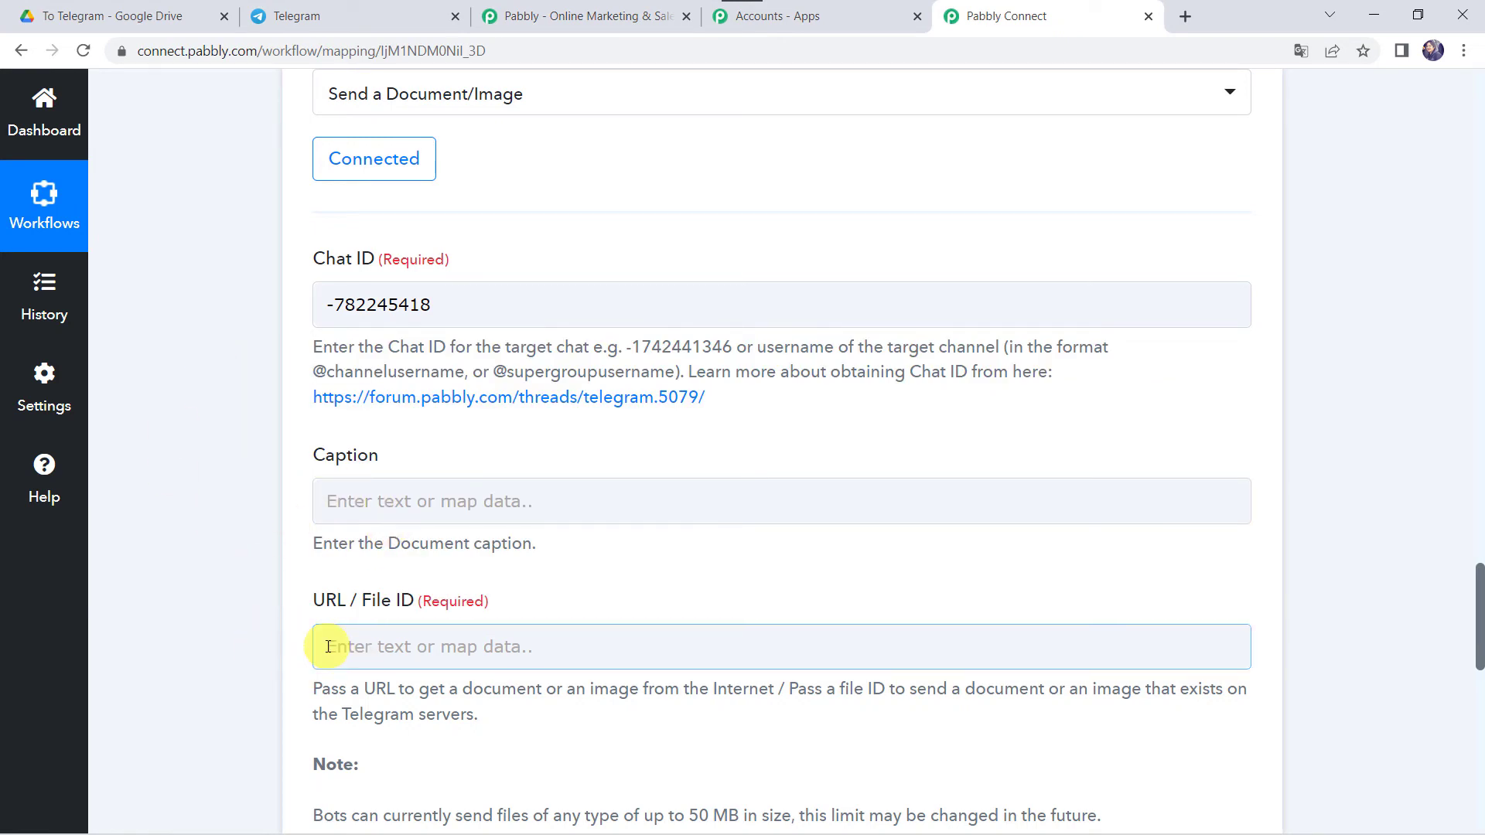
left_click(294, 464)
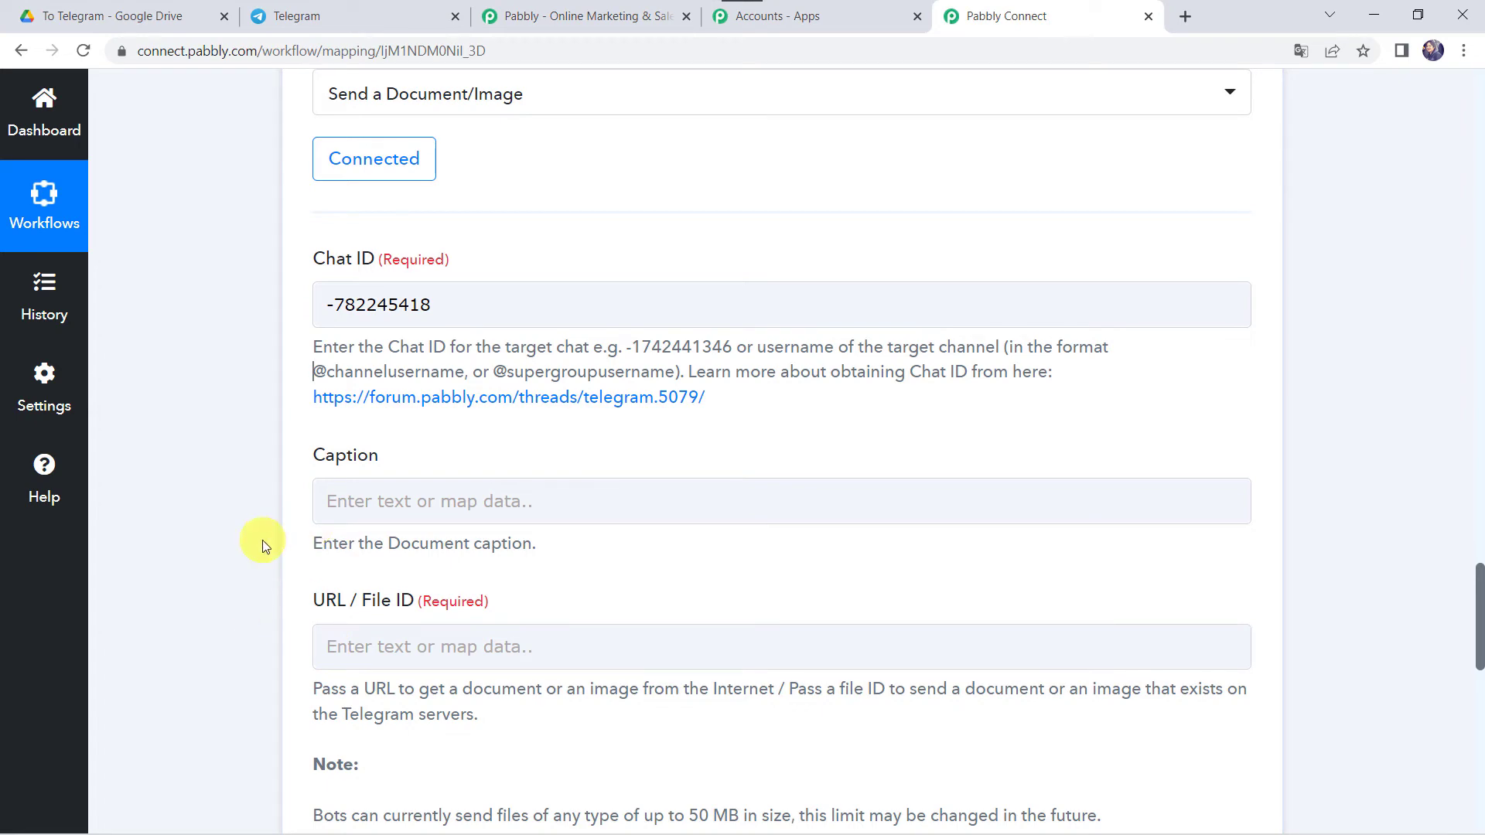
scroll(113, 161, "up", 20)
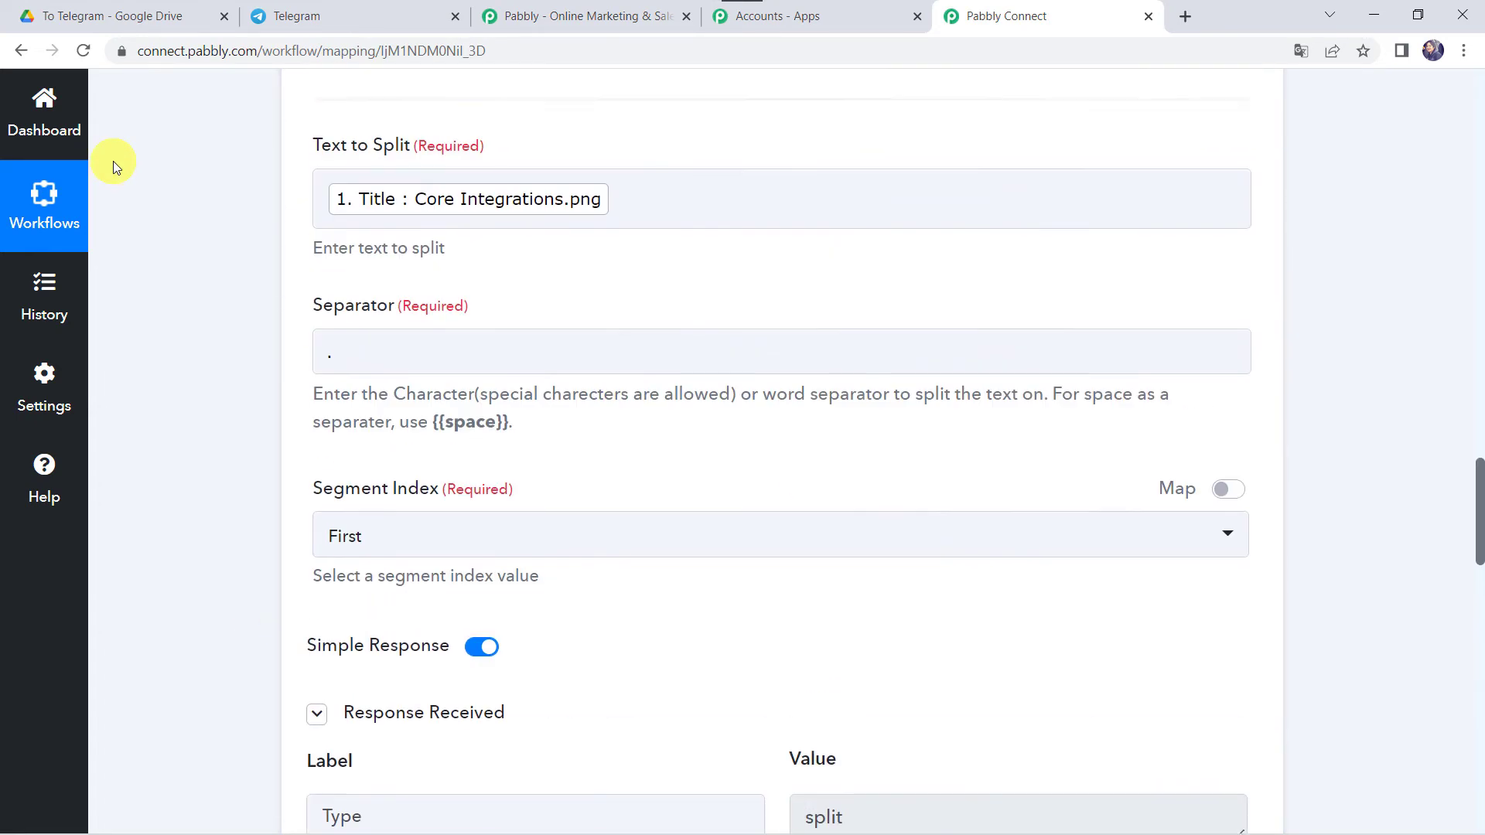
scroll(113, 161, "up", 10)
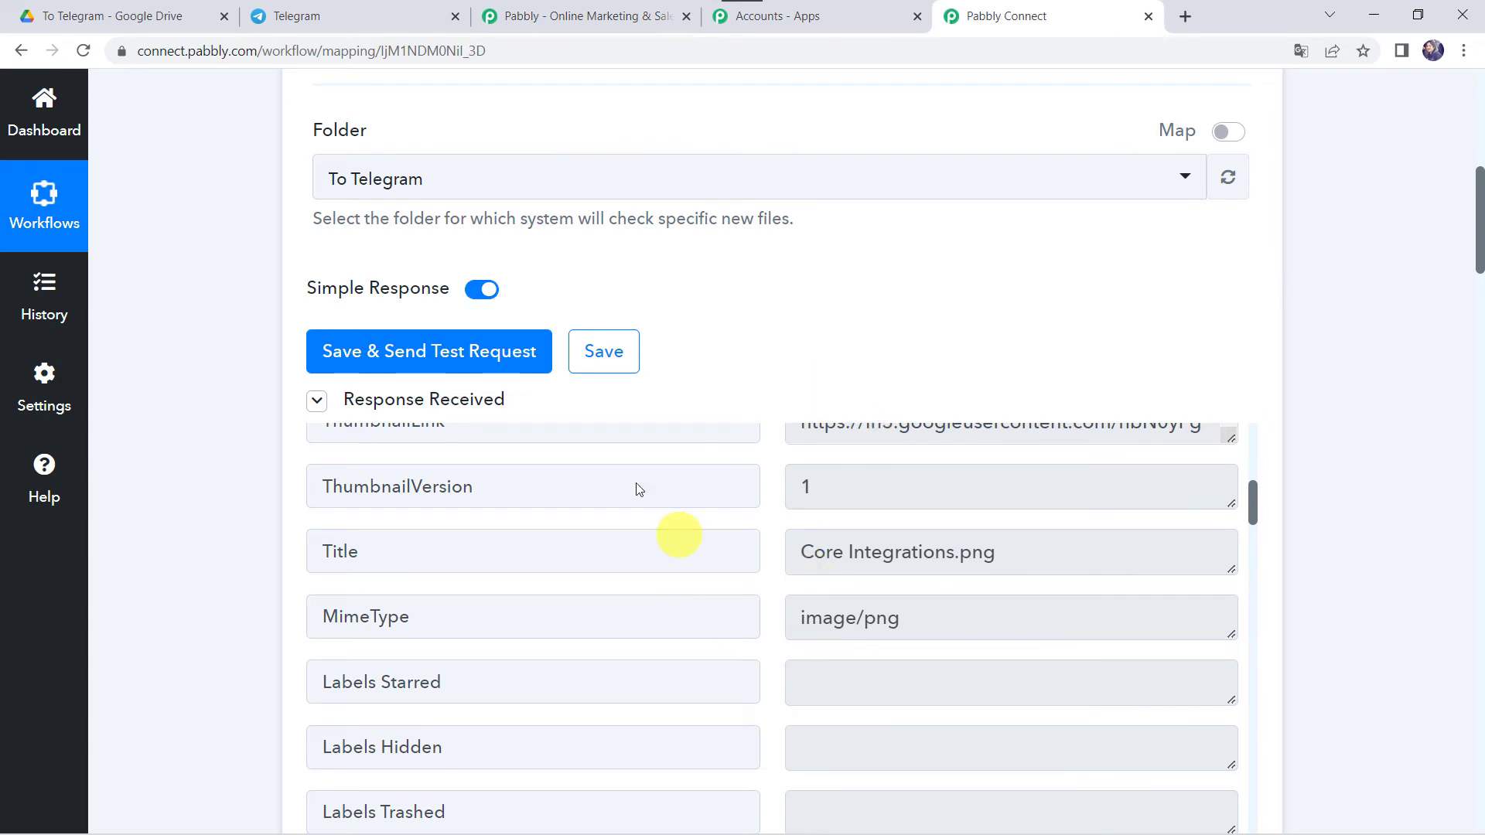
scroll(207, 570, "down", 15)
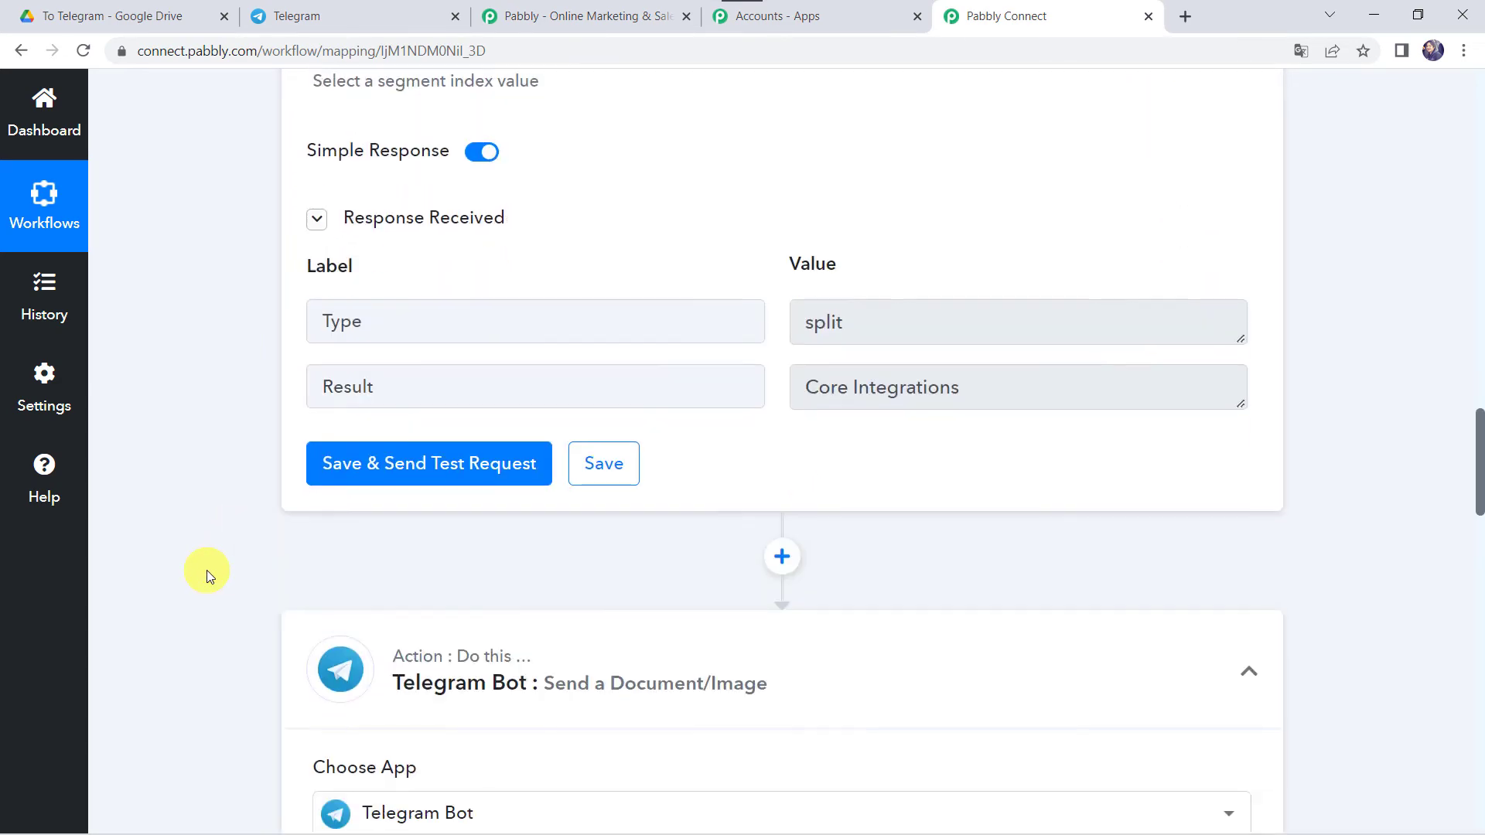
scroll(207, 569, "down", 10)
left_click(368, 225)
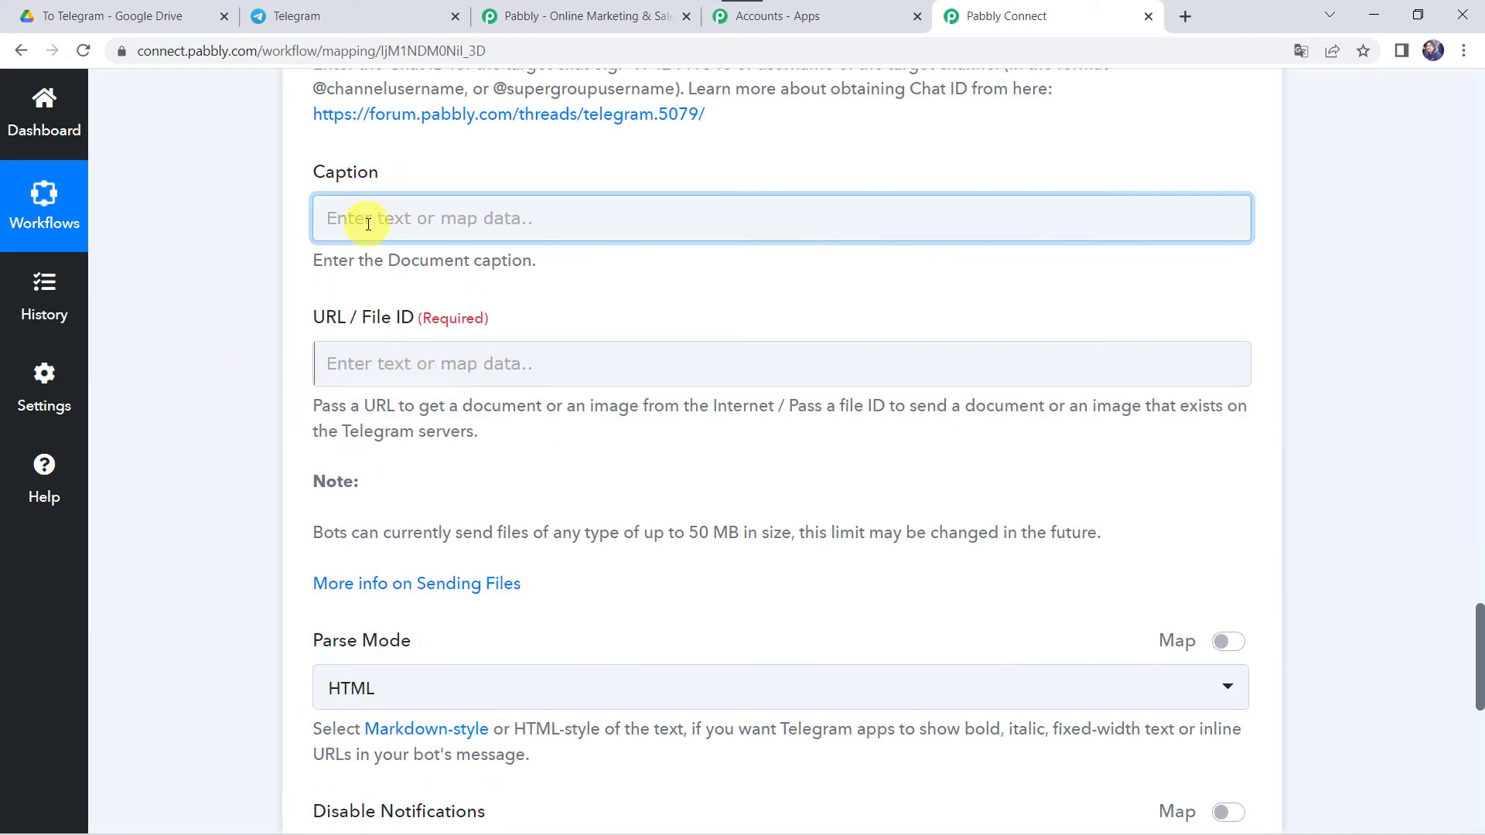
left_click(369, 224)
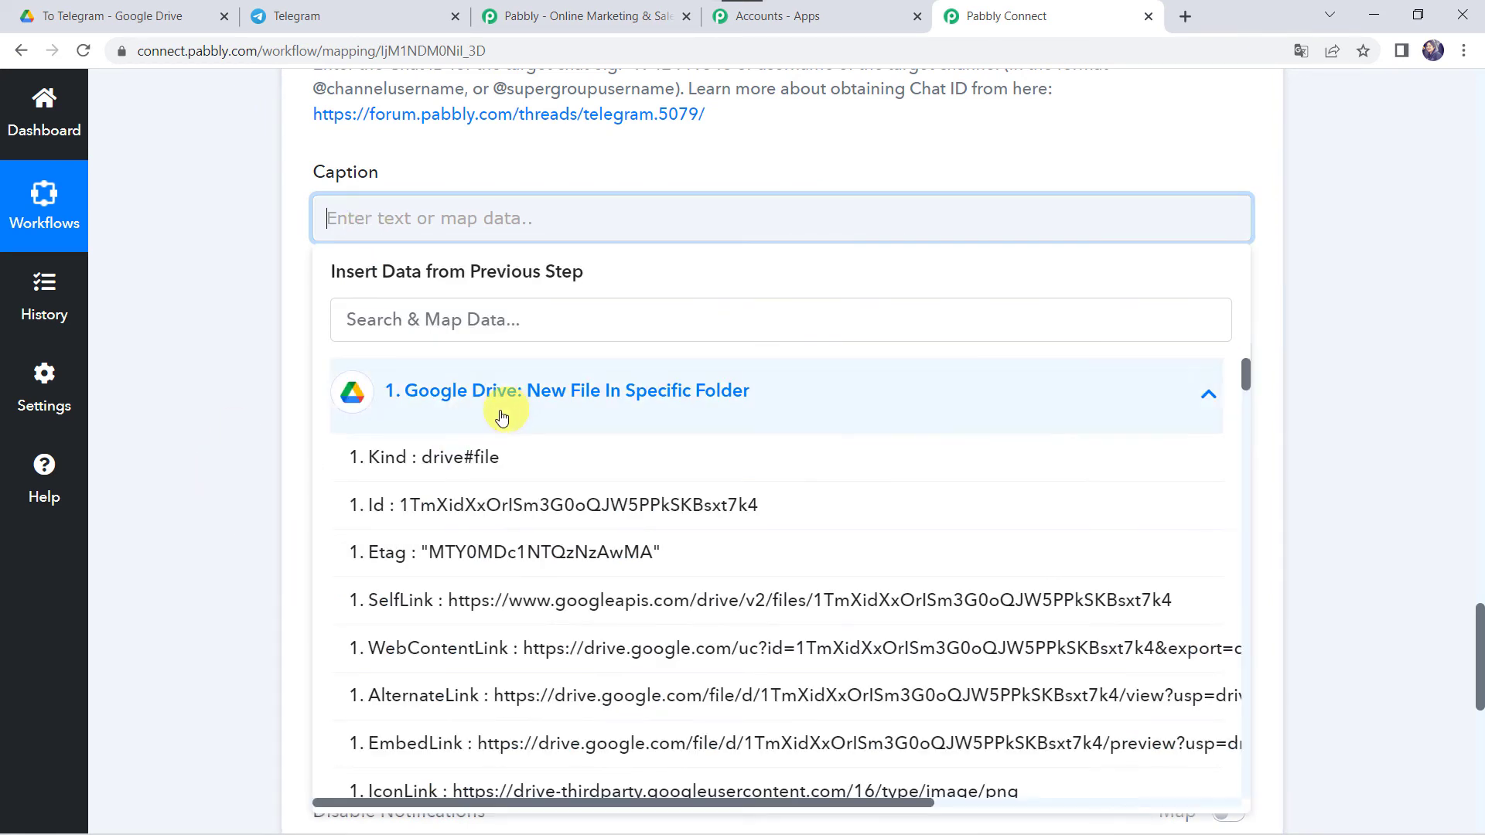
left_click(495, 411)
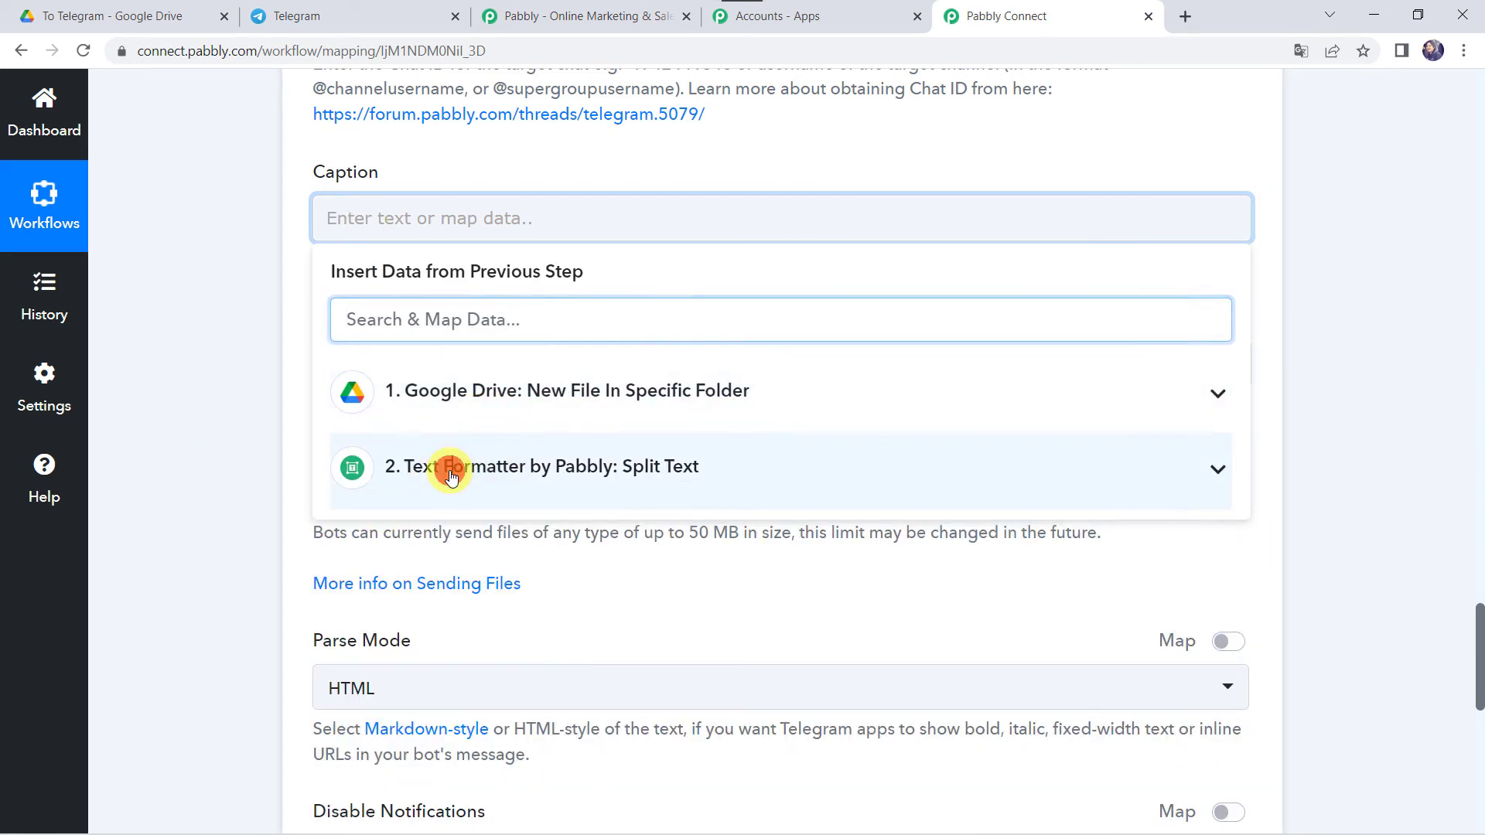
left_click(451, 475)
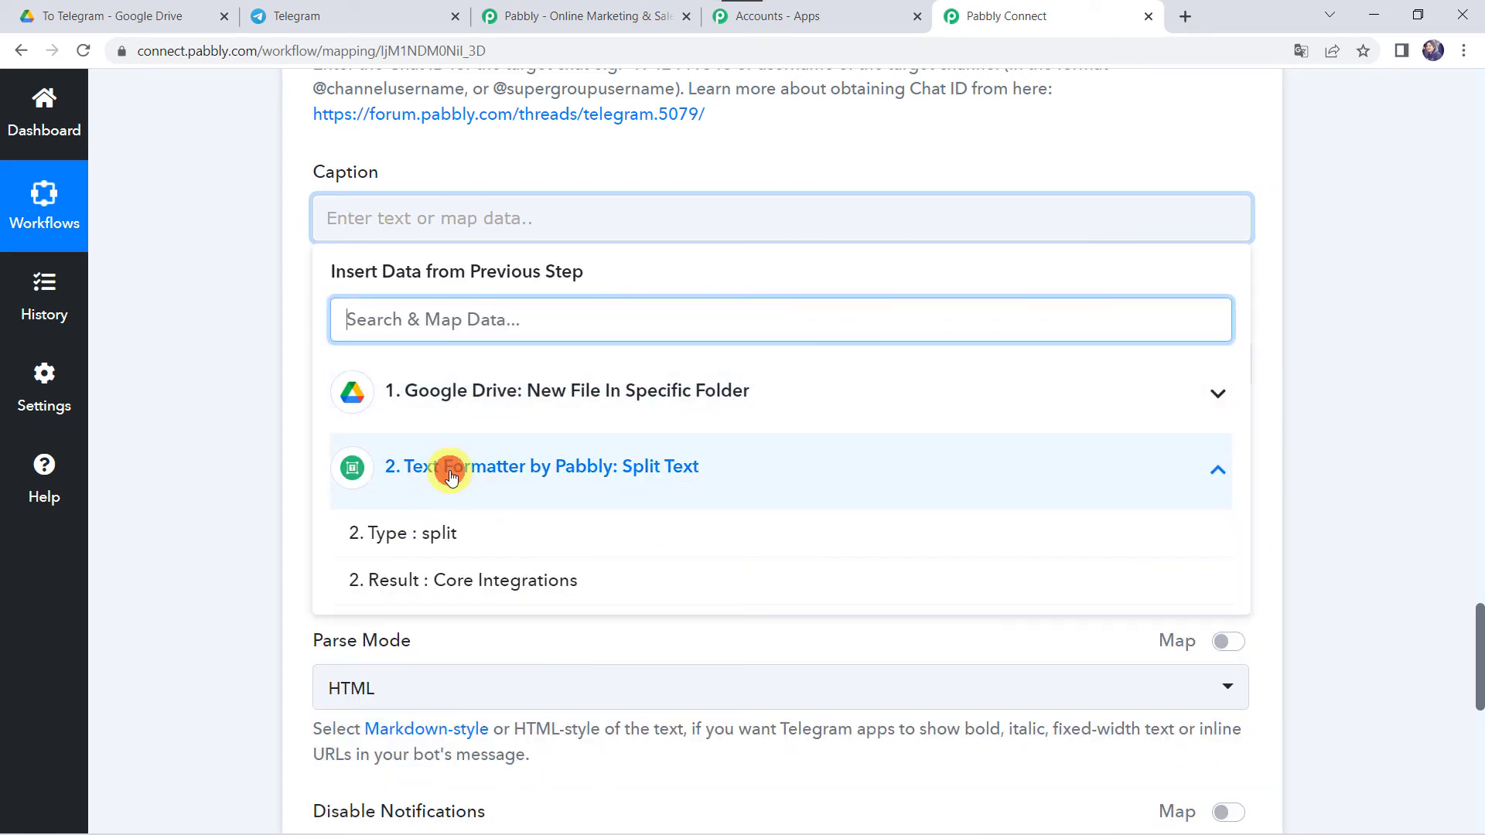
left_click(505, 581)
left_click(239, 397)
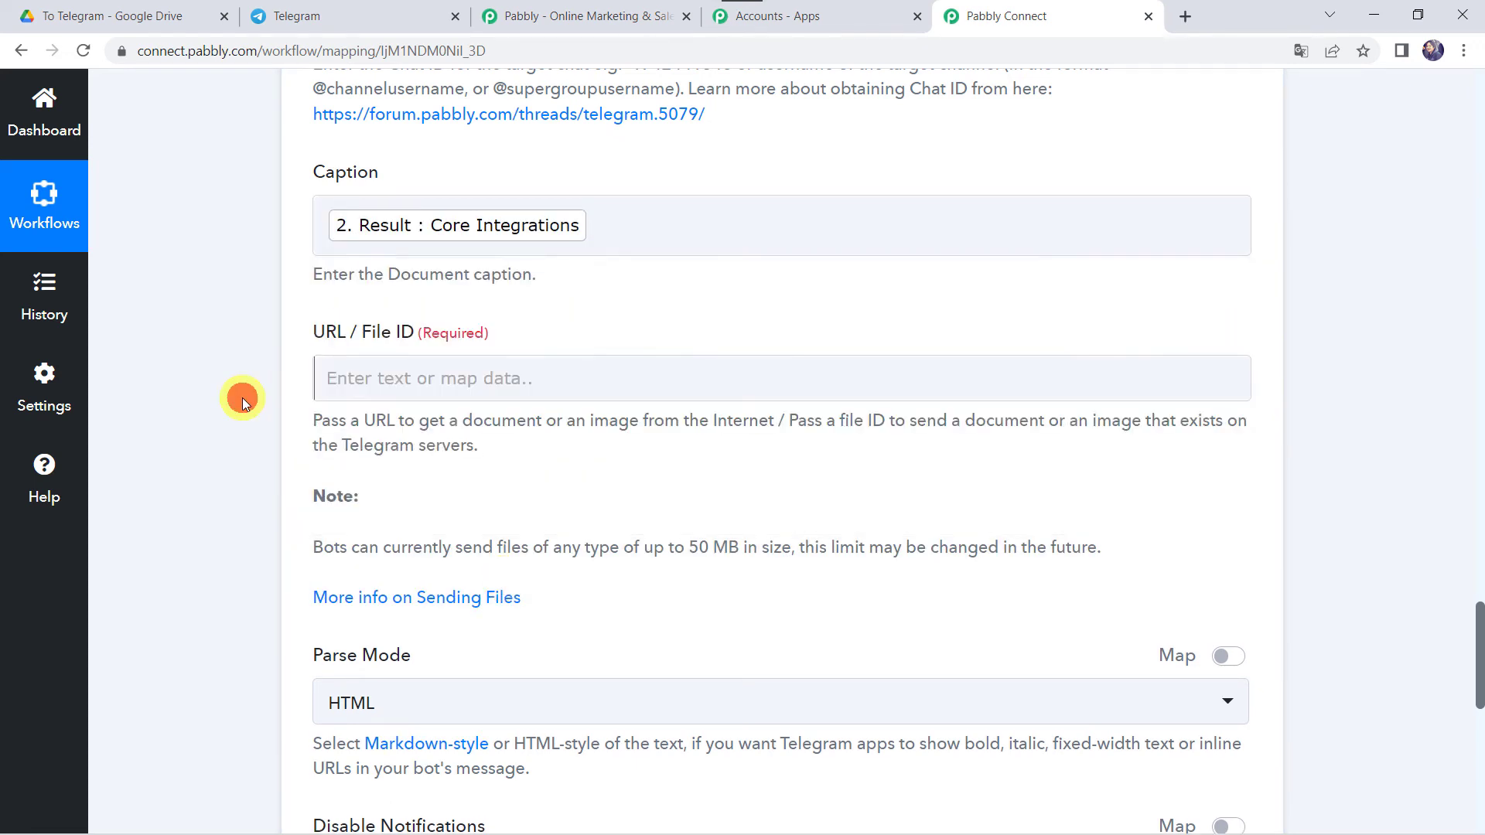
Step: Map the URL / File ID field to the WebContentLink value of the Google Drive New File In Specific Folder step
left_click(375, 377)
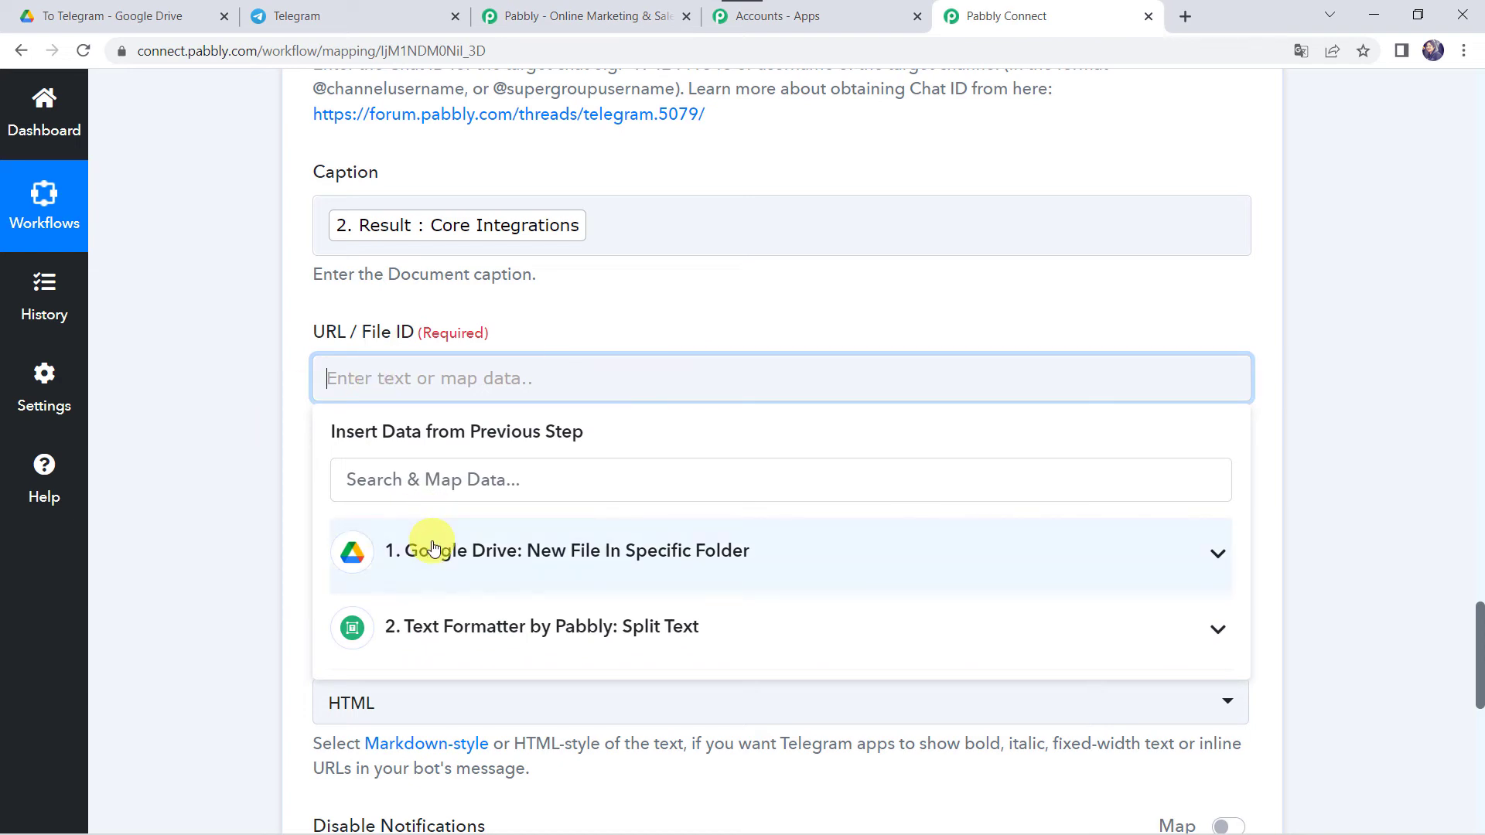
left_click(433, 548)
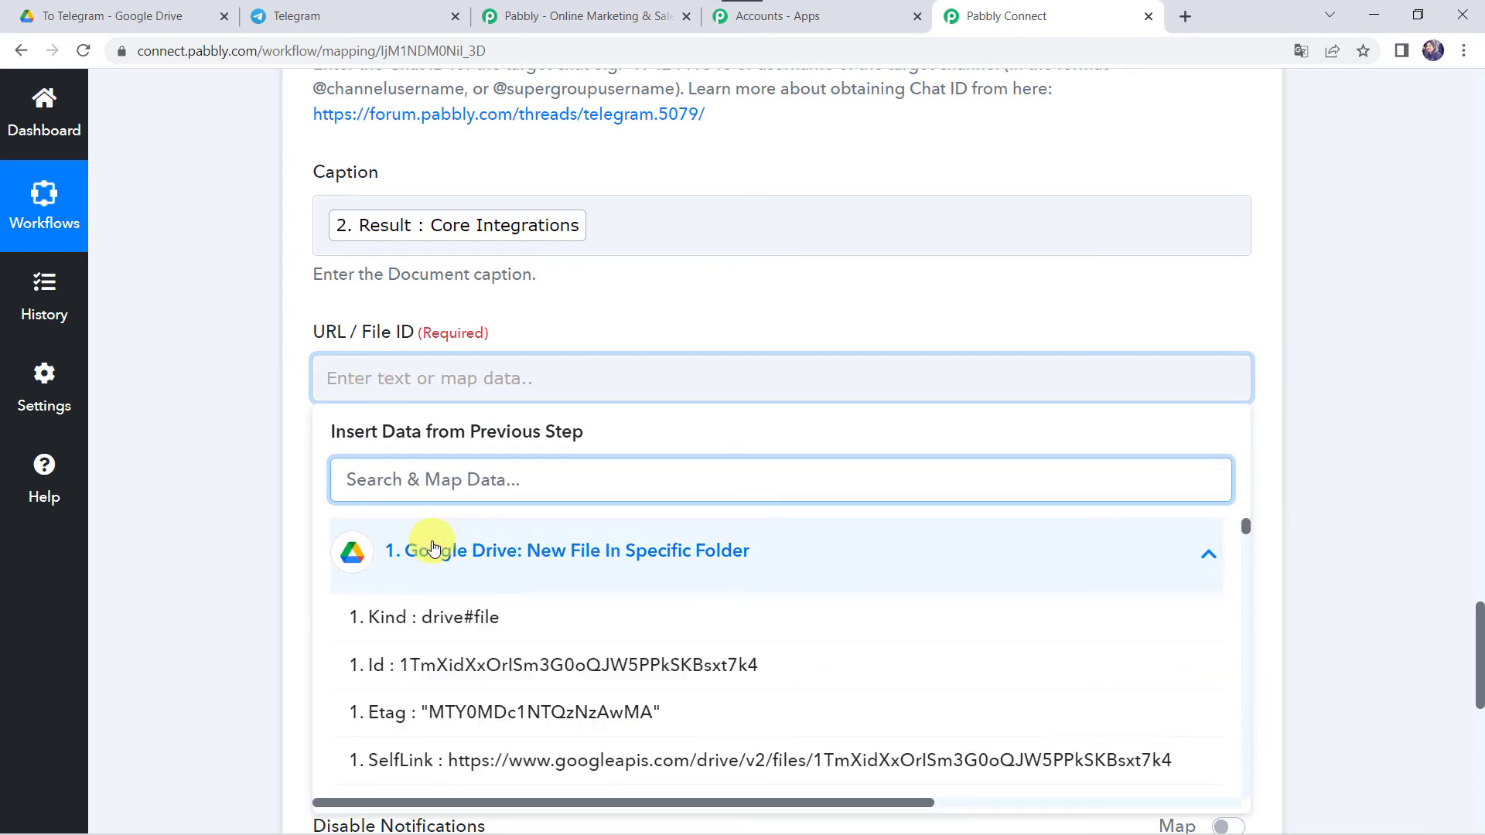
scroll(445, 603, "down", 2)
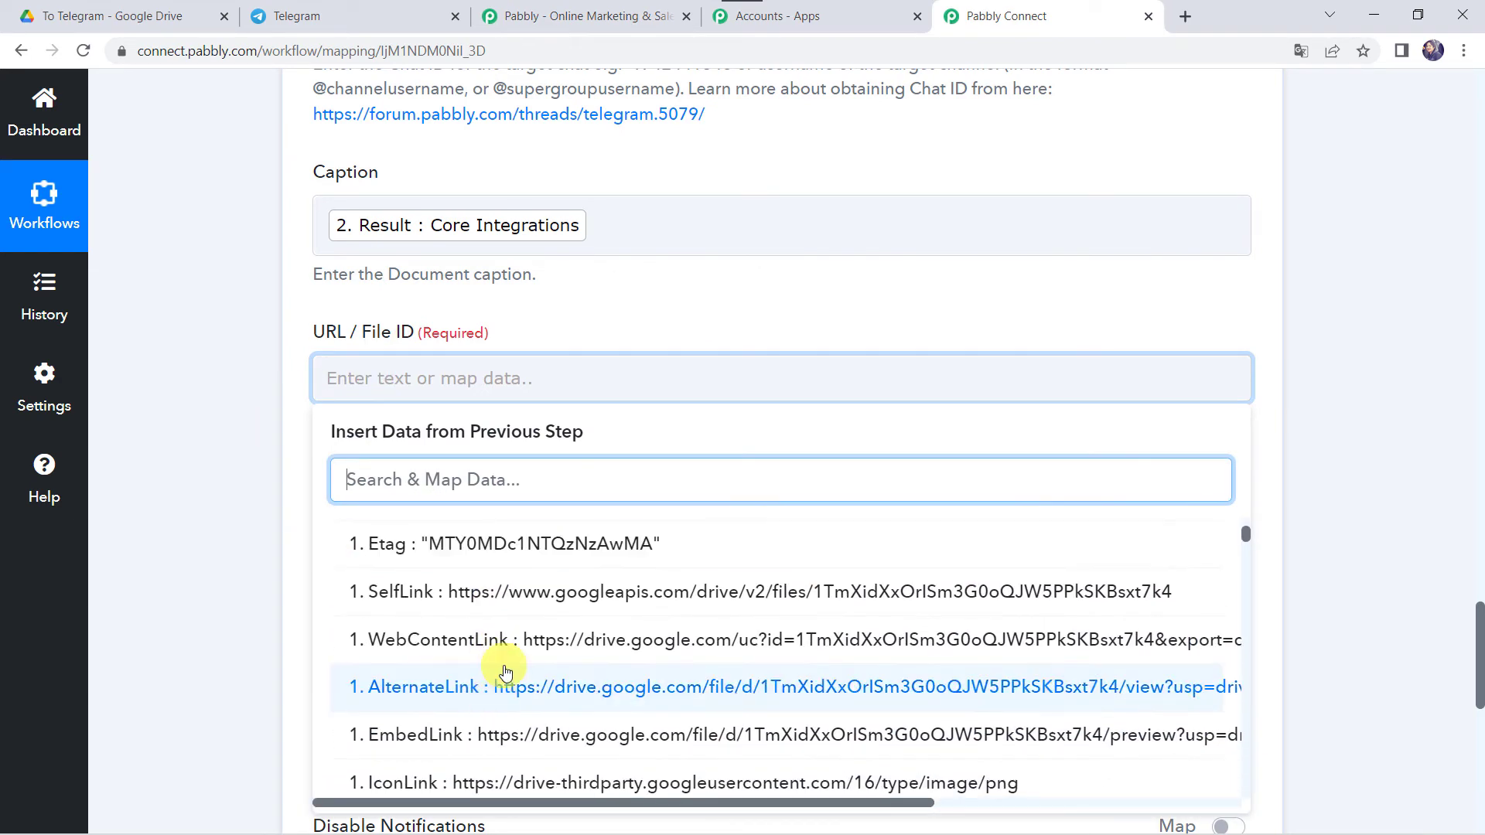
left_click(514, 642)
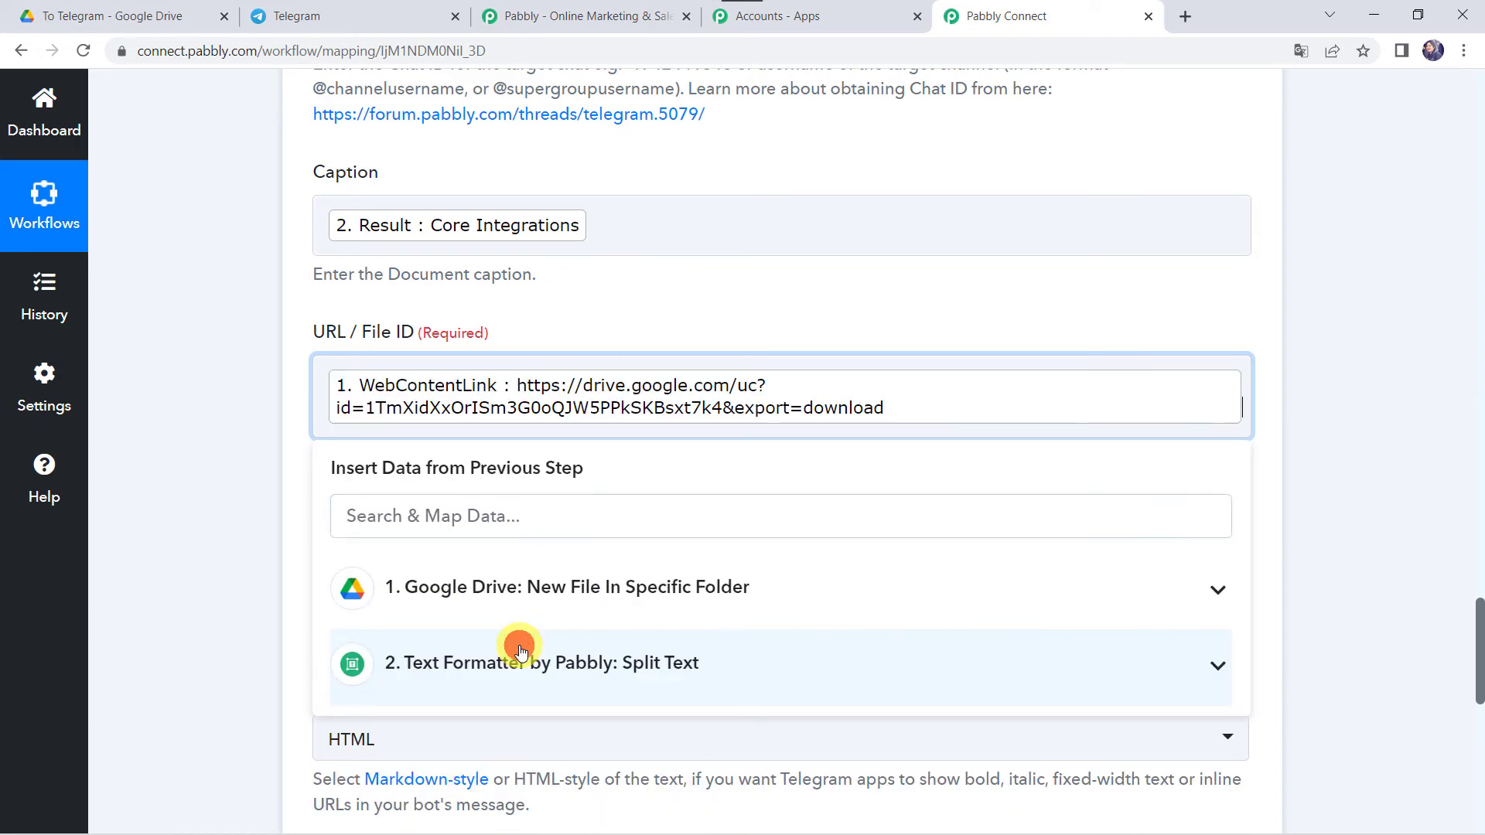
left_click(262, 480)
Step: Select HTML as the Telegram action's Parse Mode and No for Disable Notifications
scroll(262, 479, "down", 3)
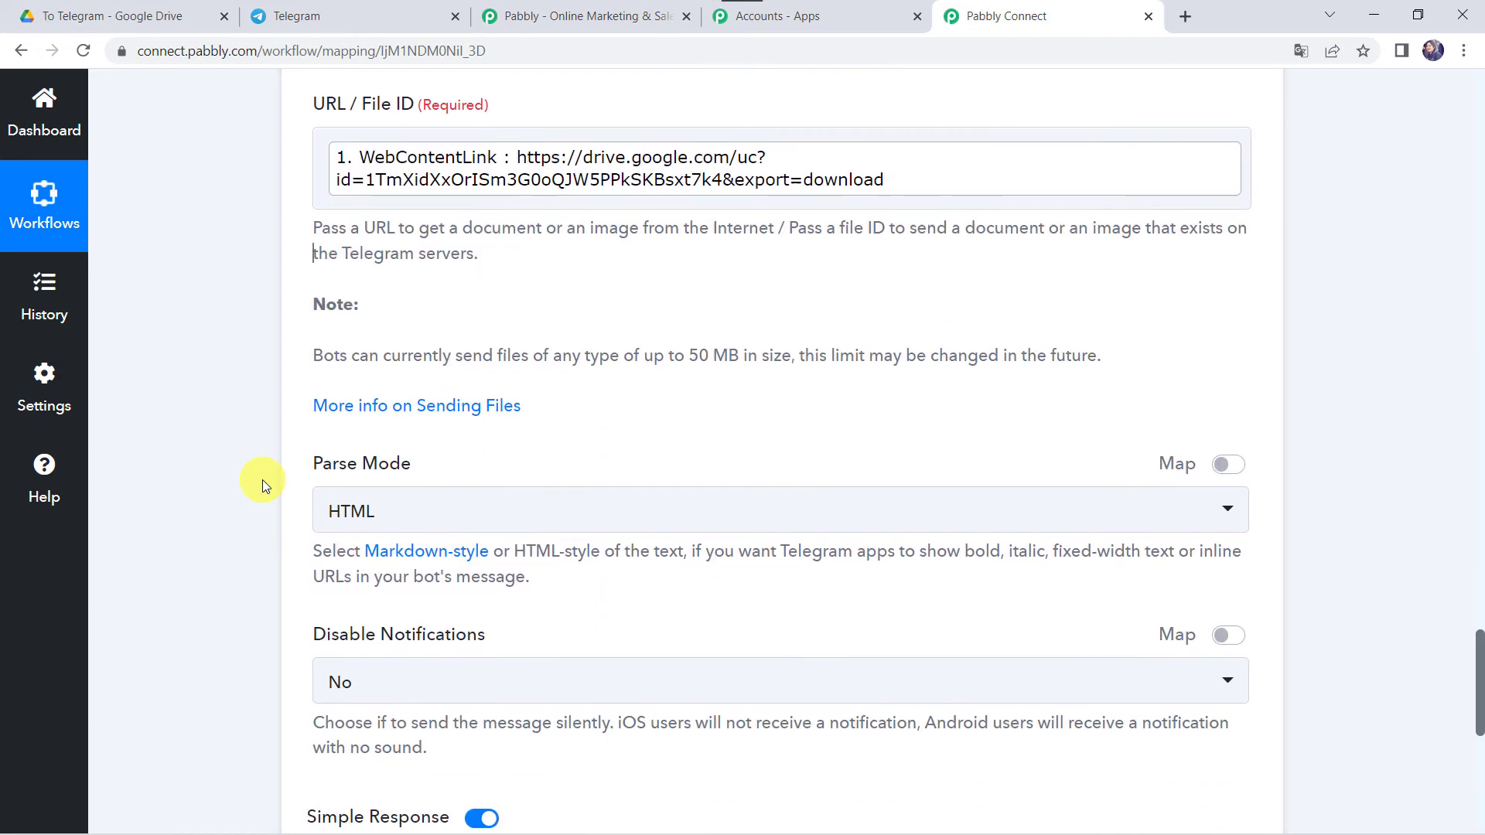
scroll(263, 479, "down", 3)
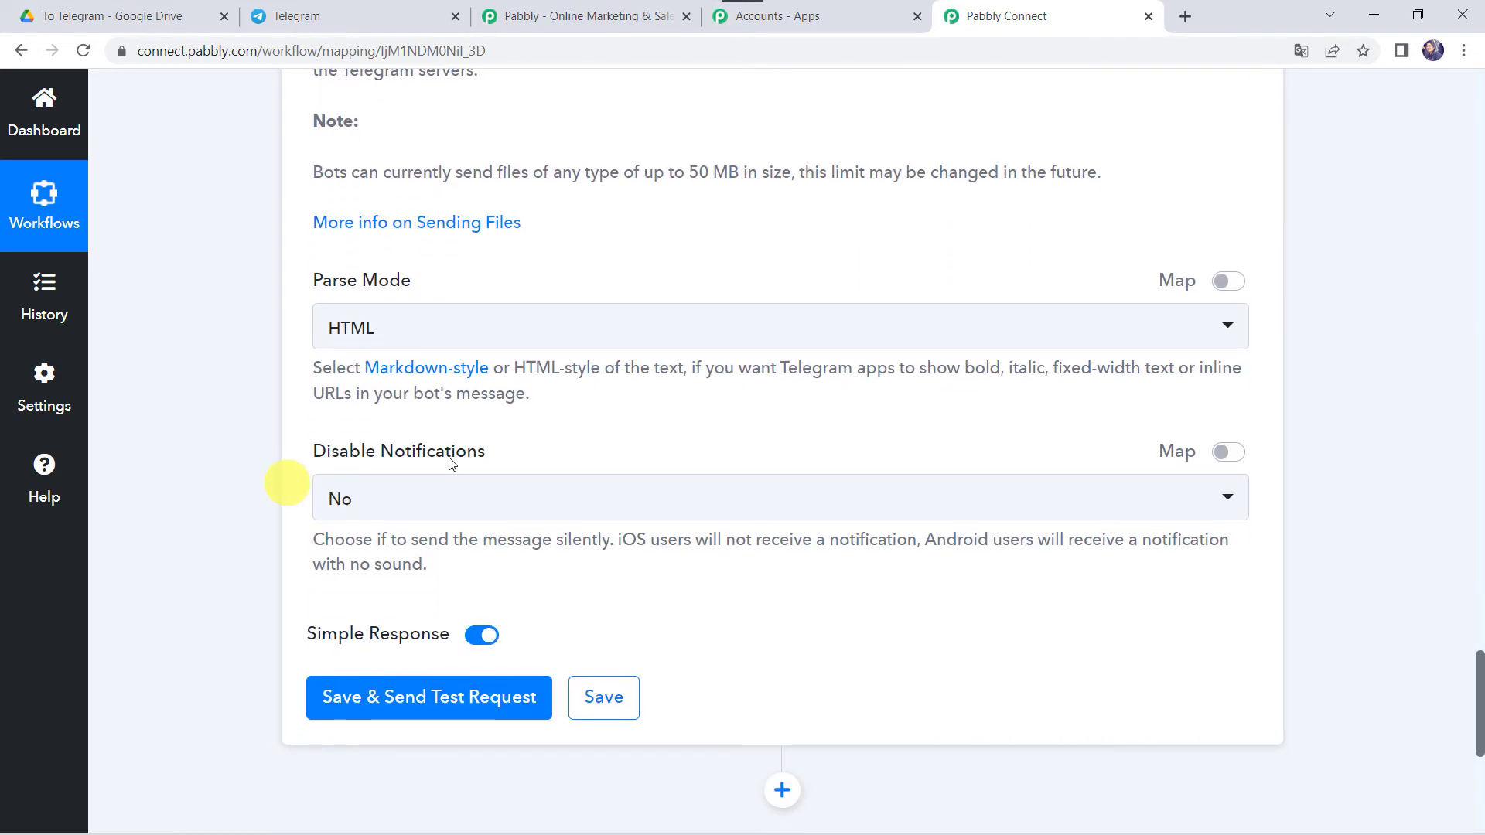
left_click(434, 343)
left_click(385, 431)
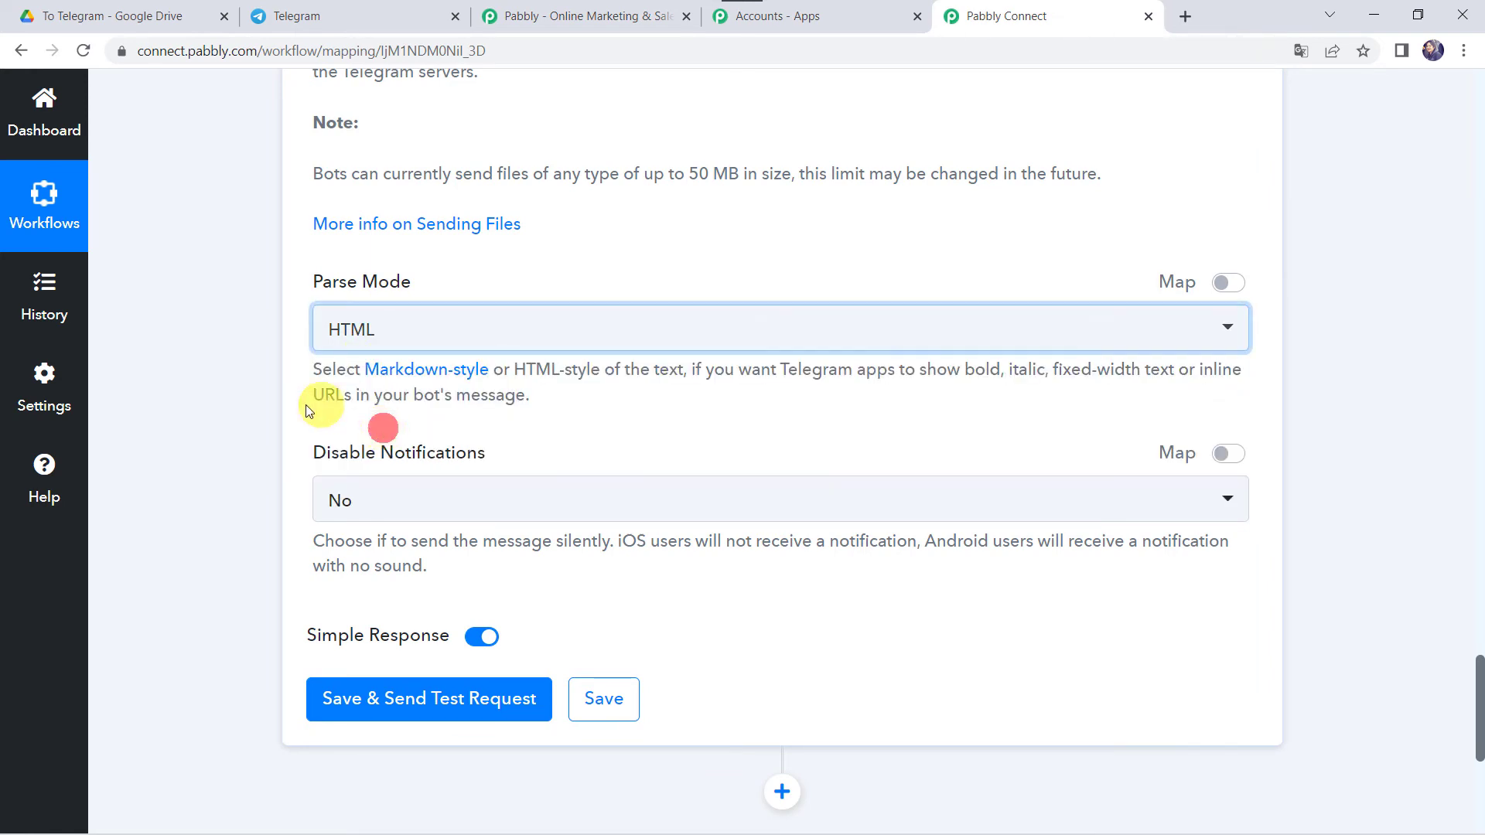
left_click(385, 510)
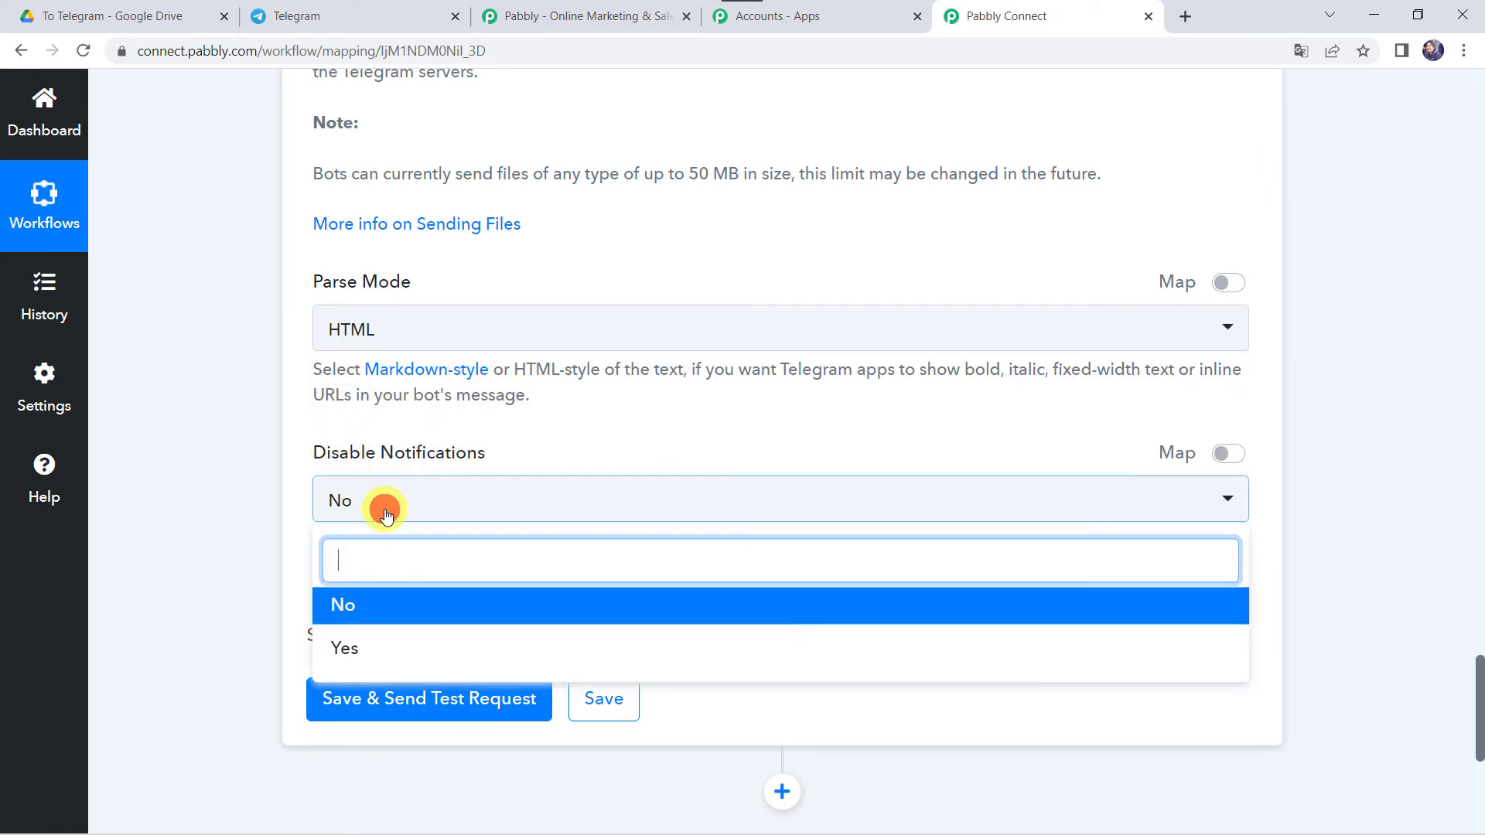
left_click(395, 605)
left_click(224, 516)
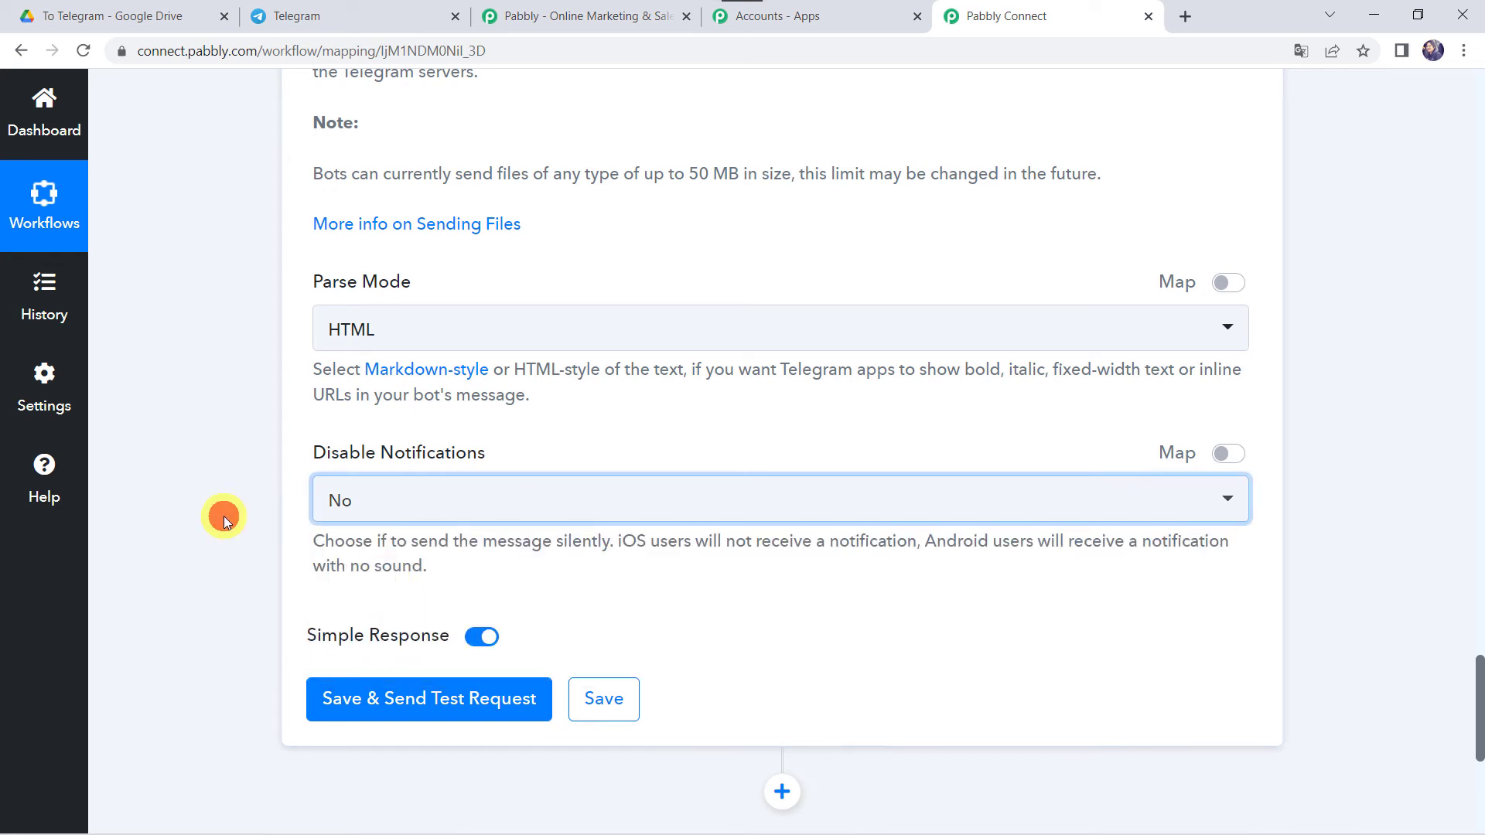
Step: Save the Telegram Bot action, send a test request, and review the received response
left_click(414, 699)
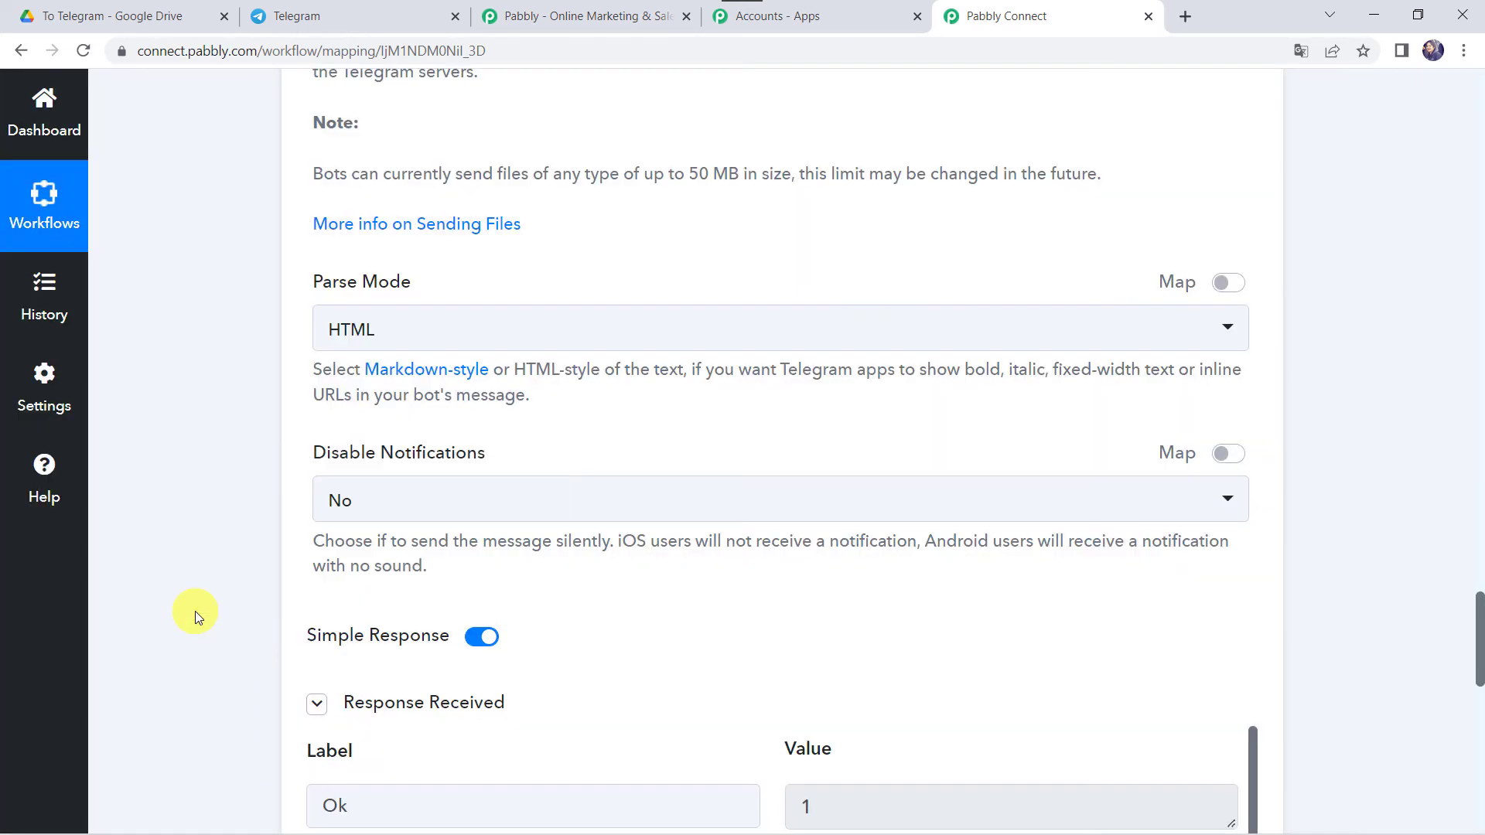
scroll(195, 611, "down", 2)
scroll(195, 611, "down", 3)
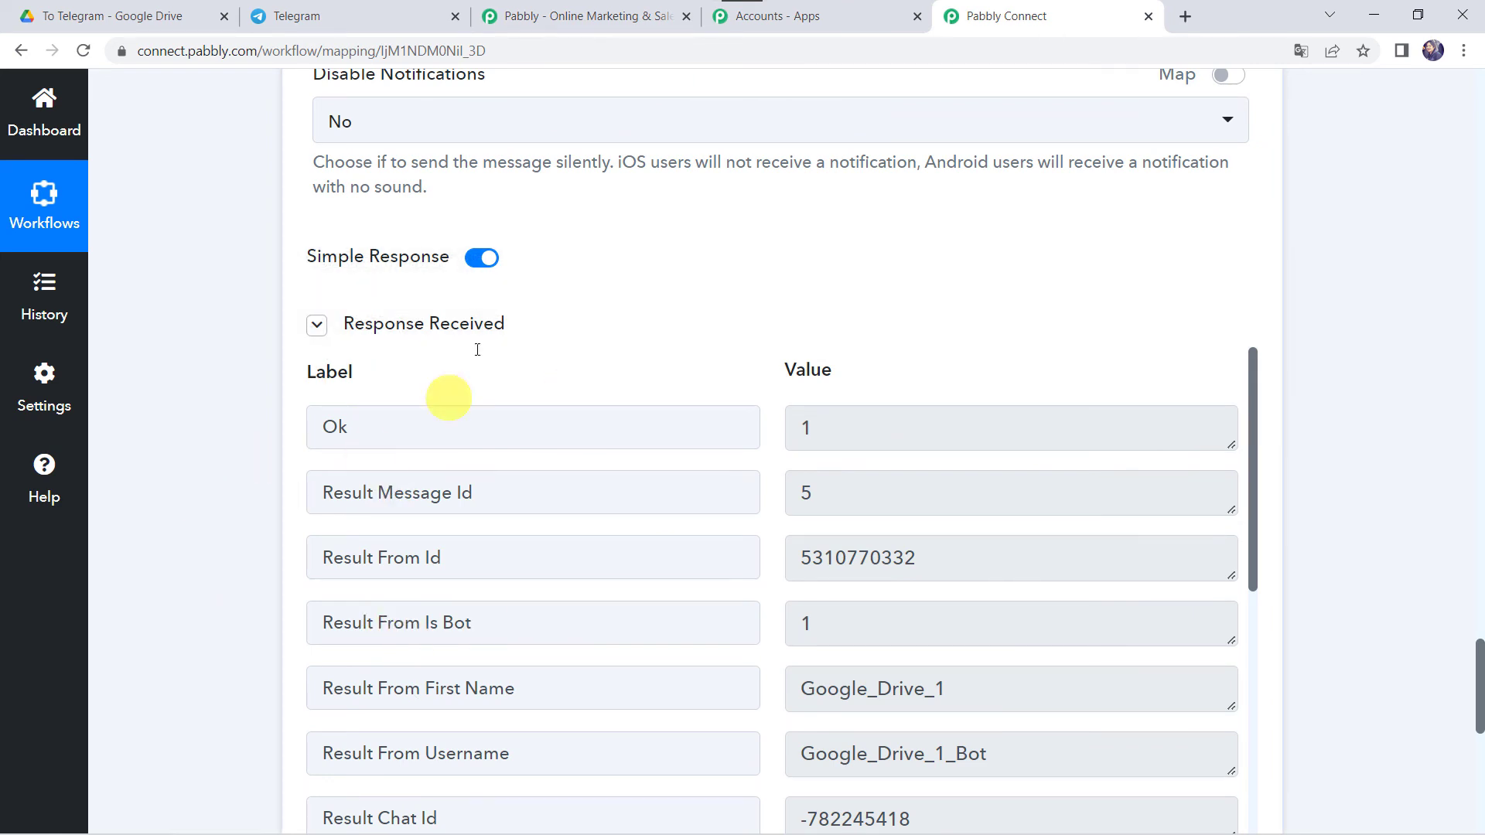
Step: Check the Pabbly Integrations group in Telegram for the test file, preview the Core Integrations image, and close the preview
left_click(362, 12)
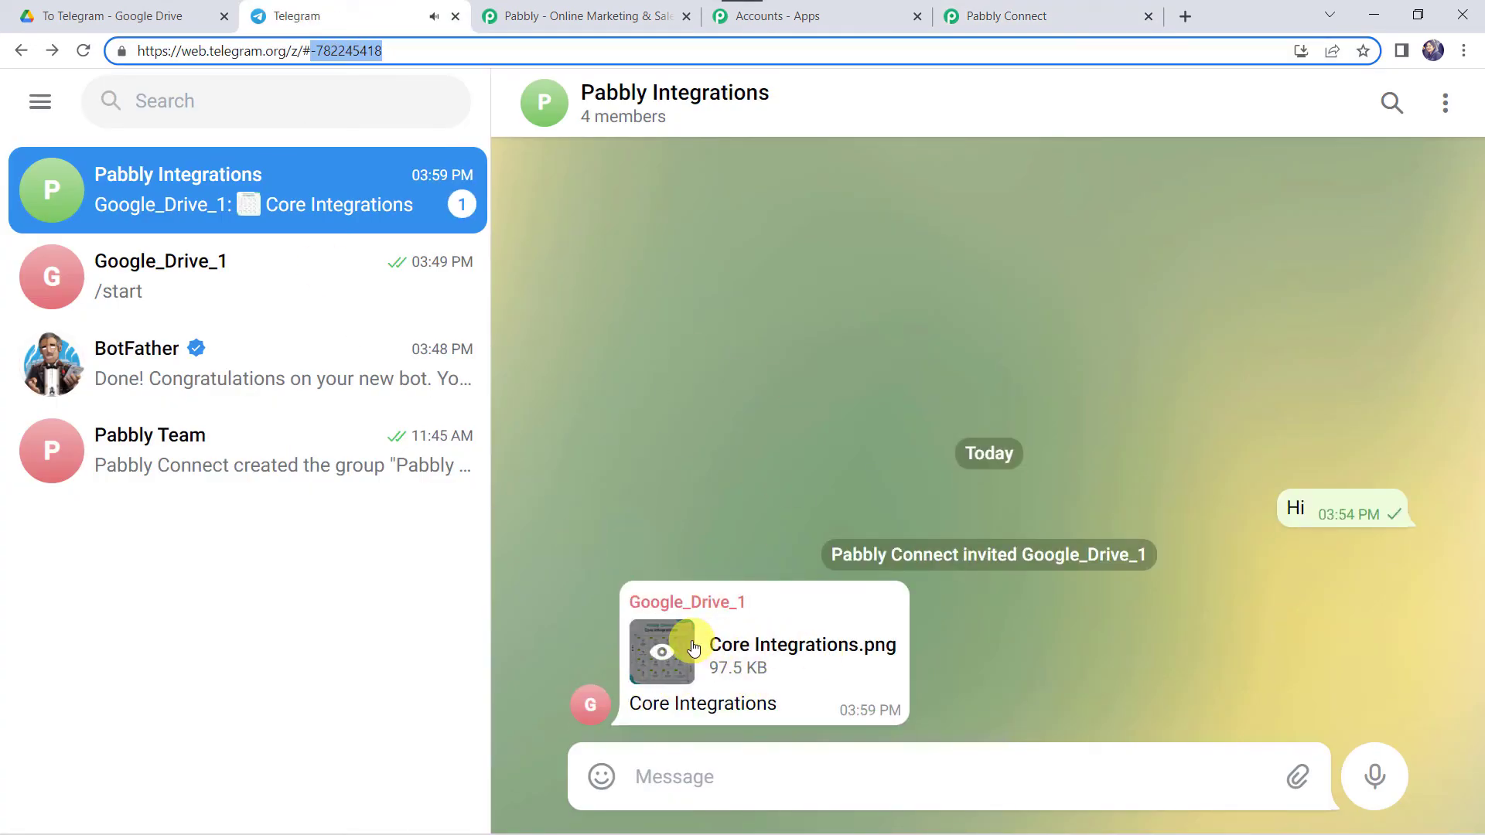
left_click(693, 648)
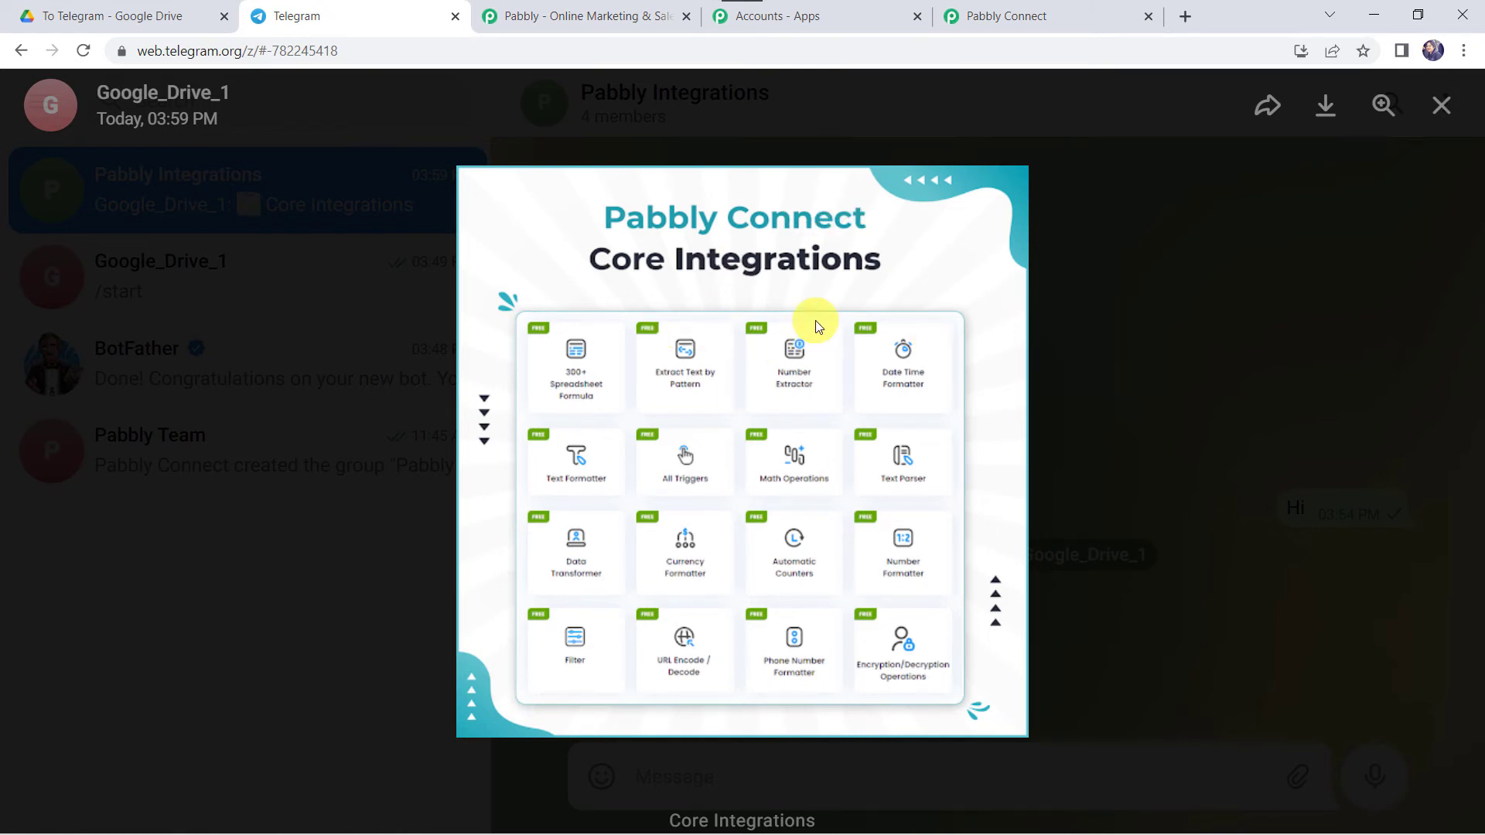
left_click(1443, 107)
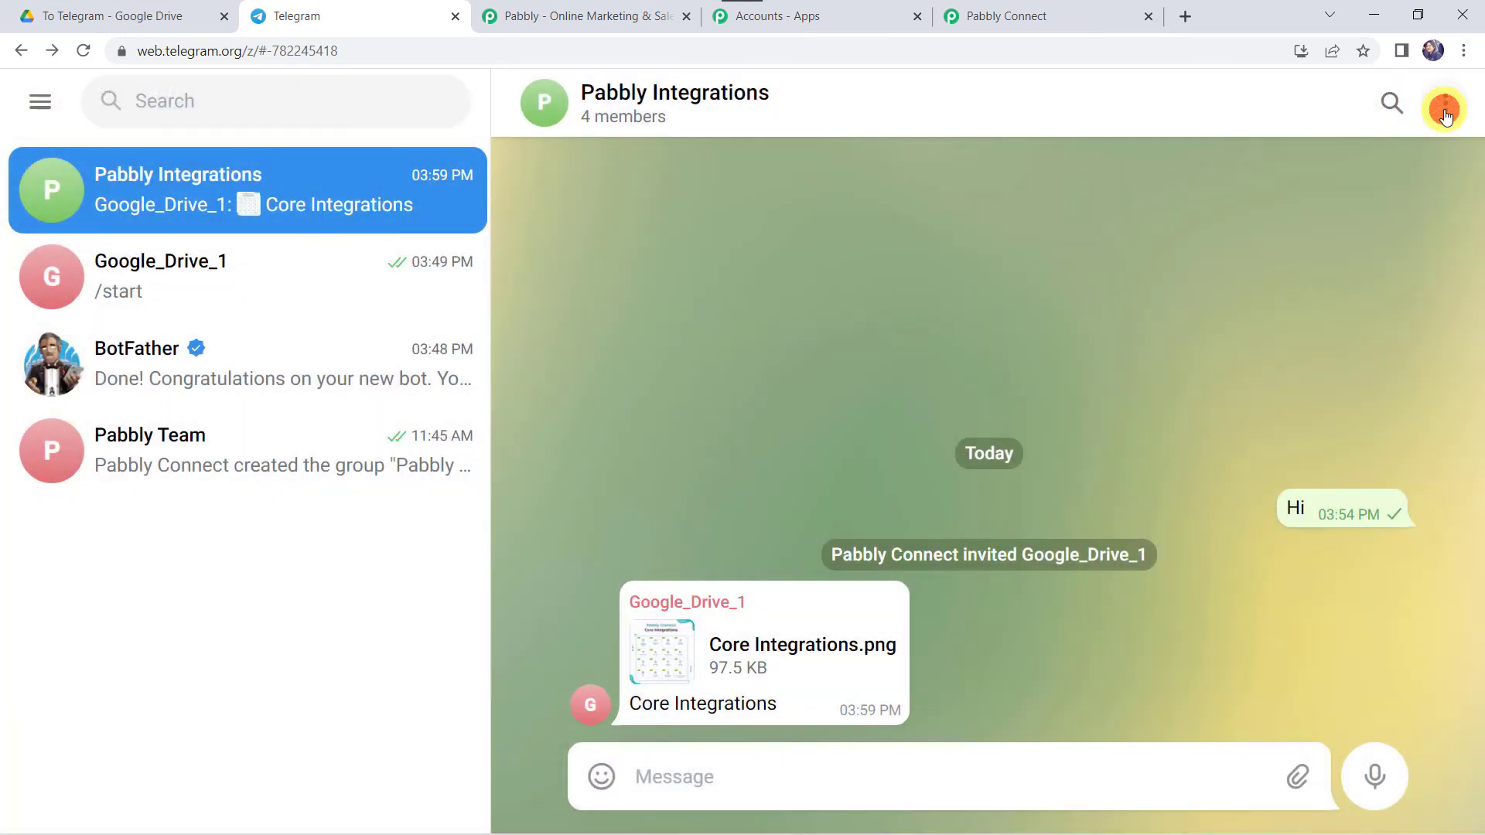
Step: Return to Pabbly Connect and save the Telegram Bot action
left_click(1078, 22)
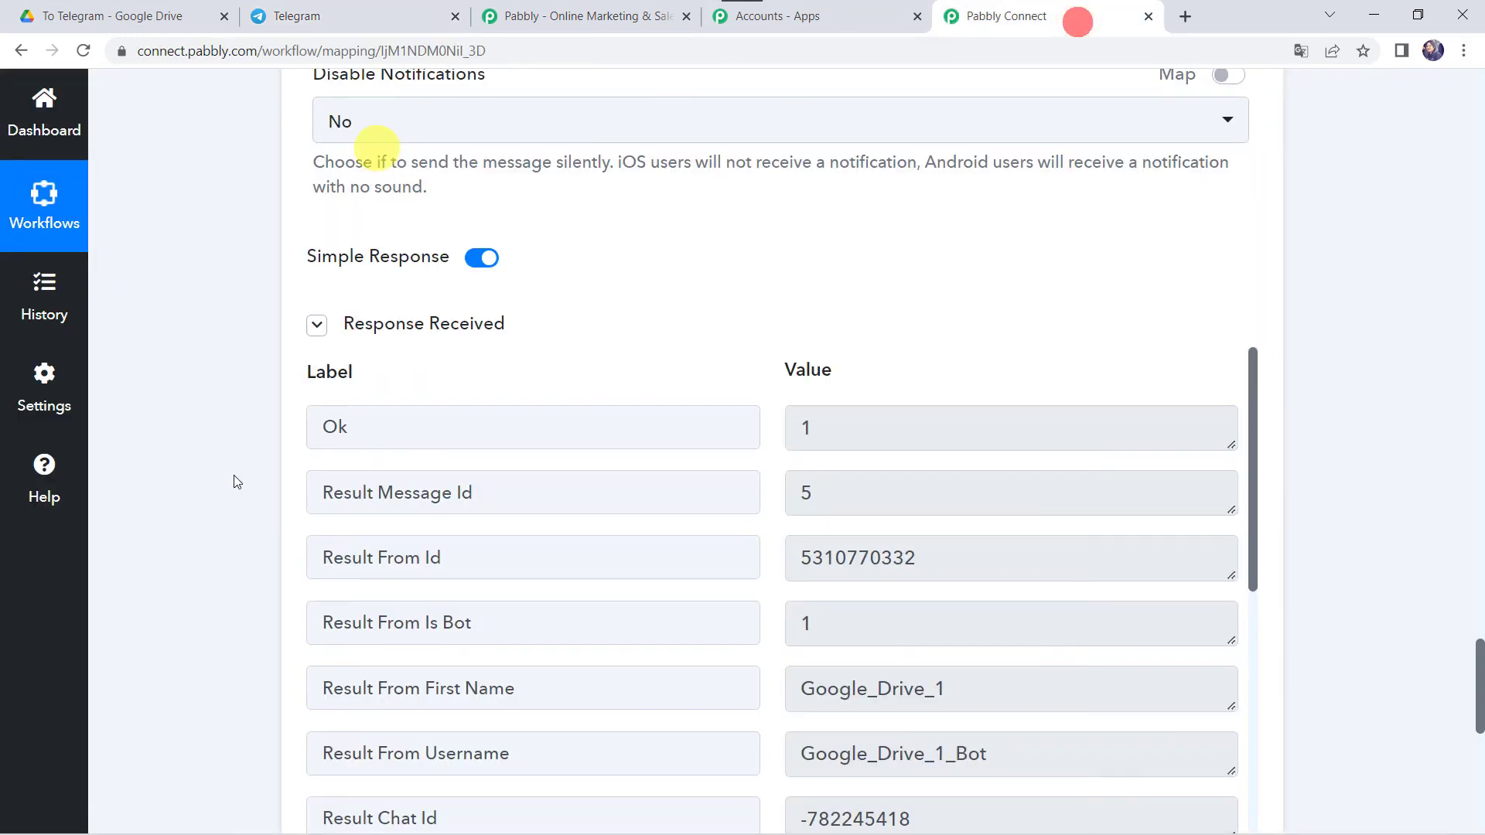
scroll(229, 596, "down", 5)
left_click(594, 610)
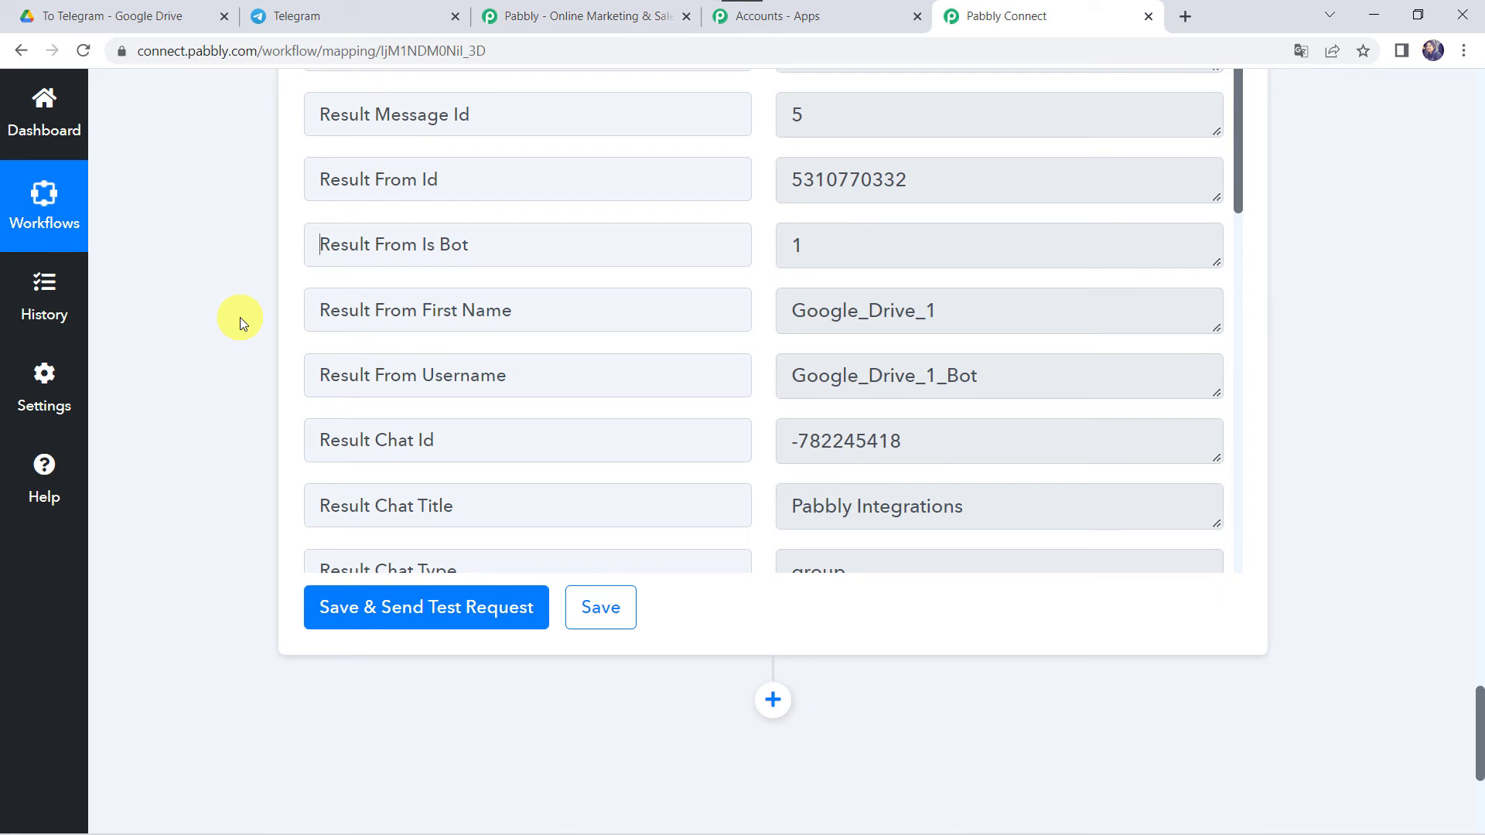
Step: Upload New Use Cases for Pabbly Connect.png from the Uploads folder to the To Telegram folder in Google Drive
left_click(130, 17)
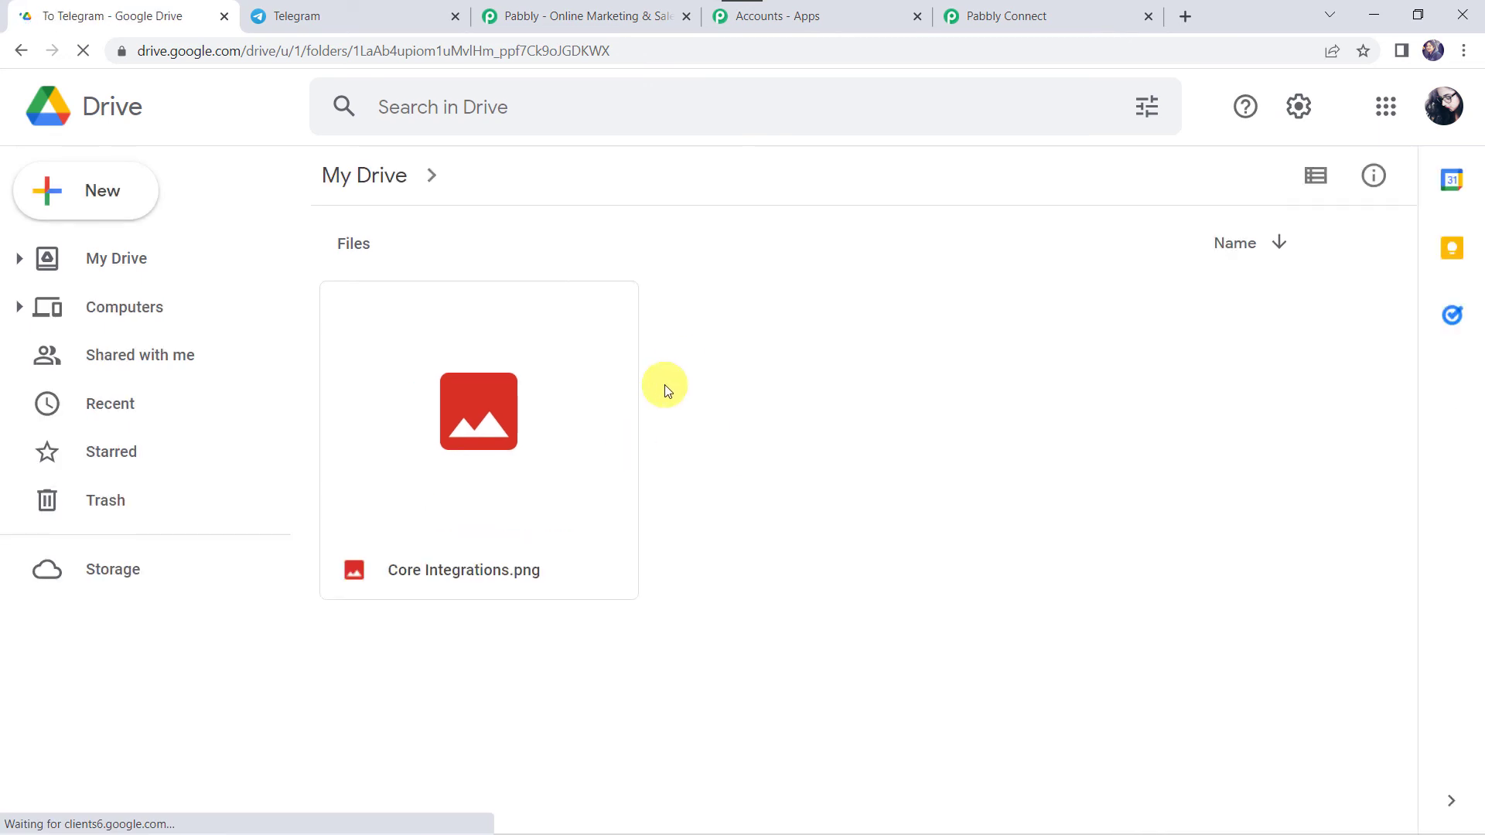
left_click(81, 188)
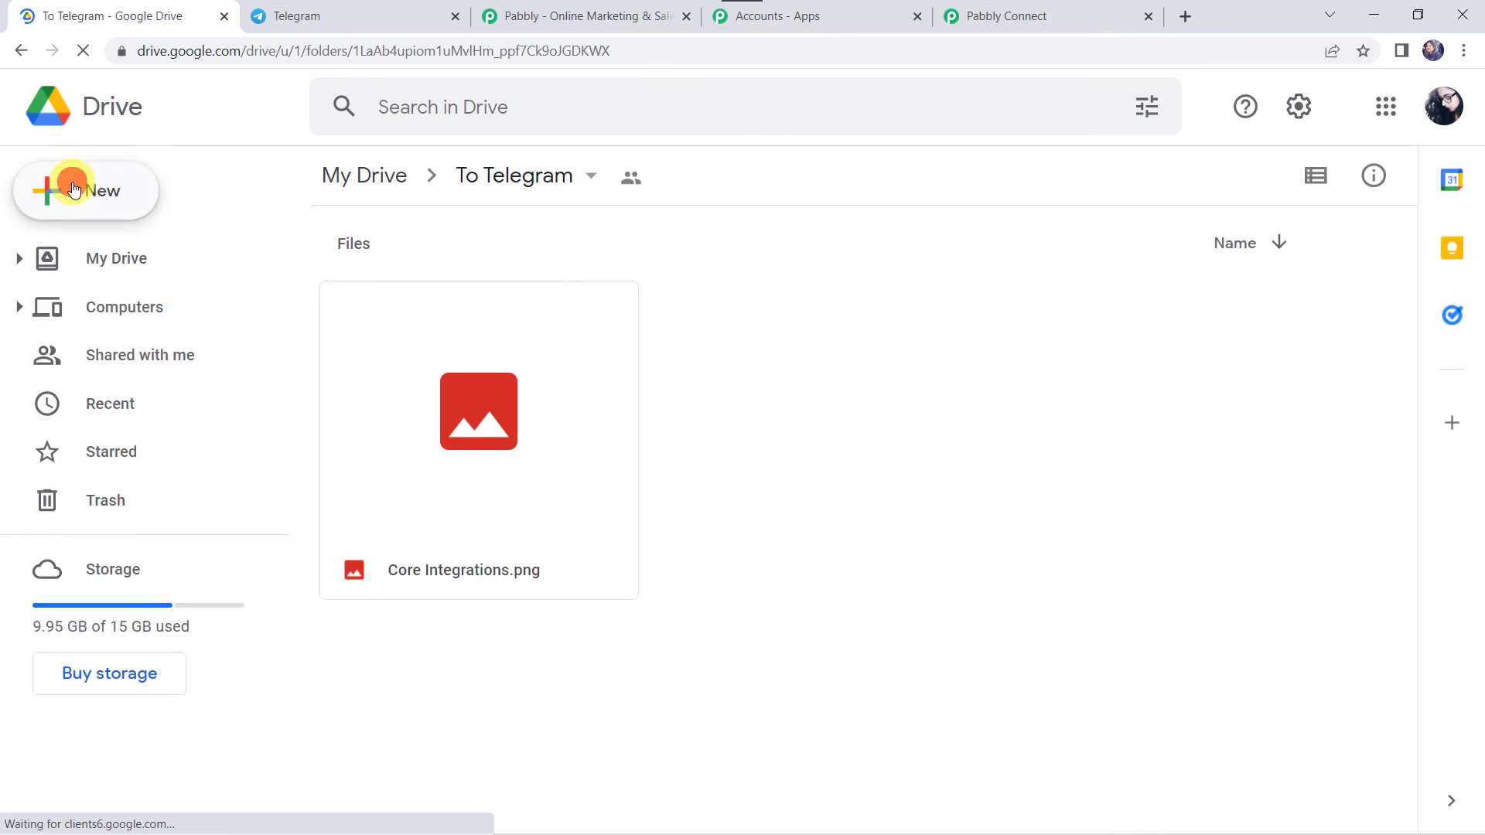
left_click(113, 258)
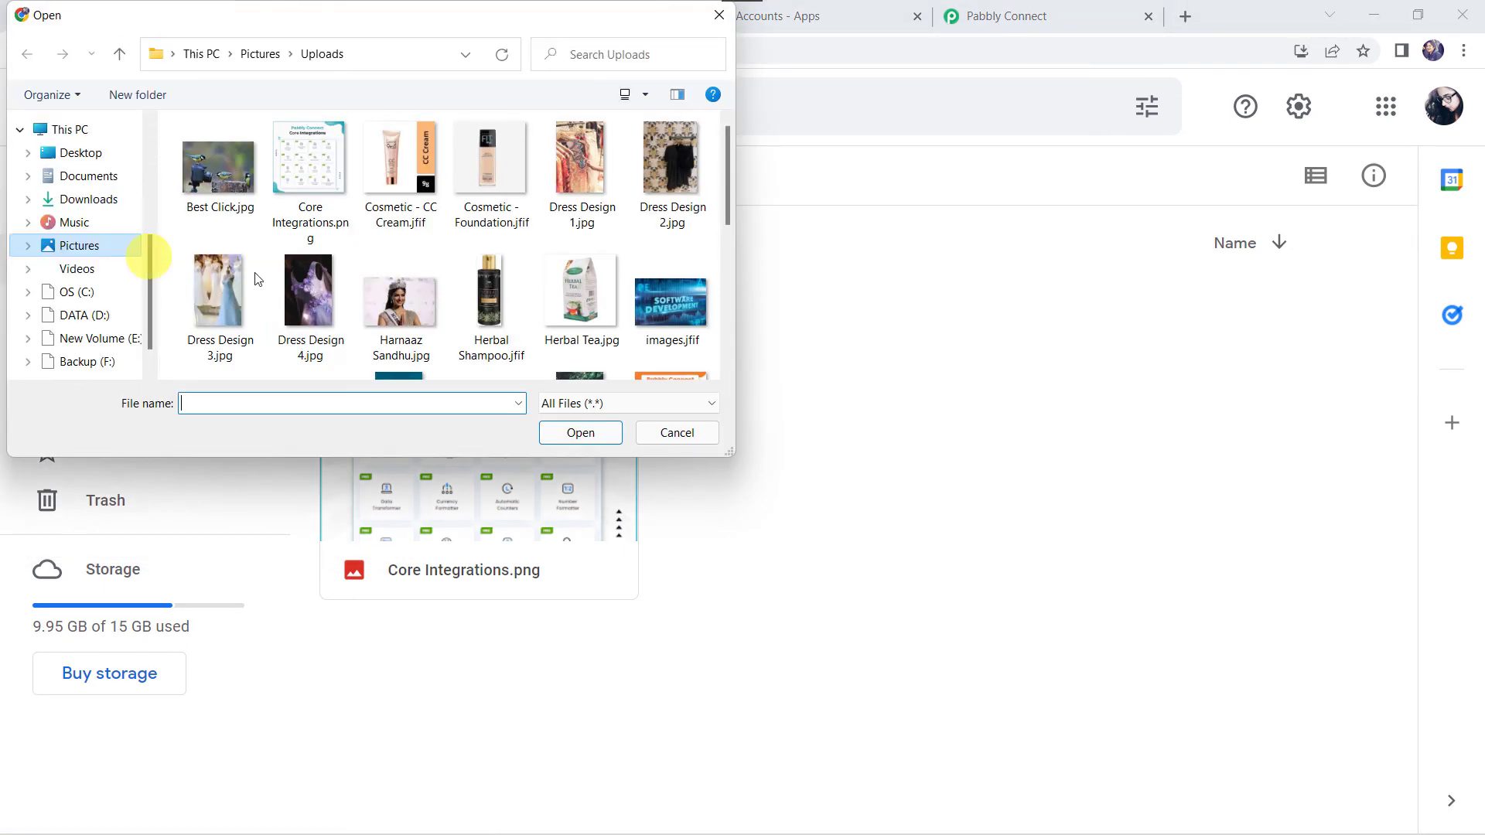
scroll(373, 297, "down", 1)
scroll(374, 297, "down", 1)
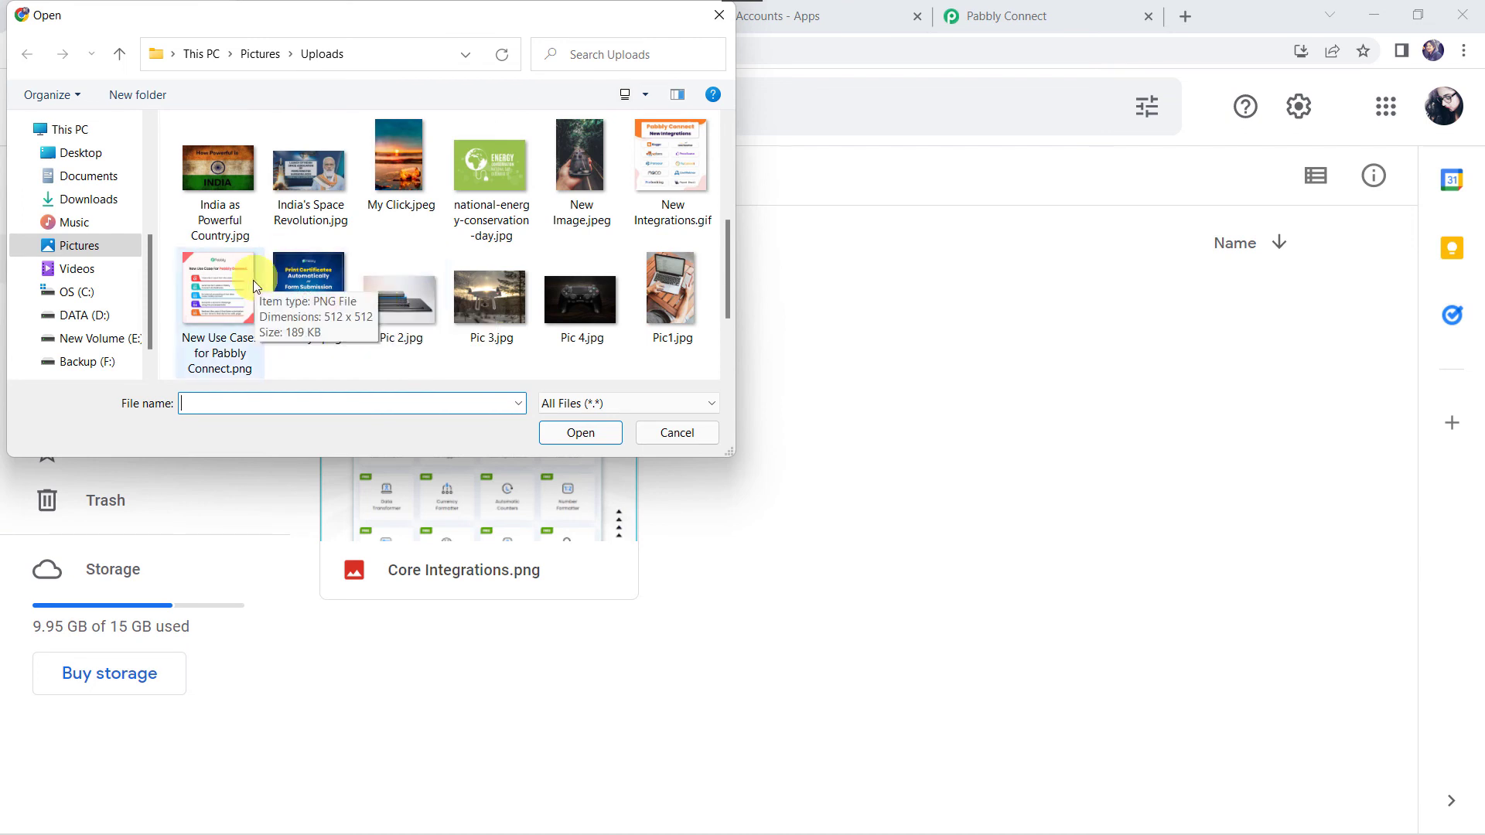
double_click(234, 327)
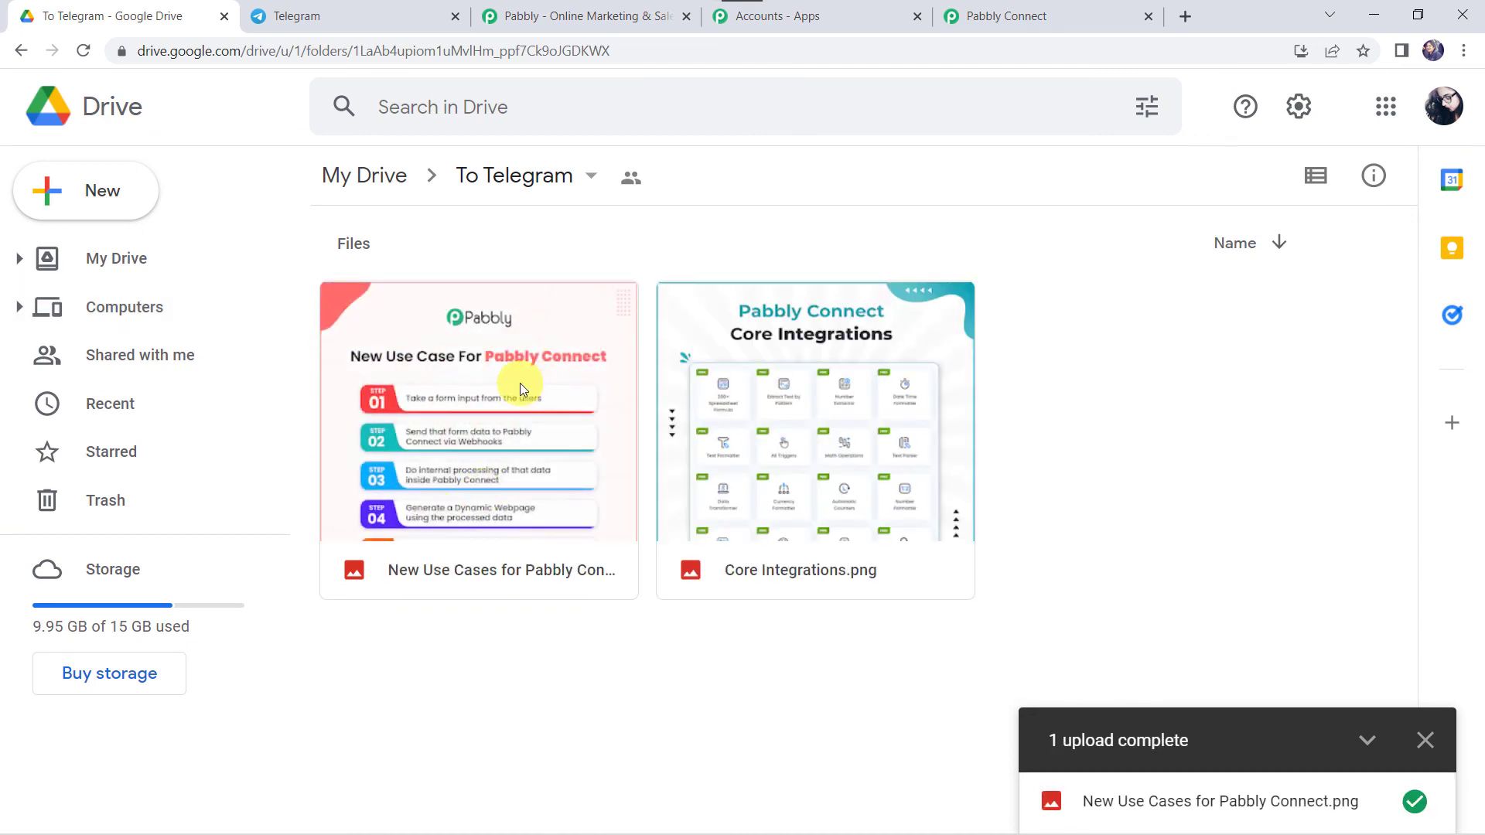
Step: Check the Pabbly Integrations group in Telegram for the newly uploaded file and preview the New Use Cases for Pabbly Connect image
left_click(354, 11)
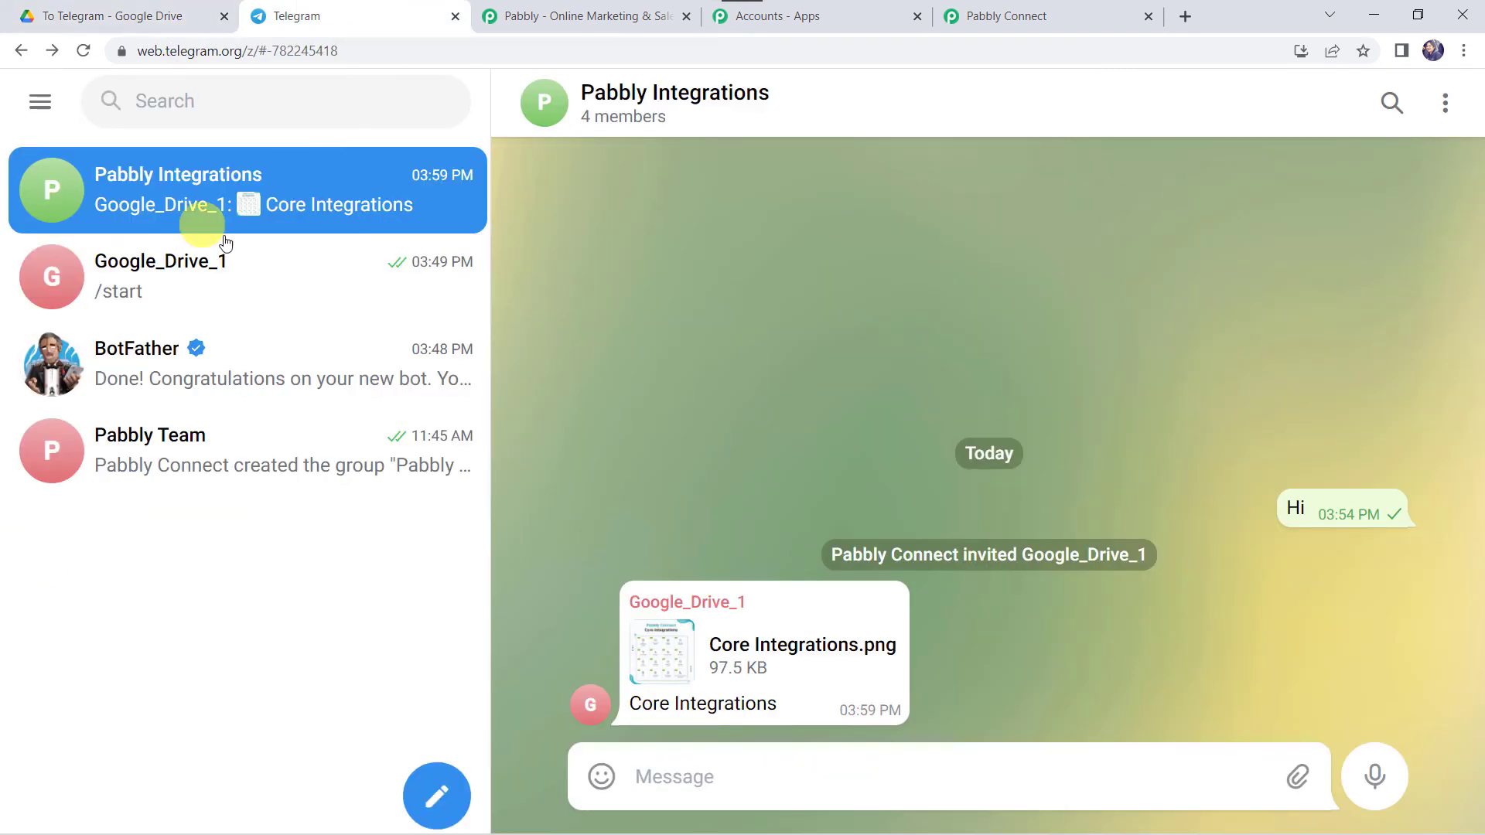
left_click(76, 55)
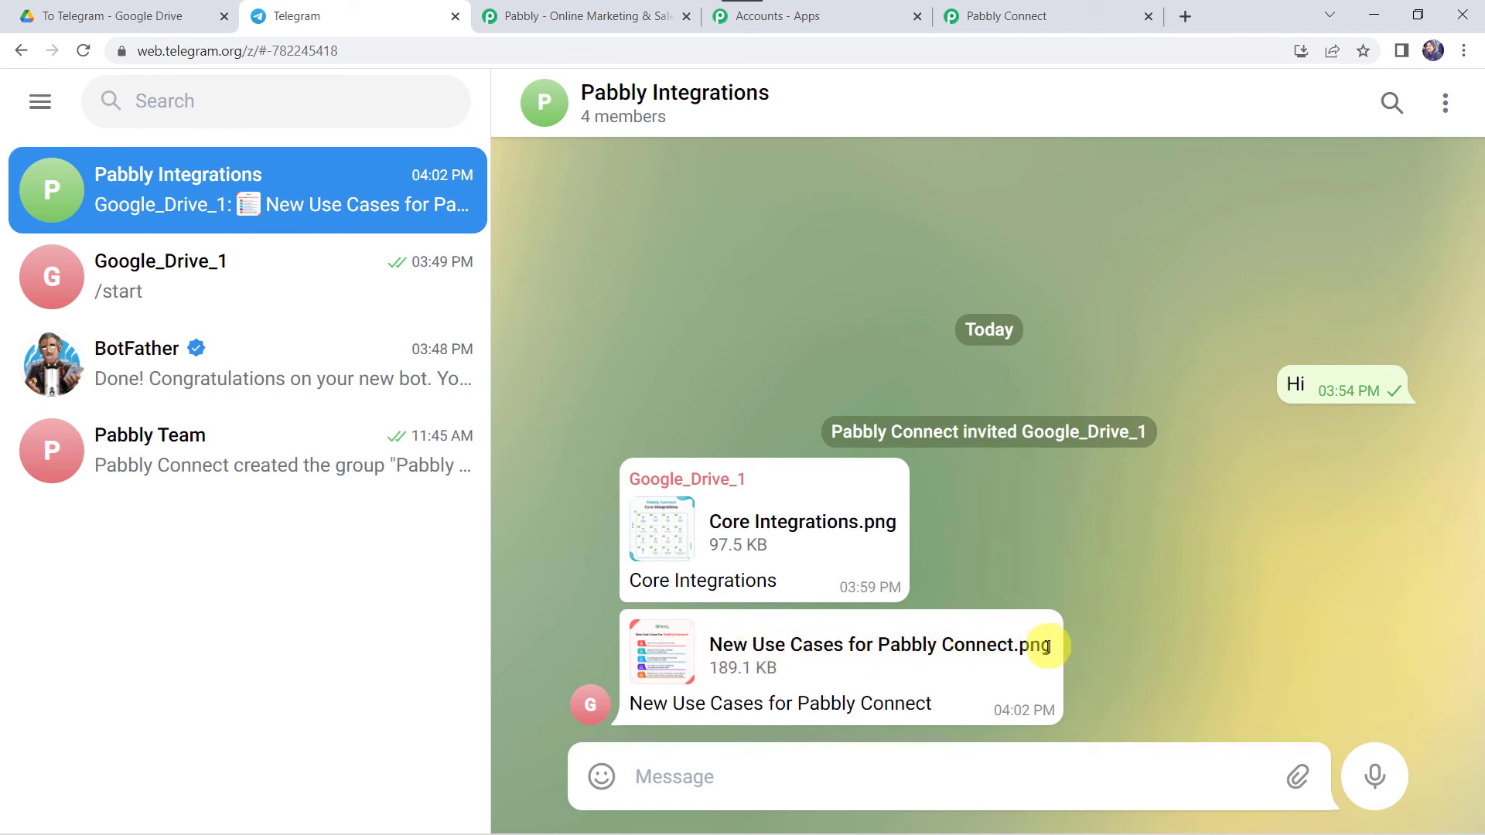
left_click(662, 654)
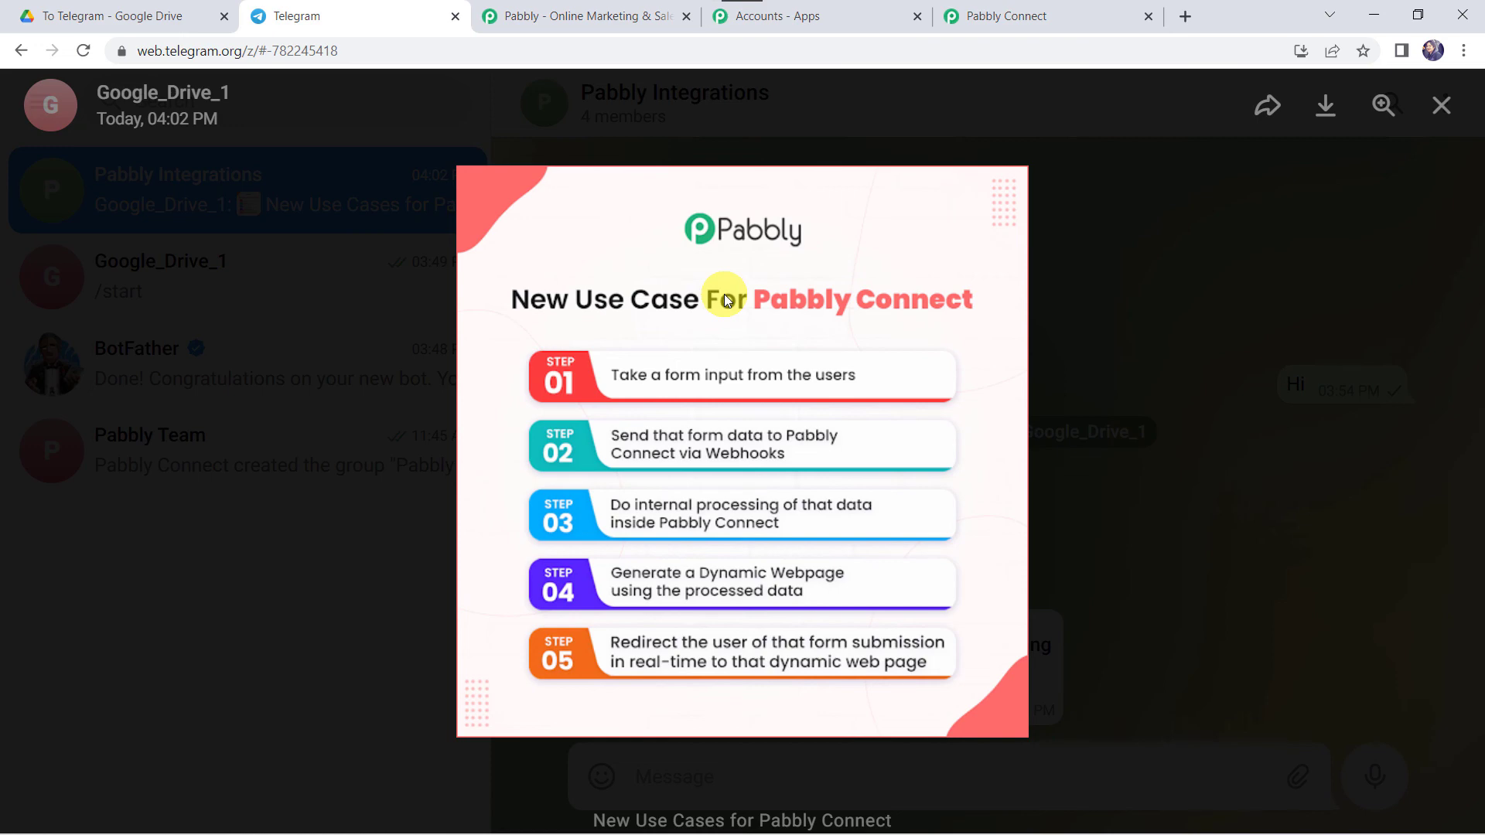
Step: Return to Pabbly Connect and collapse the Telegram Bot, Google Drive and Text Formatter steps to review the whole workflow
left_click(1041, 15)
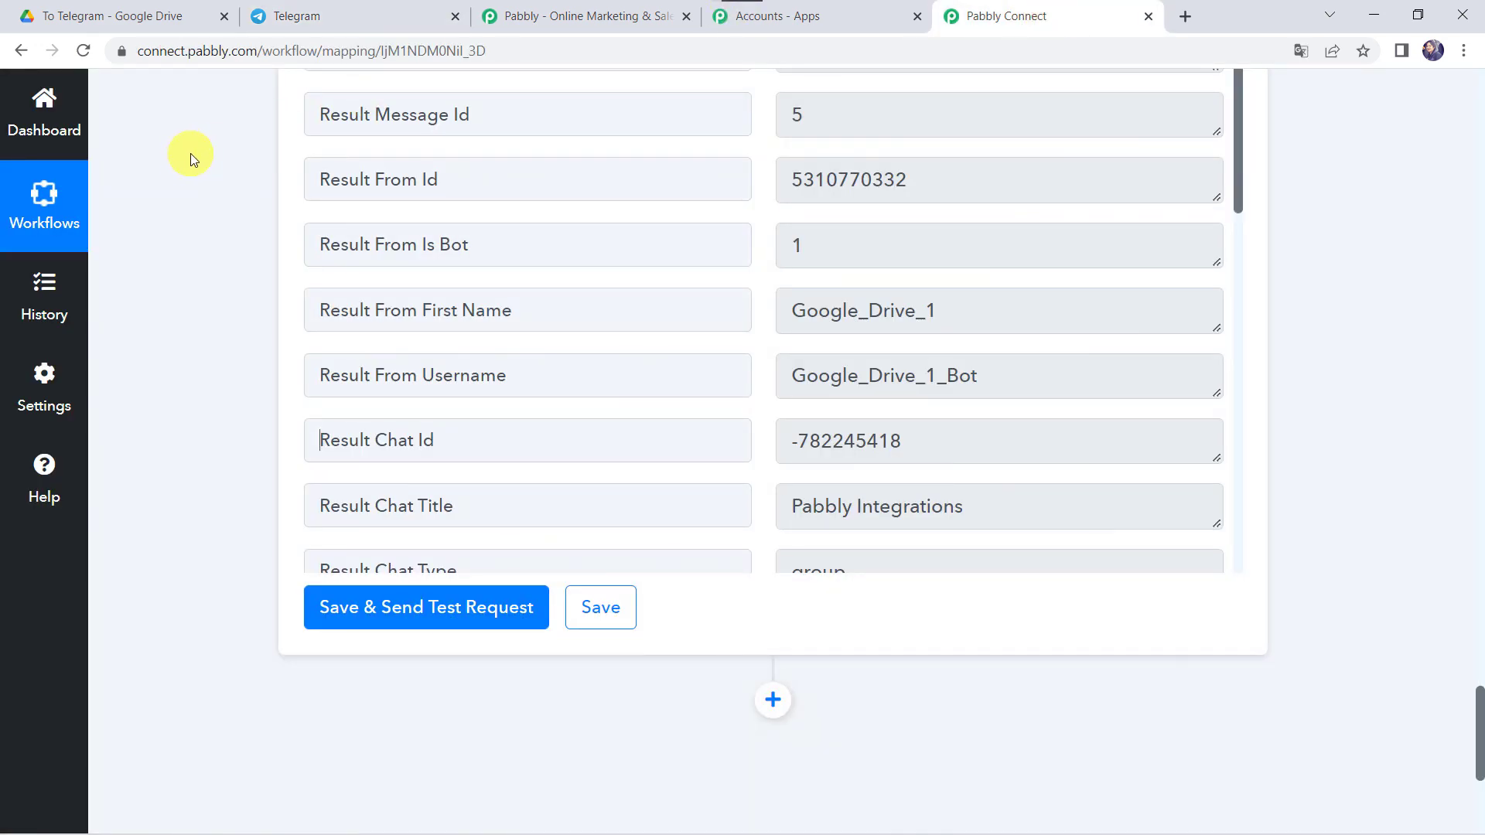
scroll(190, 153, "up", 15)
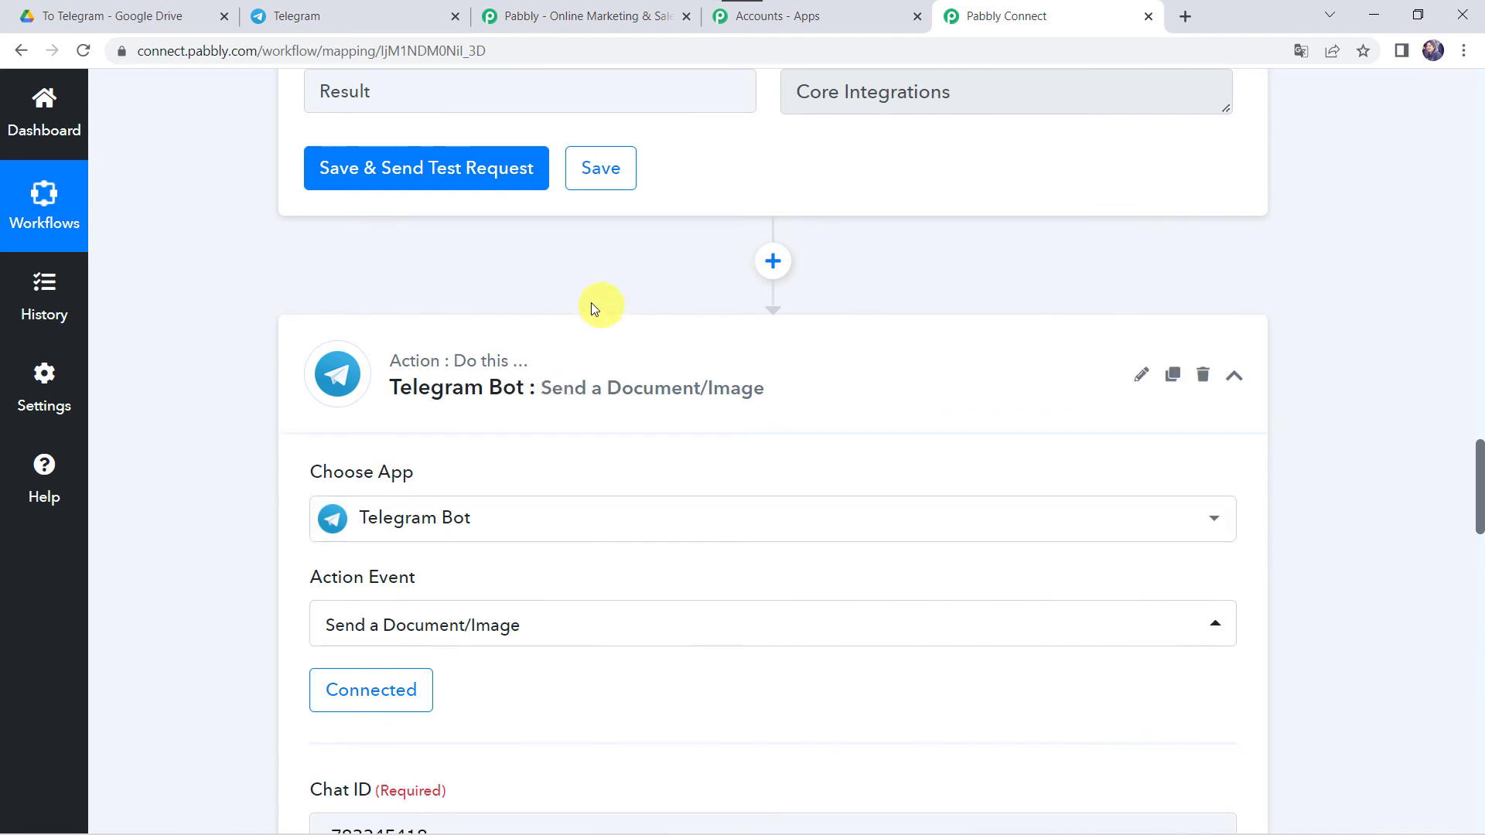
left_click(574, 314)
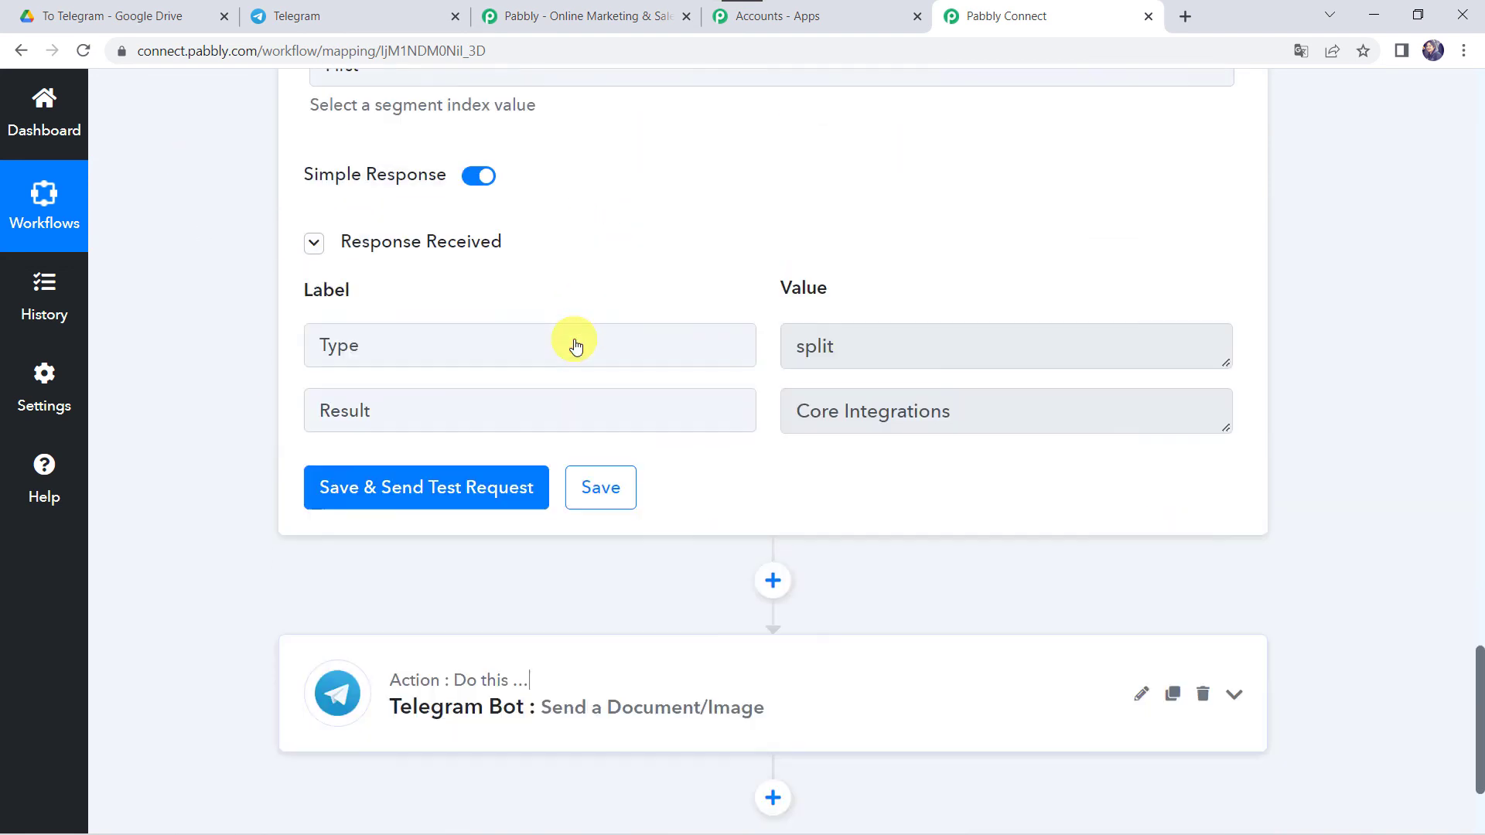
scroll(575, 345, "up", 10)
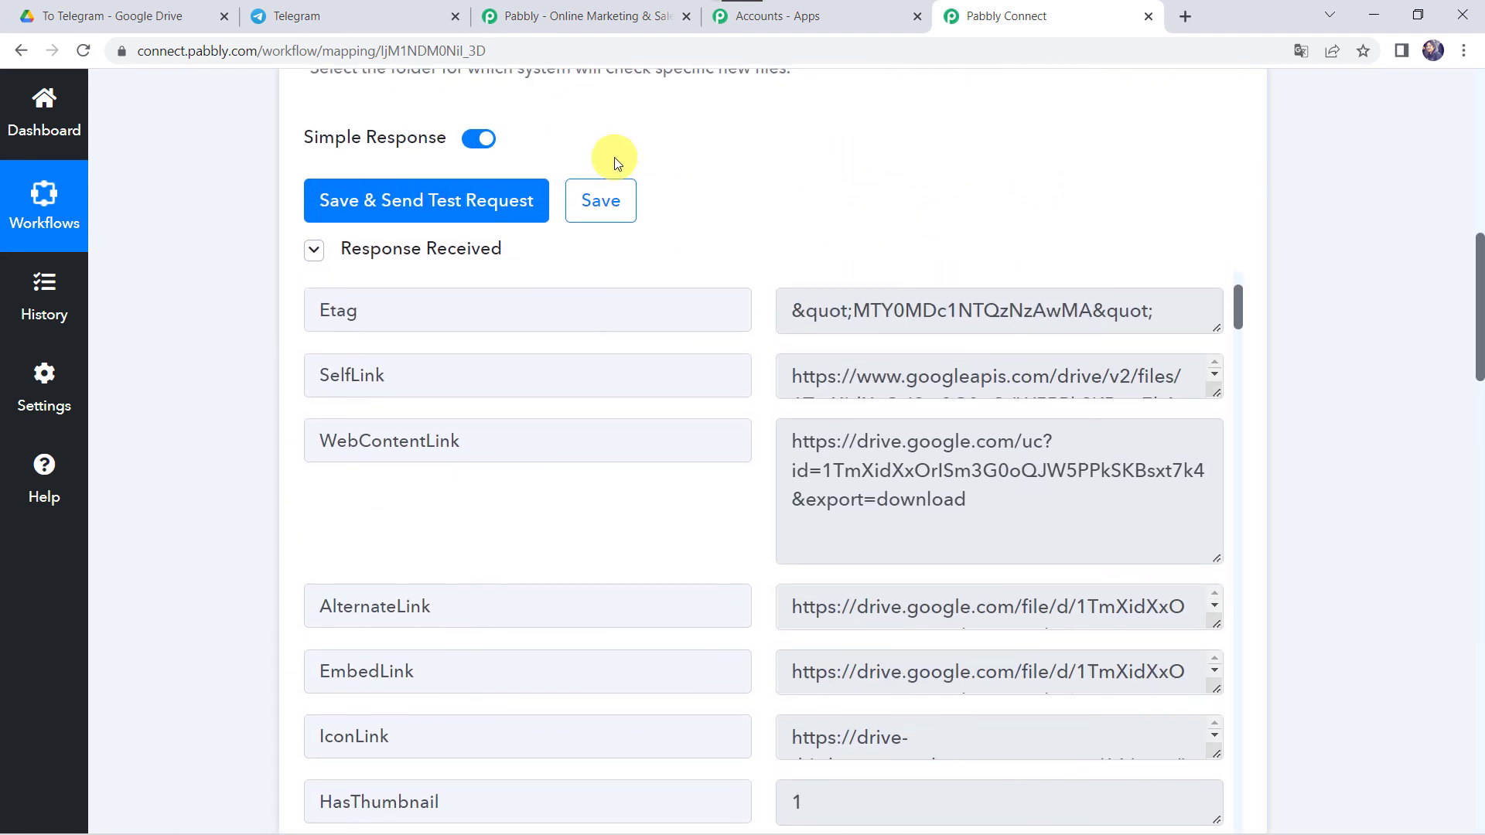
scroll(614, 162, "up", 10)
left_click(689, 291)
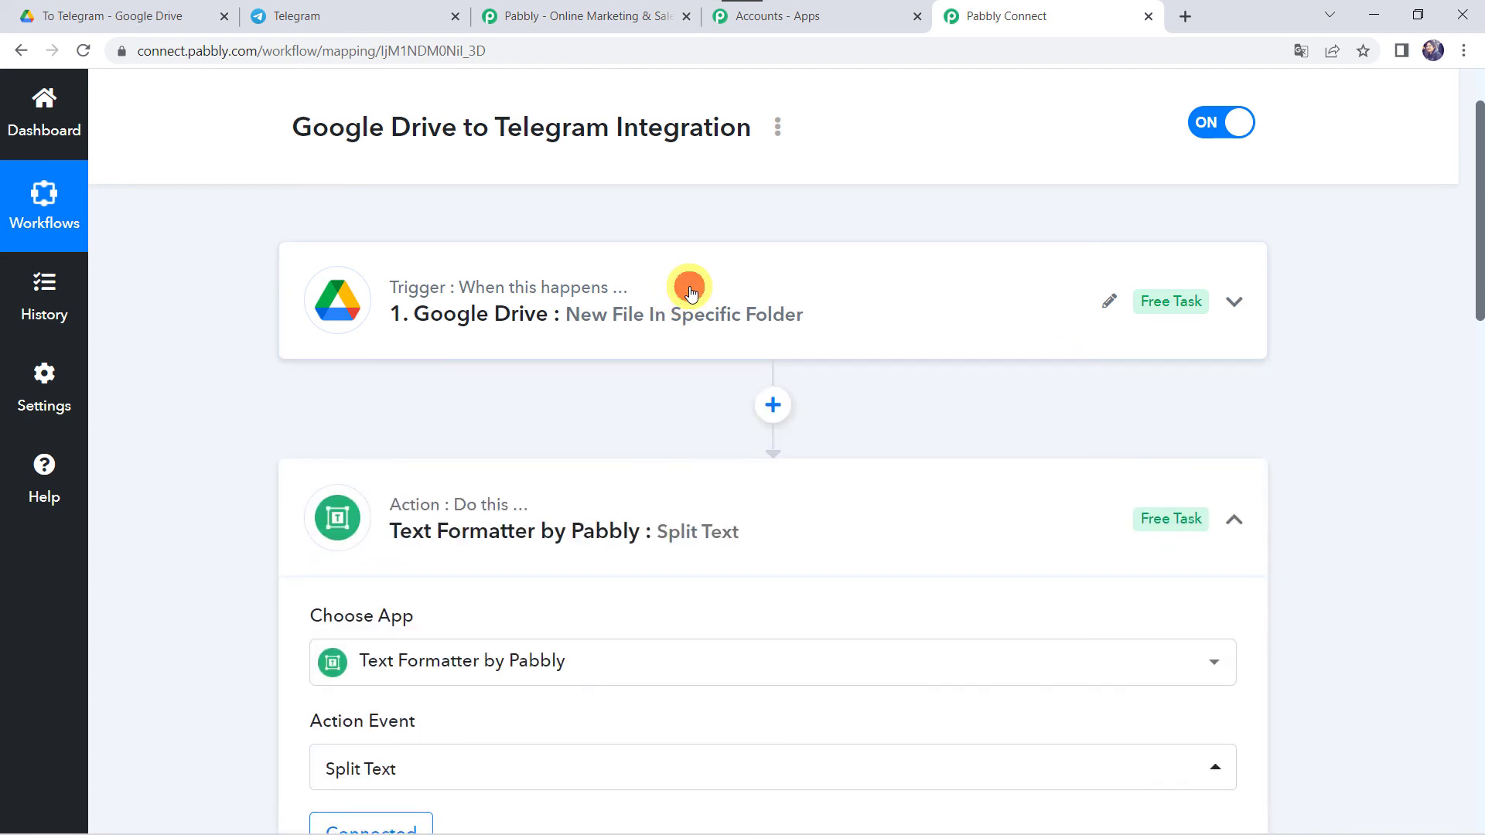
left_click(724, 464)
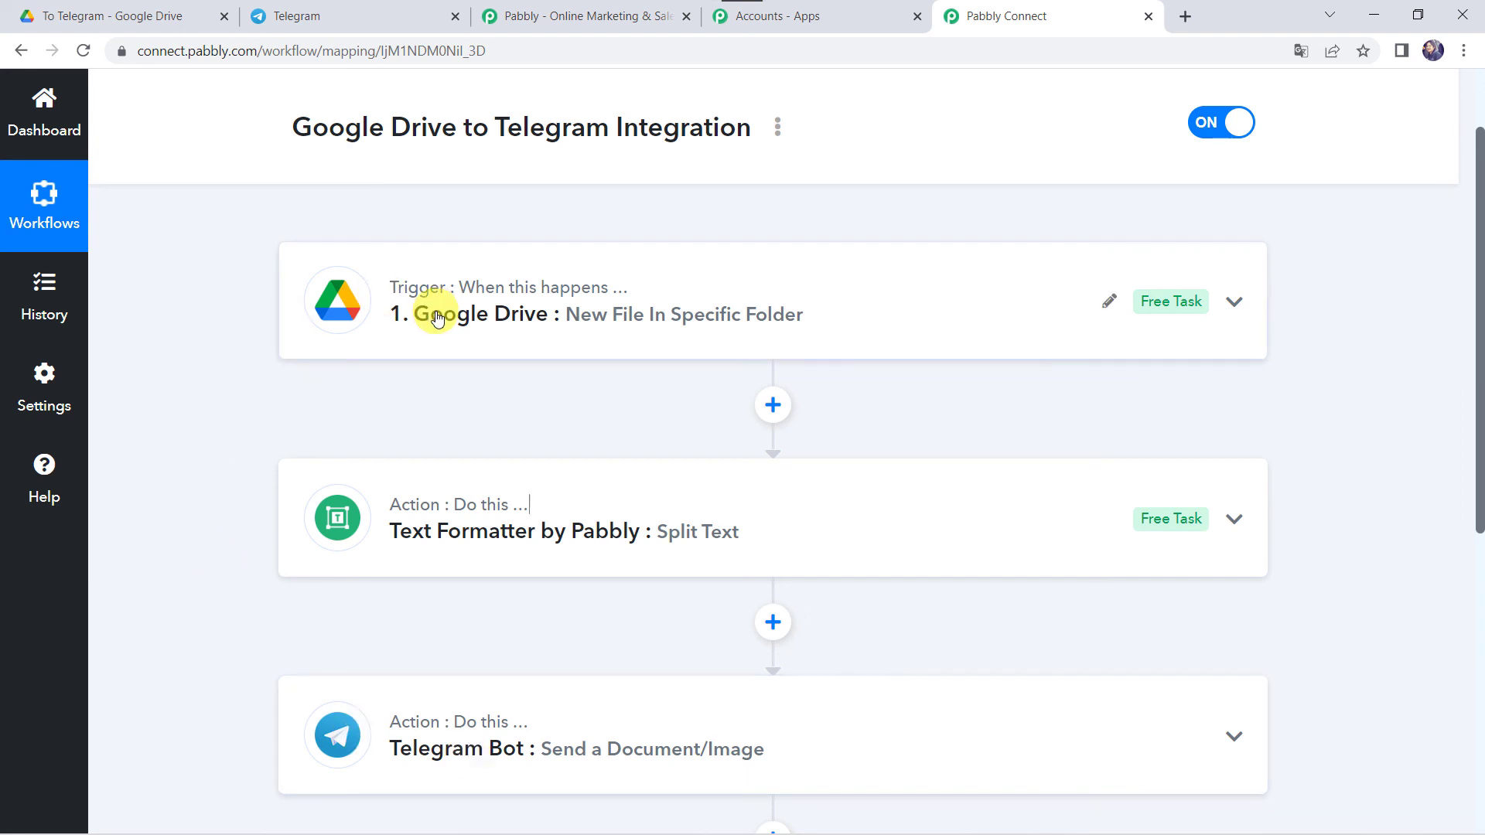
mouse_move(424, 723)
scroll(424, 724, "up", 2)
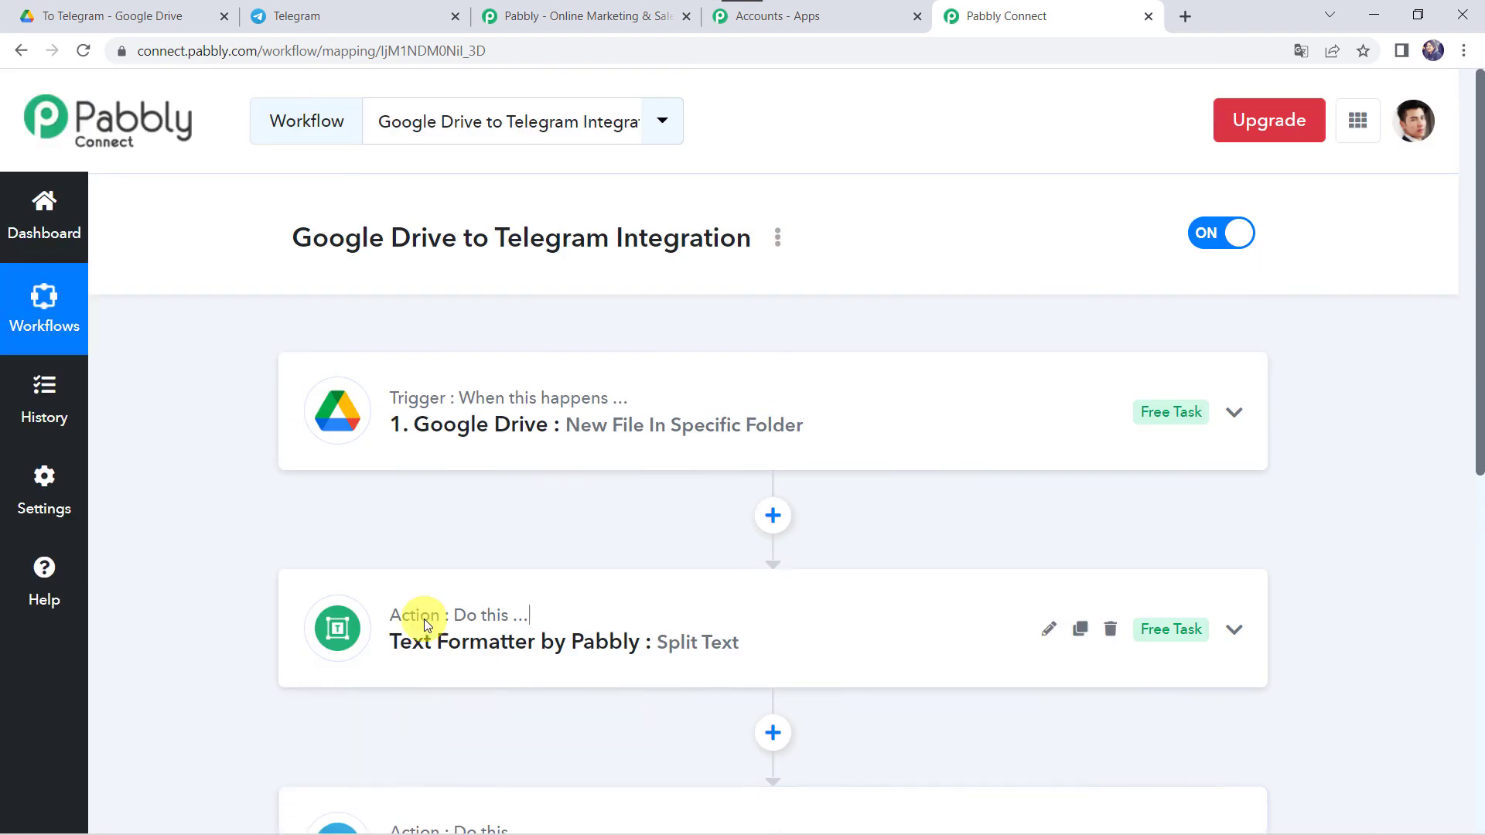